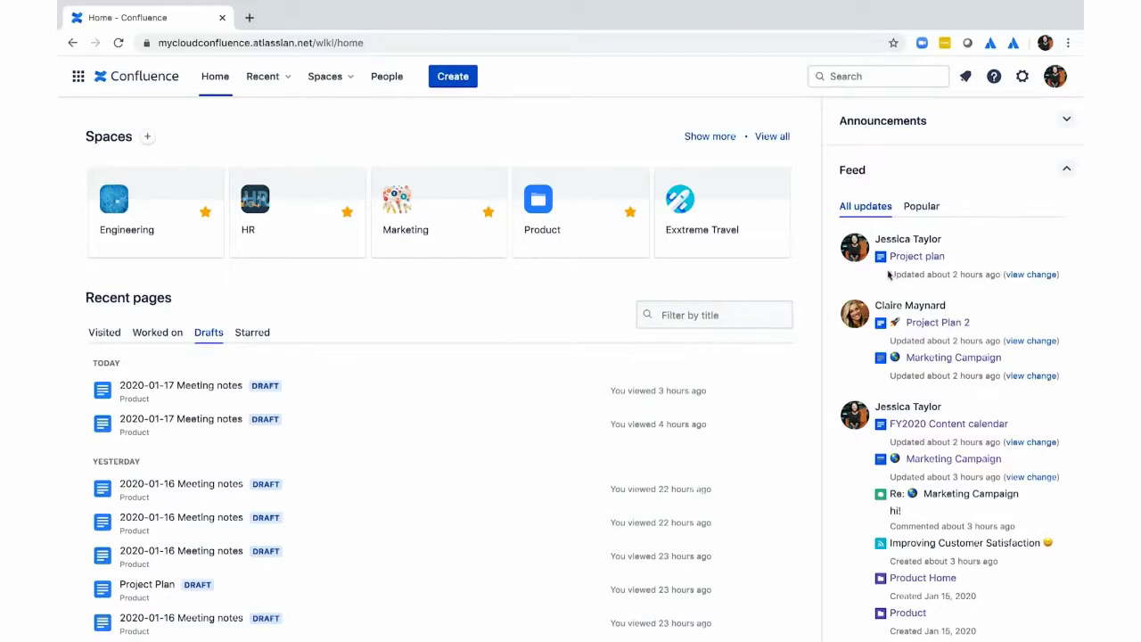
- Look through all updates in the home feed, and switch it to popular content and browse those entries
scroll(888, 274, "down", 3)
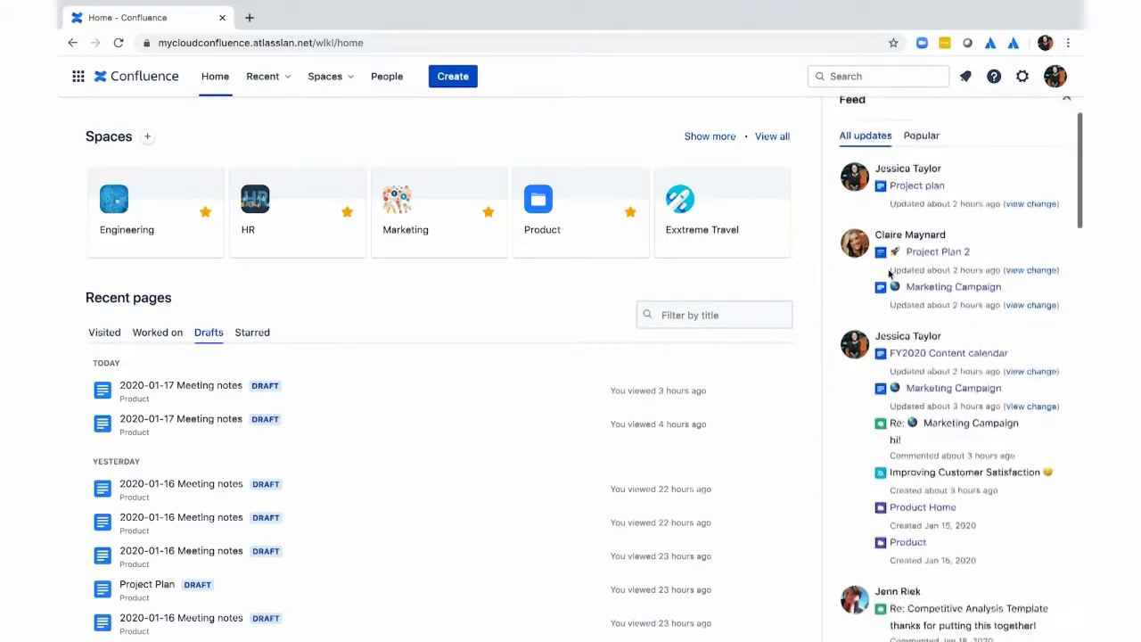
scroll(889, 275, "down", 2)
scroll(896, 254, "up", 4)
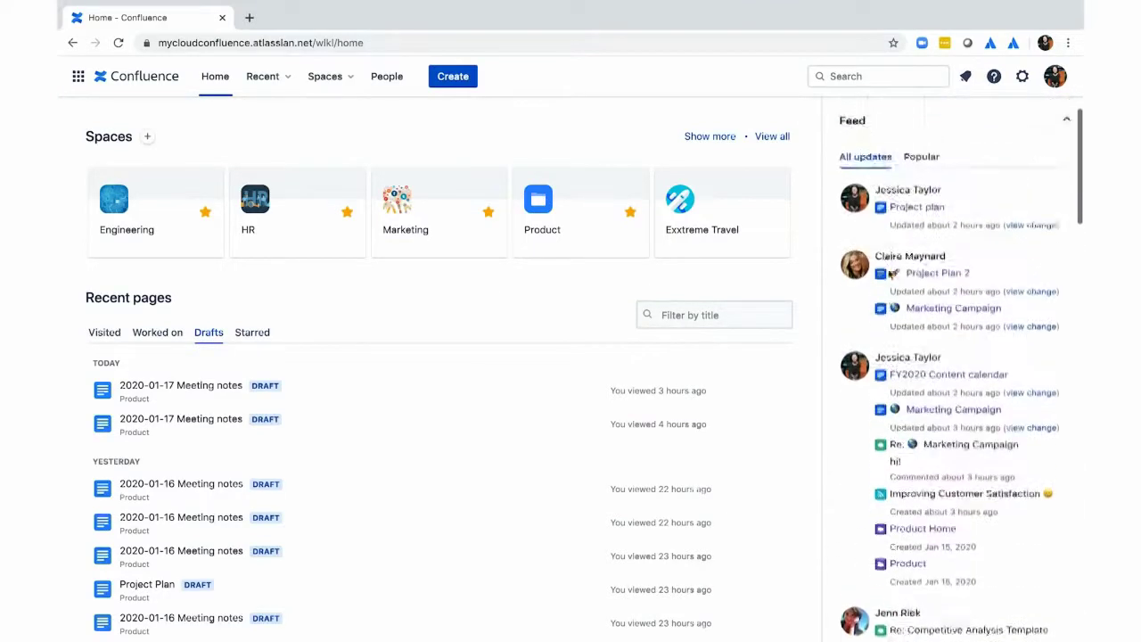
left_click(925, 187)
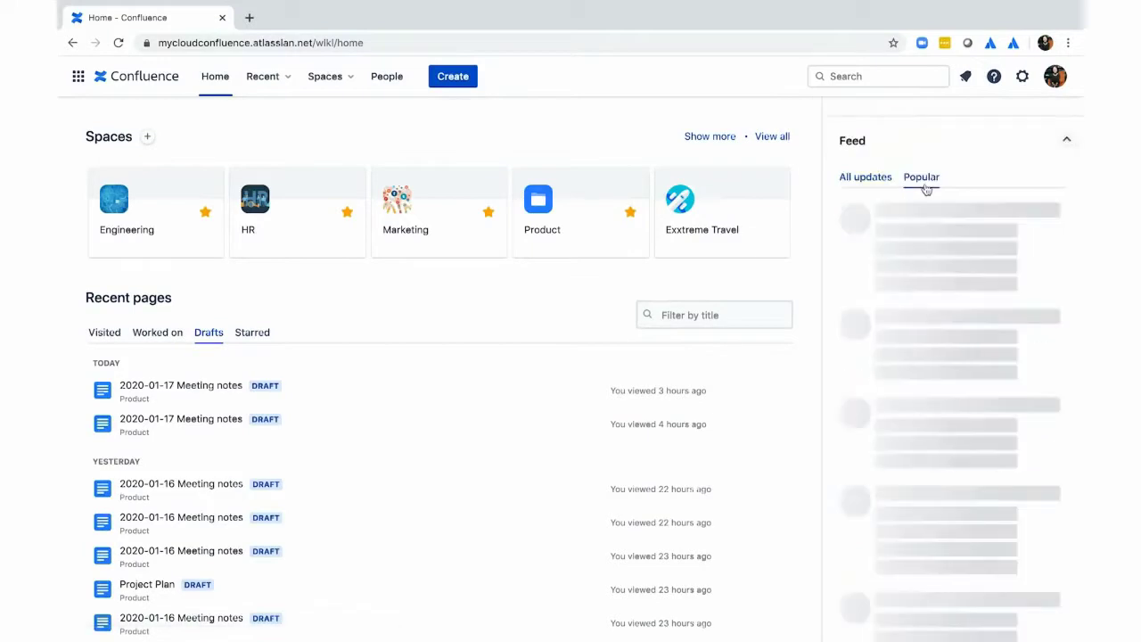
scroll(950, 478, "down", 1)
scroll(949, 479, "down", 1)
mouse_move(948, 473)
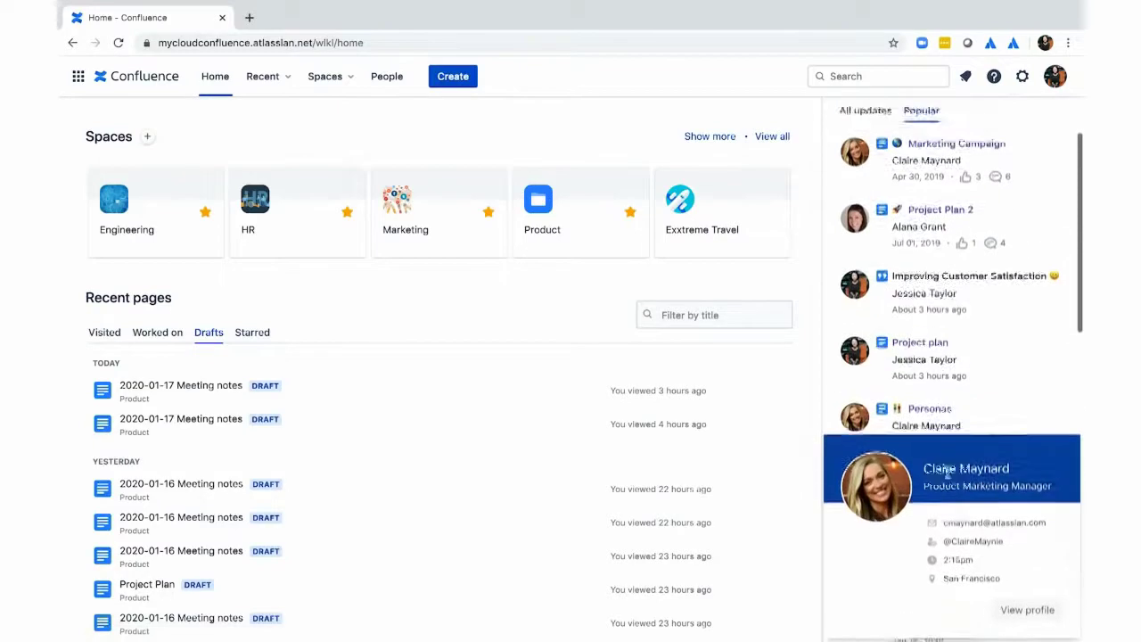
scroll(948, 473, "up", 2)
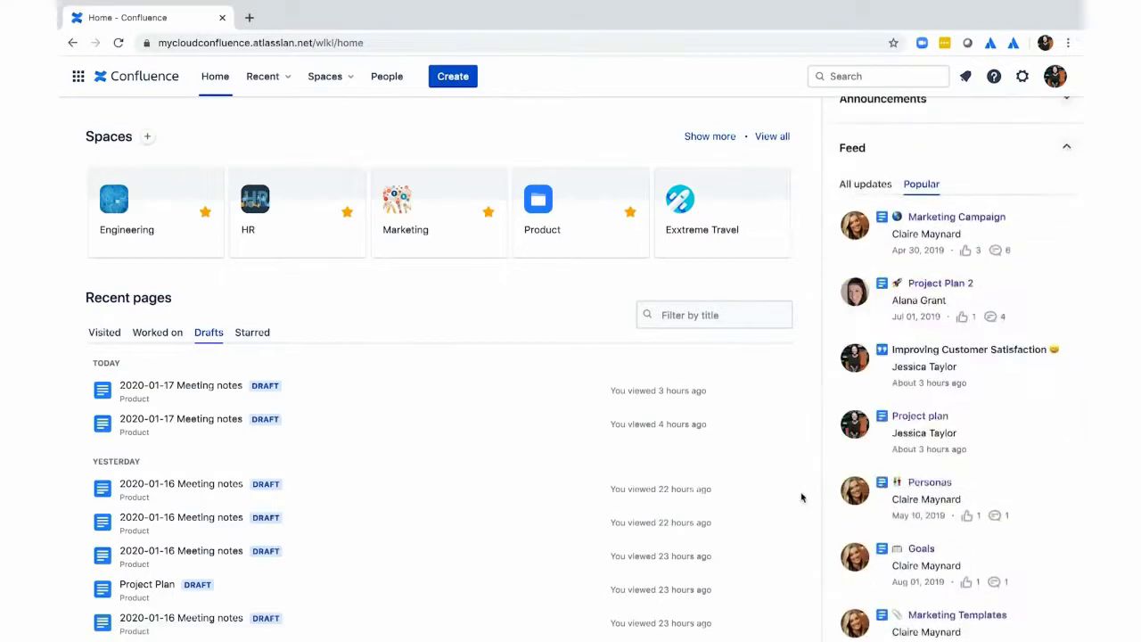
scroll(802, 498, "down", 1)
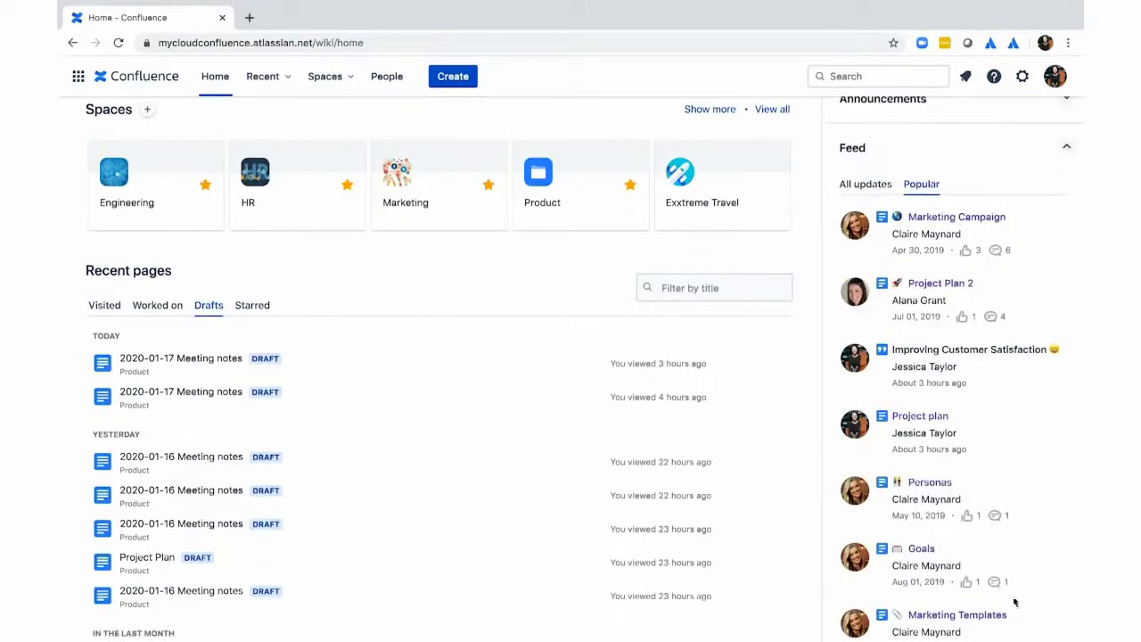
scroll(1025, 610, "down", 3)
scroll(1028, 611, "up", 3)
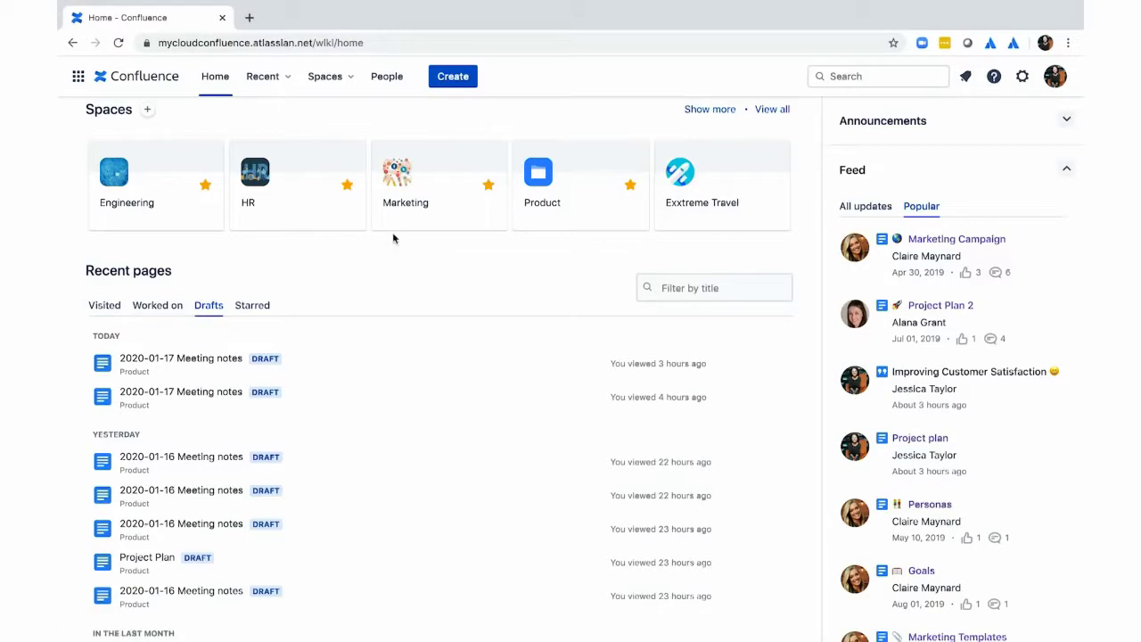
scroll(403, 235, "up", 1)
scroll(403, 235, "up", 1)
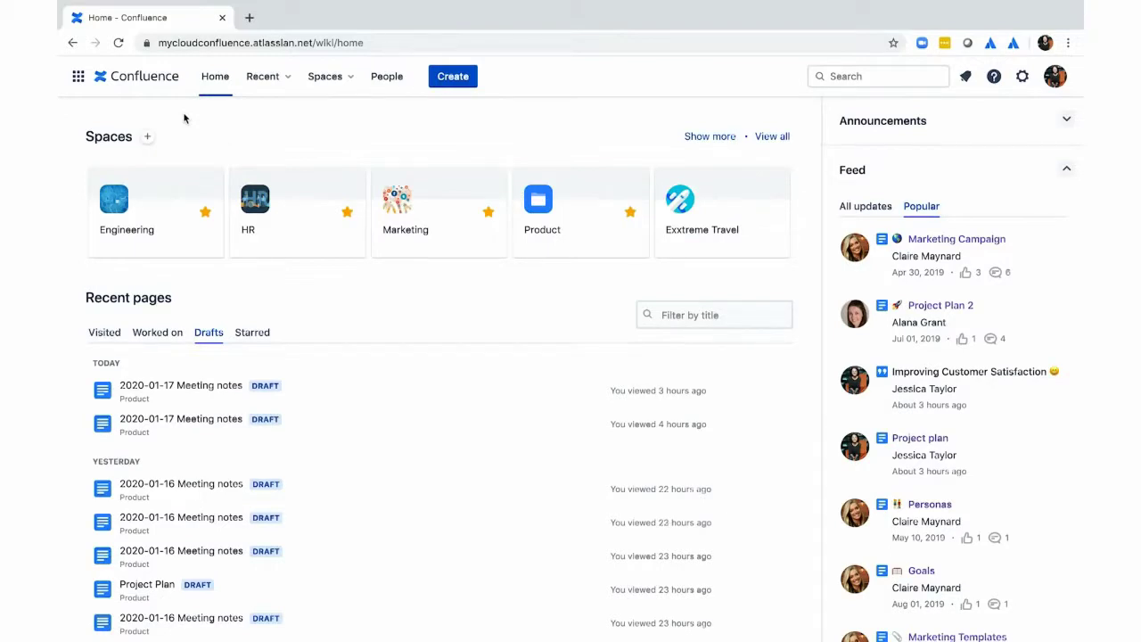
- View the starred pages among the recent ones, the list of spaces, and the people directory
left_click(278, 82)
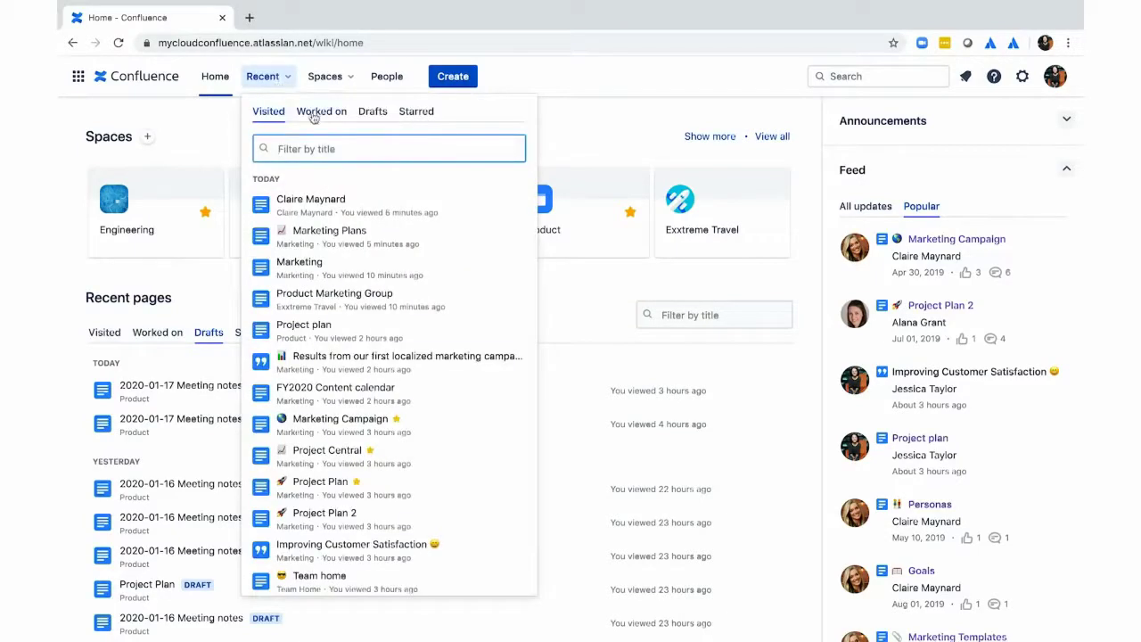
left_click(415, 113)
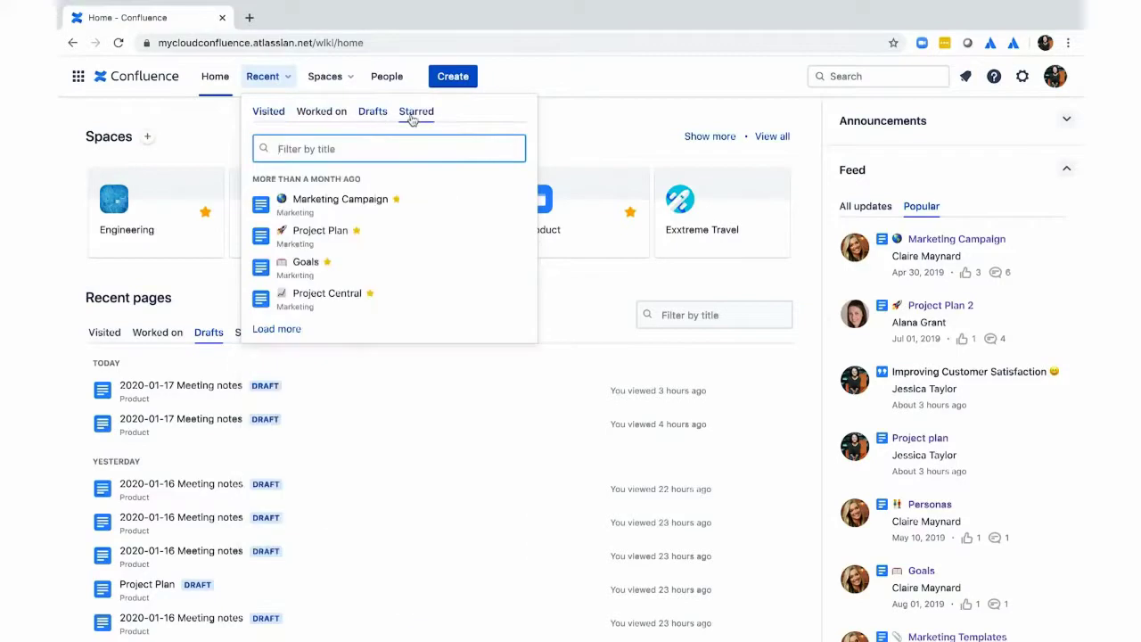
left_click(340, 86)
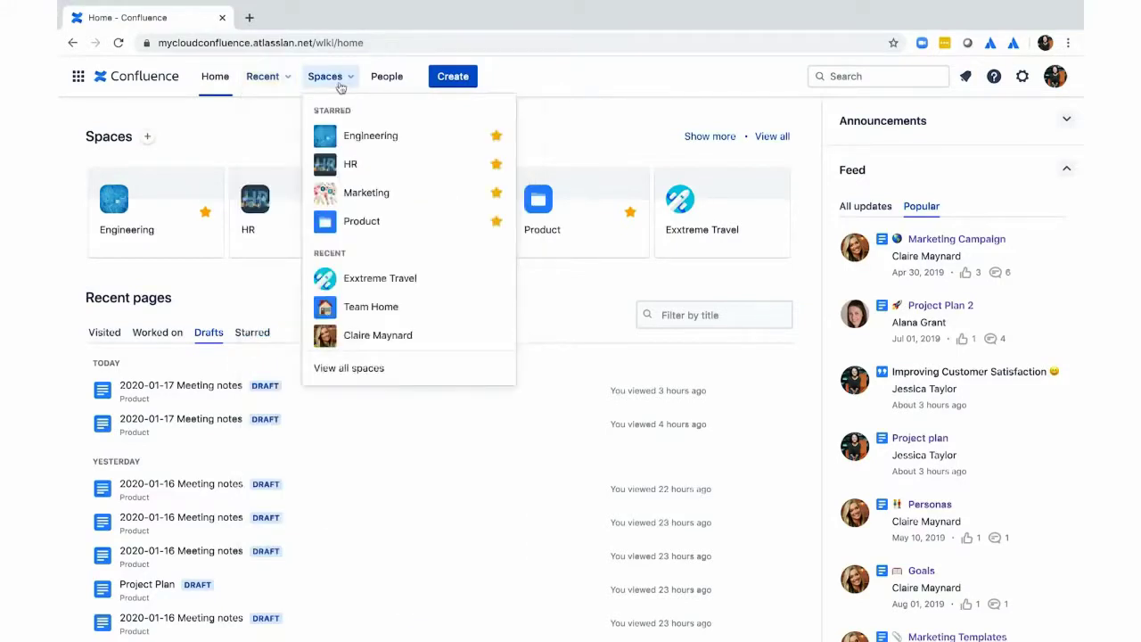
left_click(388, 84)
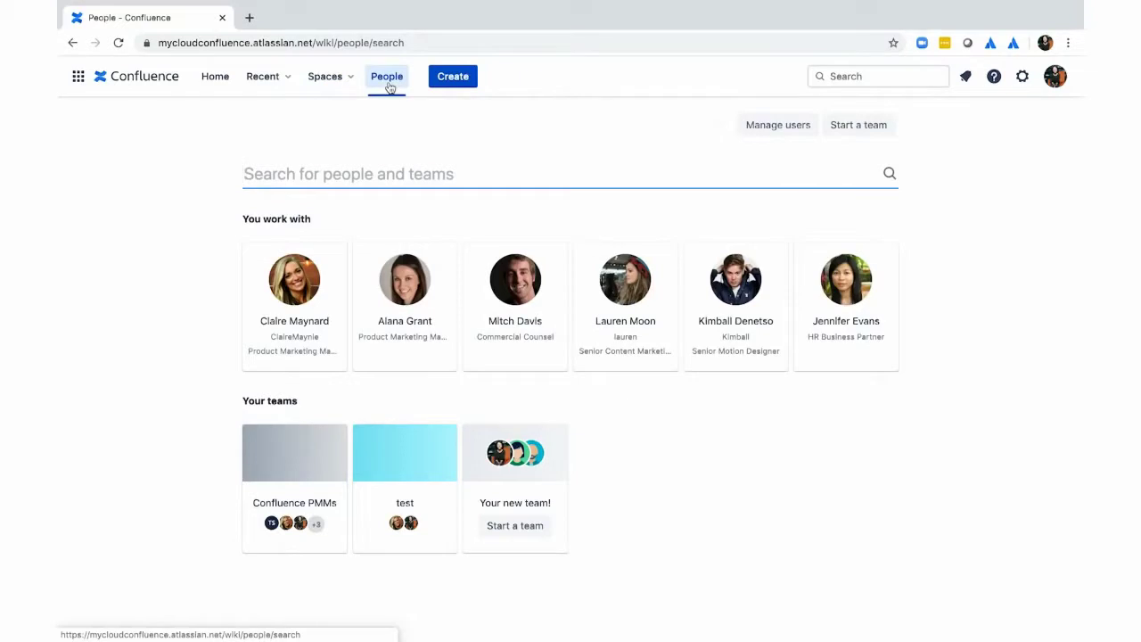
left_click(874, 125)
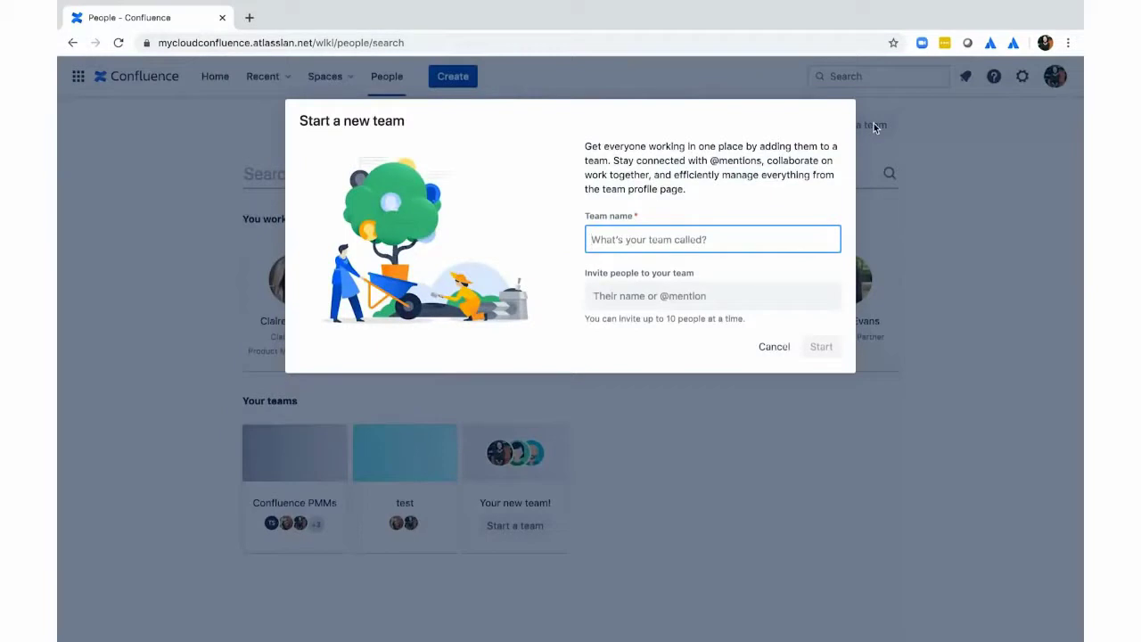
type("Dusign Team")
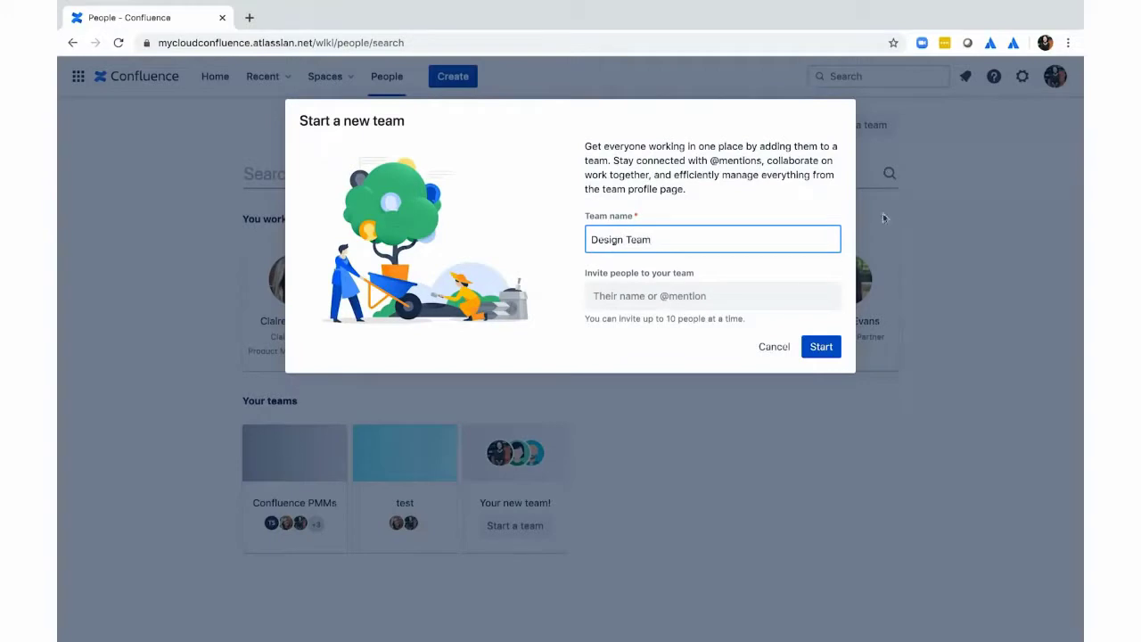
left_click(775, 350)
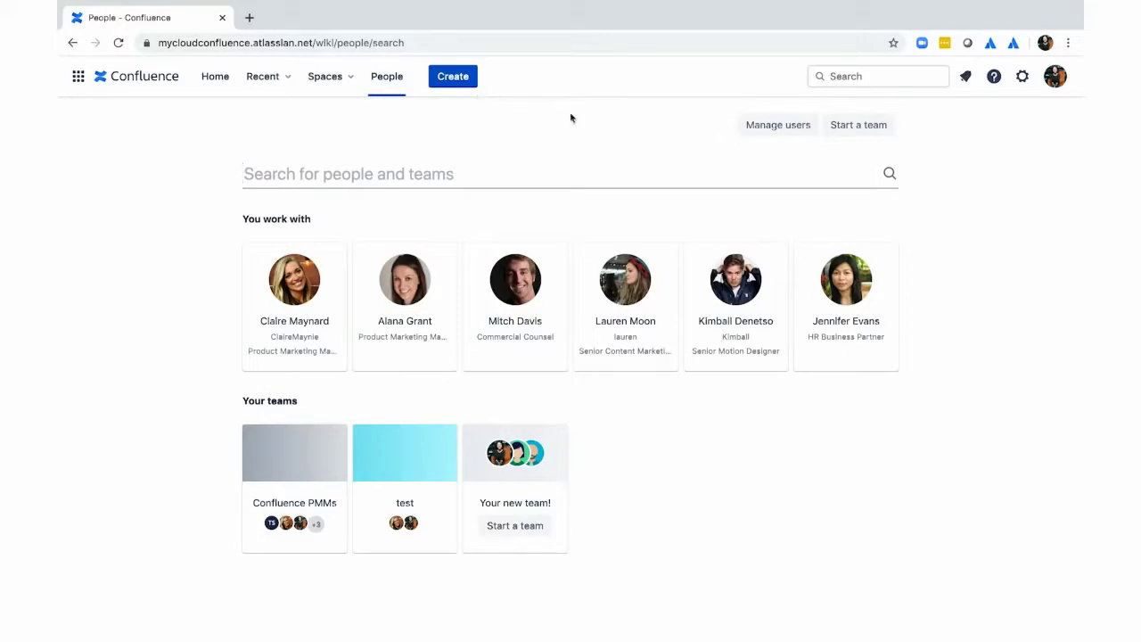
- Open the starred Marketing space from the list of spaces
left_click(305, 85)
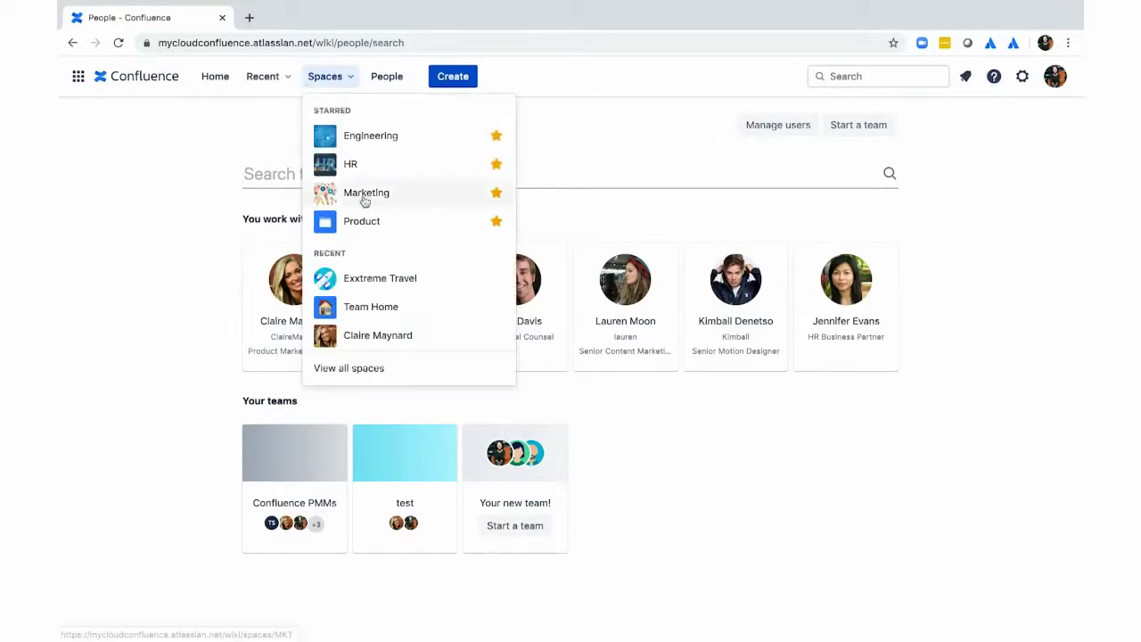
left_click(364, 198)
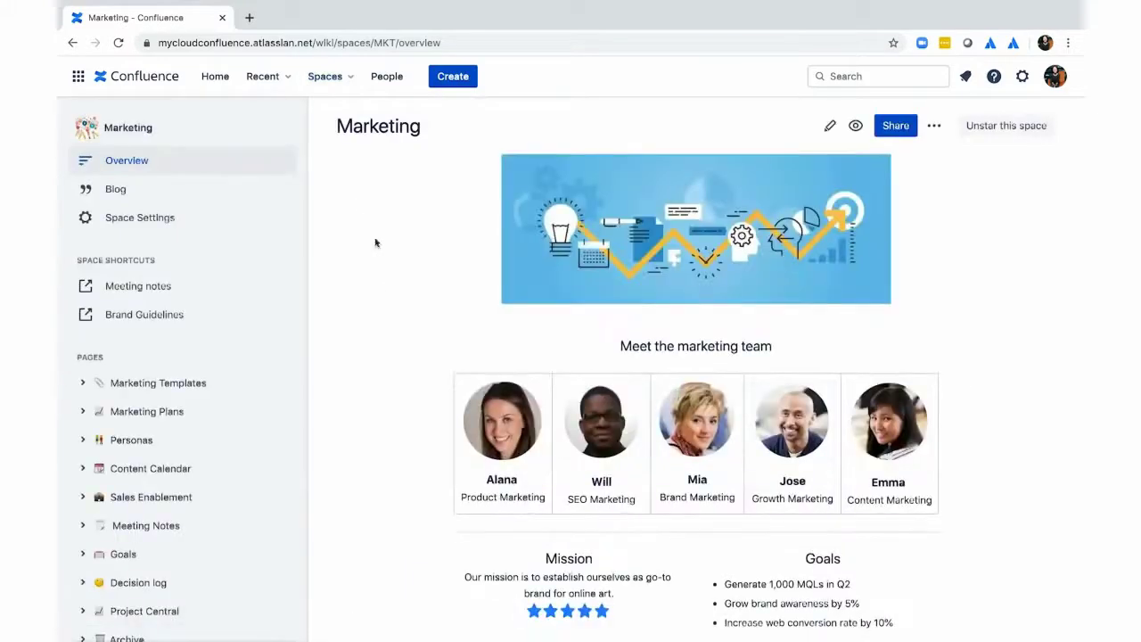
- Examine the Marketing space's overview page, including the team introductions, mission, goals and team news
scroll(388, 286, "down", 2)
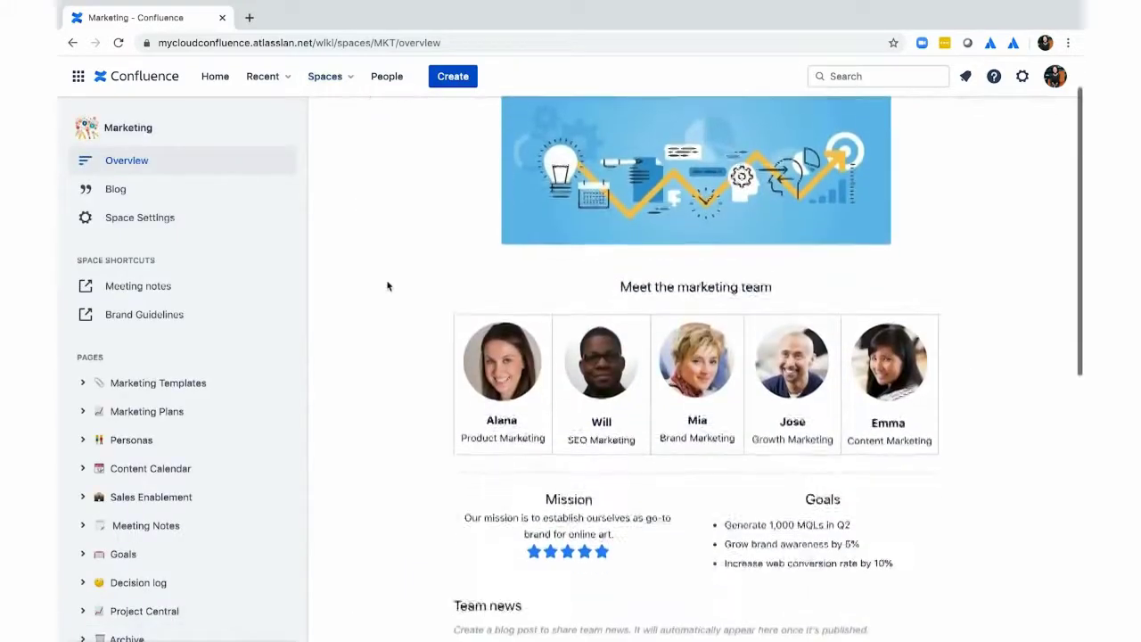
scroll(388, 286, "down", 1)
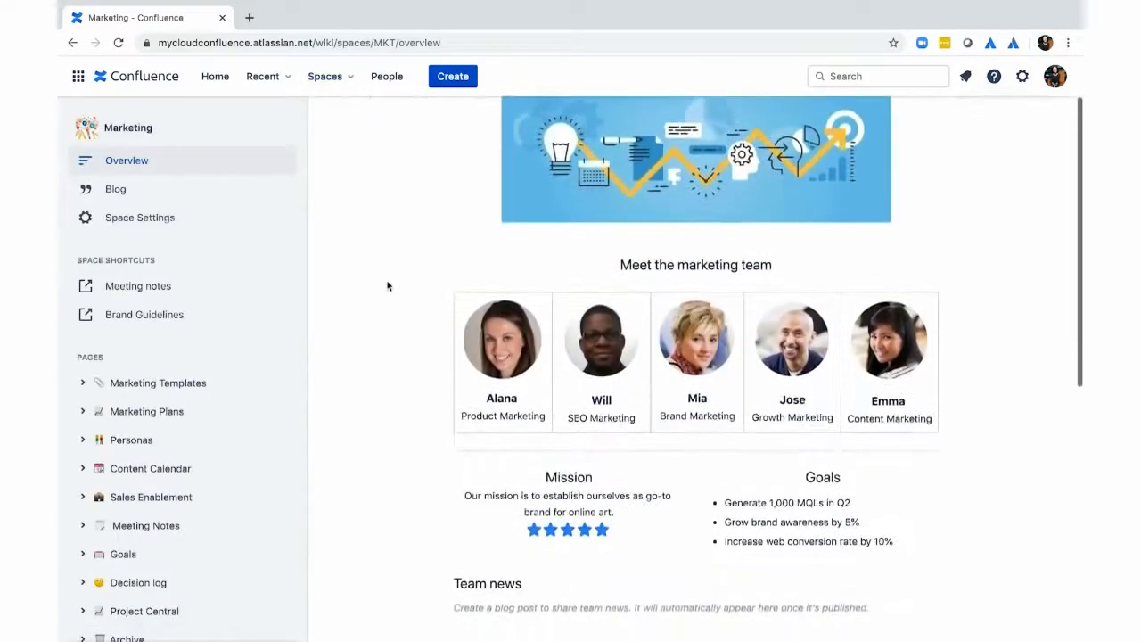
scroll(388, 286, "down", 2)
scroll(388, 286, "down", 2)
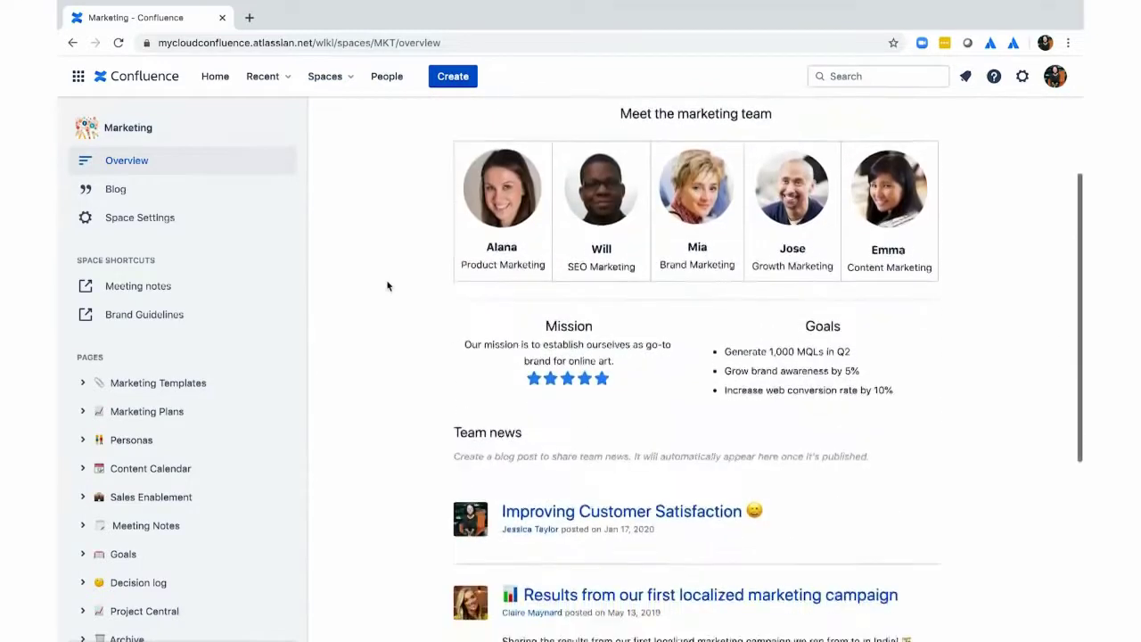
scroll(388, 285, "down", 1)
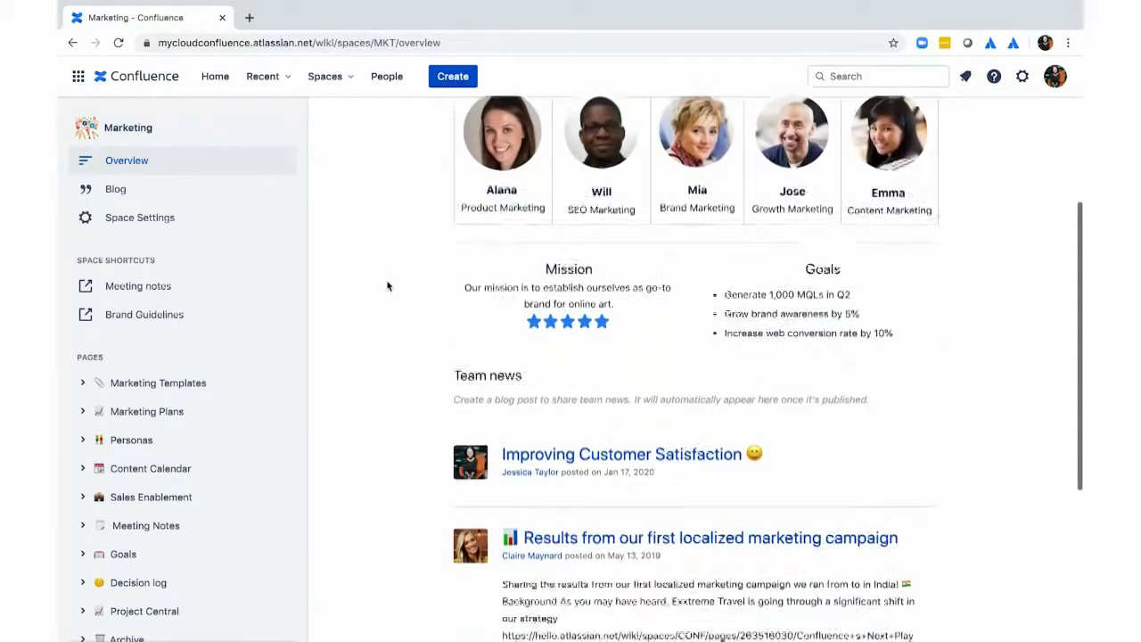
scroll(388, 285, "down", 3)
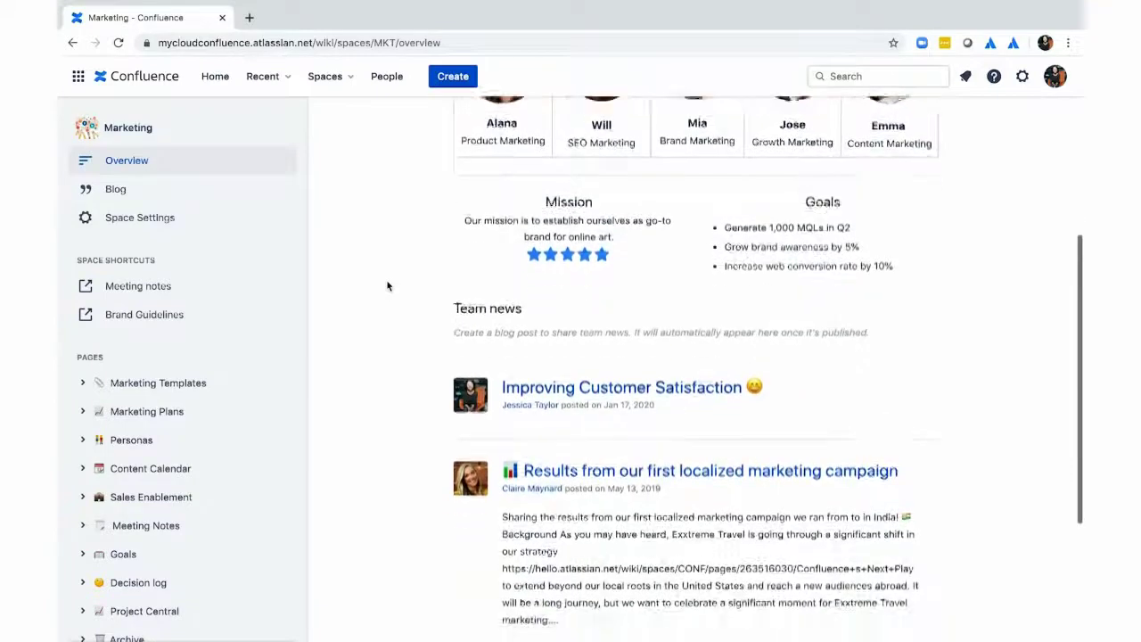
scroll(388, 285, "down", 3)
scroll(388, 285, "up", 6)
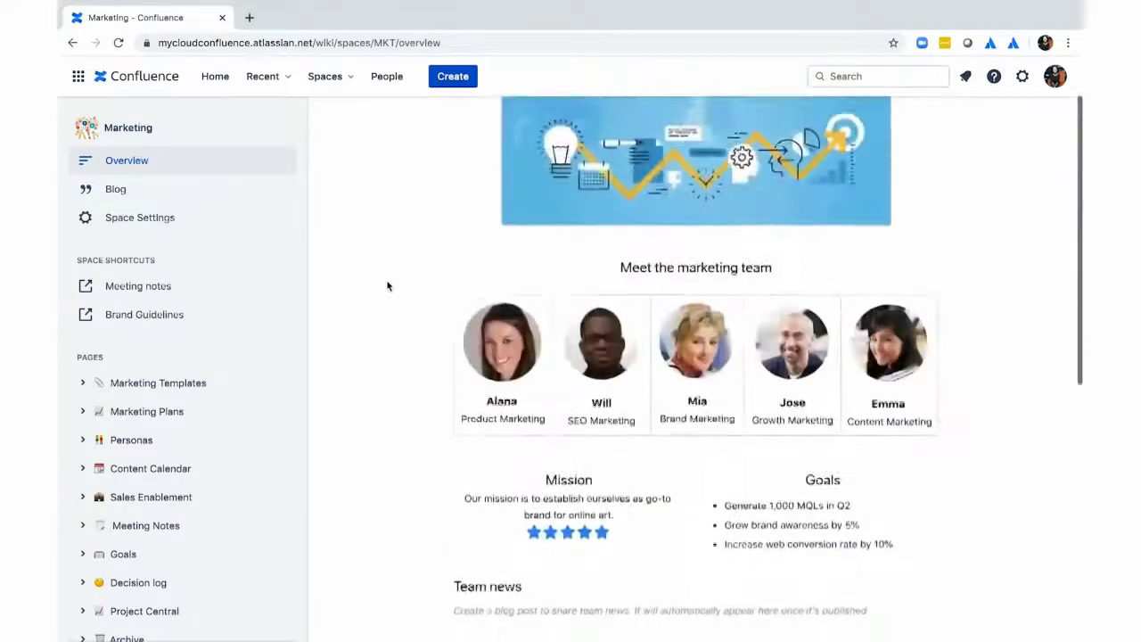
scroll(388, 285, "up", 2)
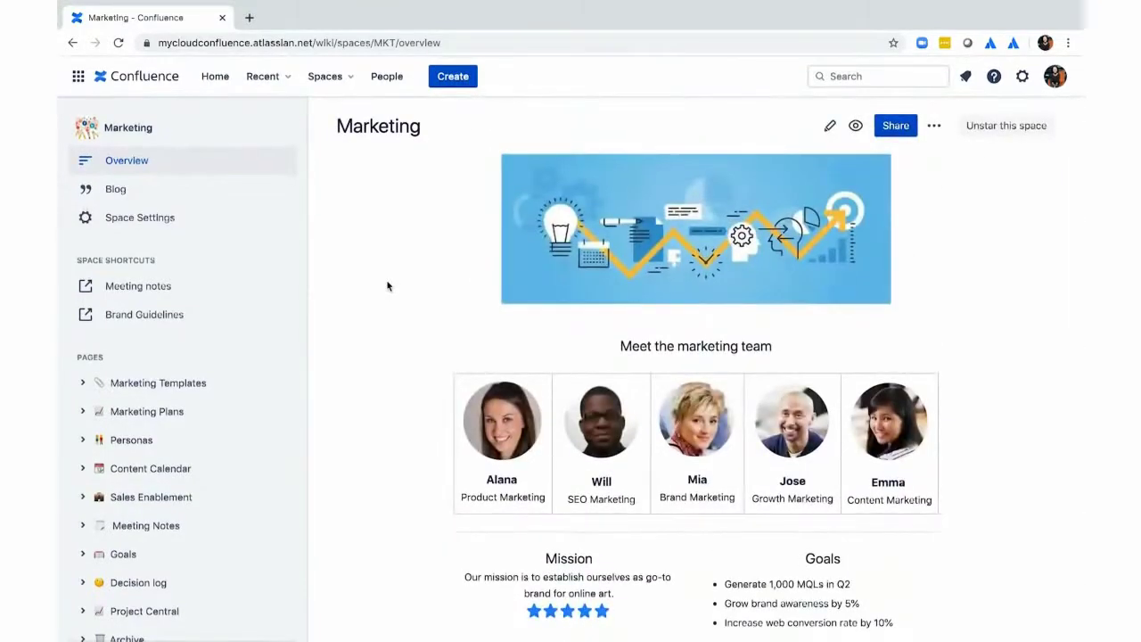
scroll(388, 285, "down", 4)
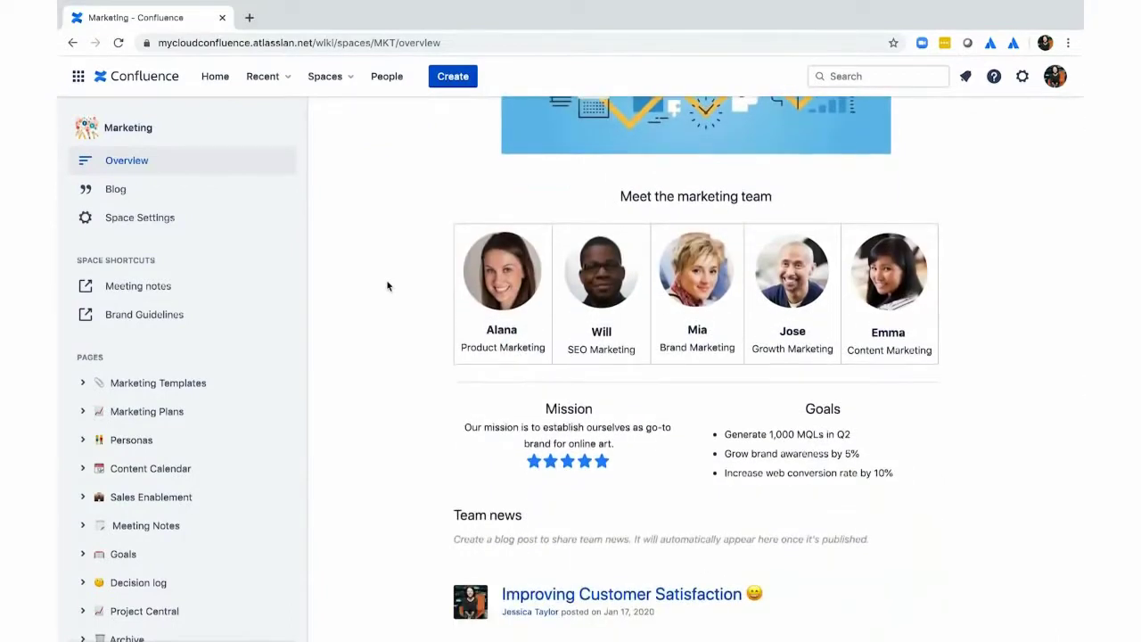
scroll(388, 285, "down", 3)
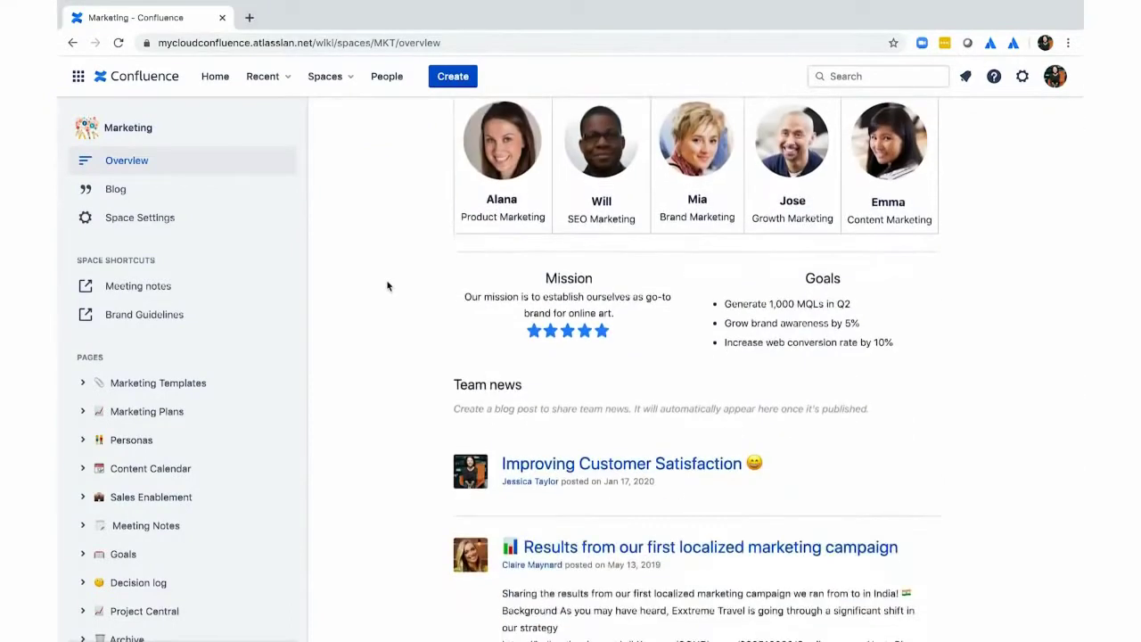
scroll(388, 285, "down", 5)
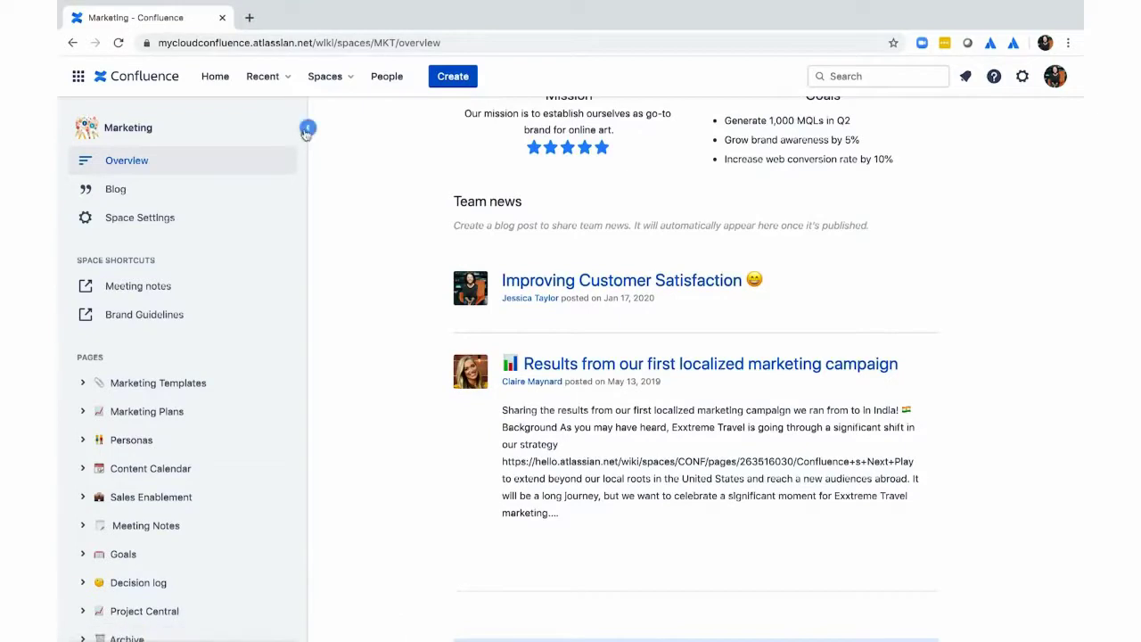
- Collapse the Marketing space's sidebar and expand it again
left_click(307, 131)
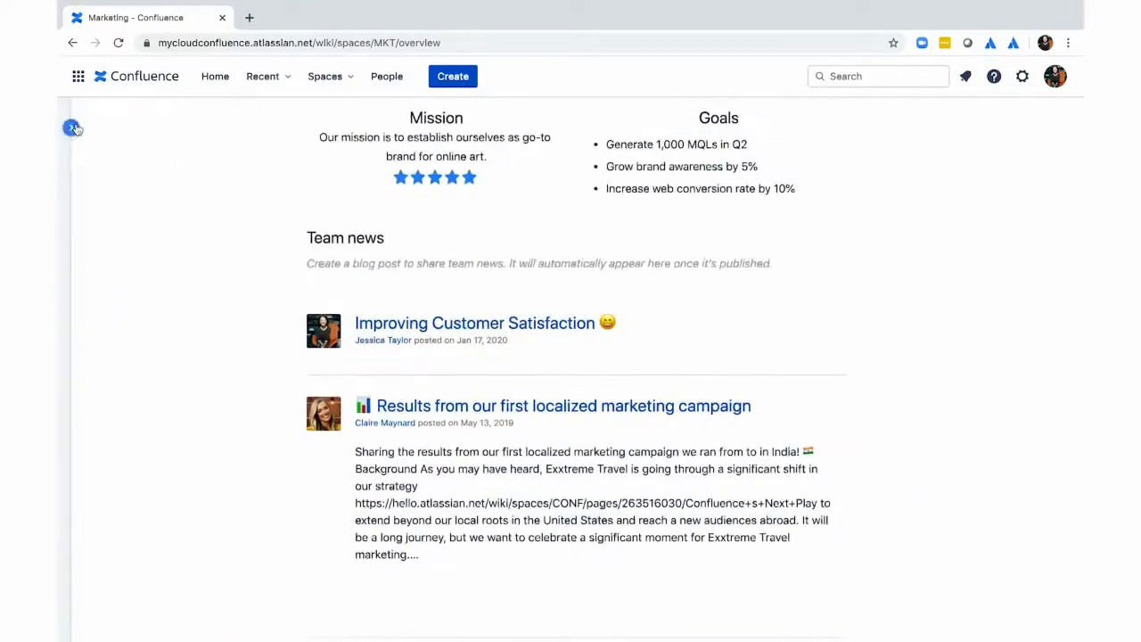
left_click(72, 128)
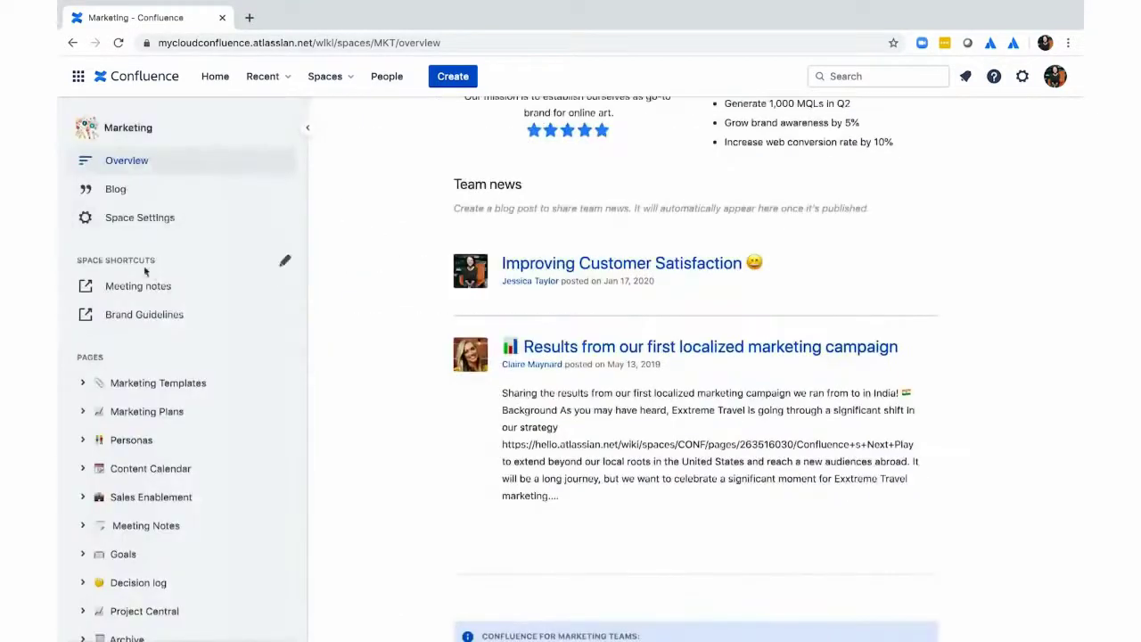
- Expand Marketing Templates in the page tree and move Competitive Analysis Template directly below Marketing Campaign Template
scroll(164, 340, "down", 1)
left_click(83, 331)
scroll(90, 334, "down", 2)
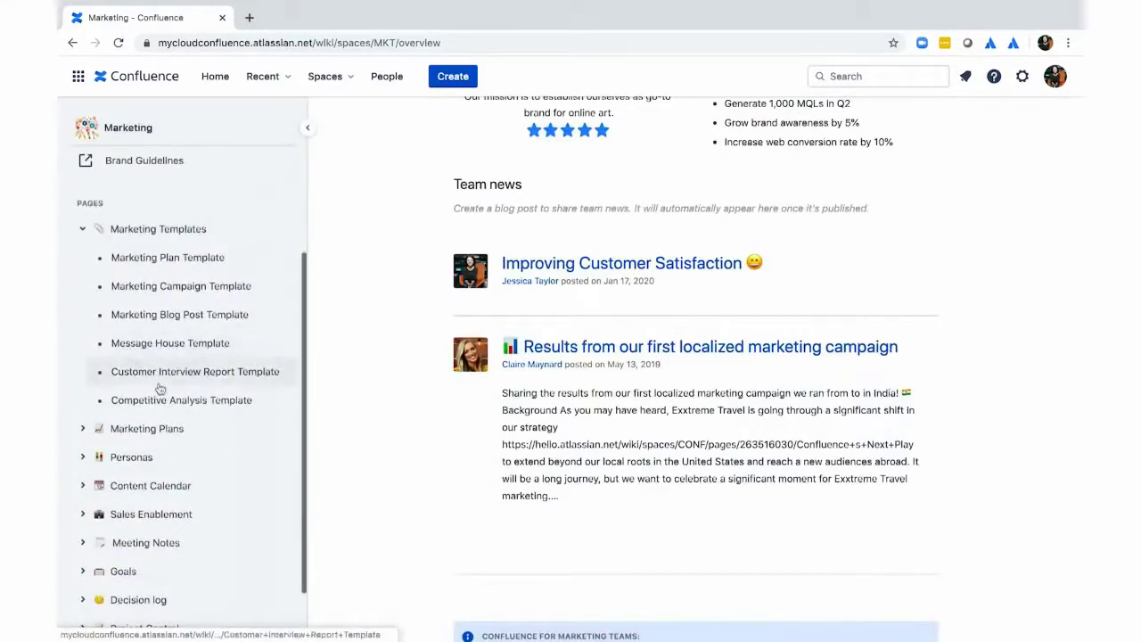
left_click_drag(158, 400, 178, 307)
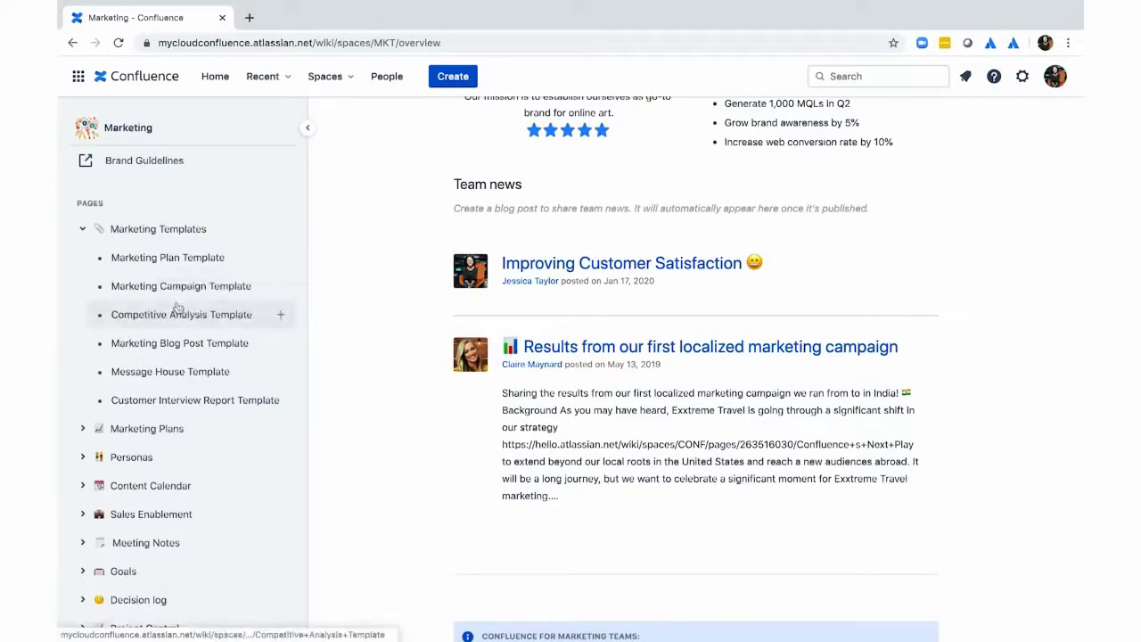
- Expand Marketing Plans and Personas in the page tree, and move the second persona page above the first
left_click(84, 430)
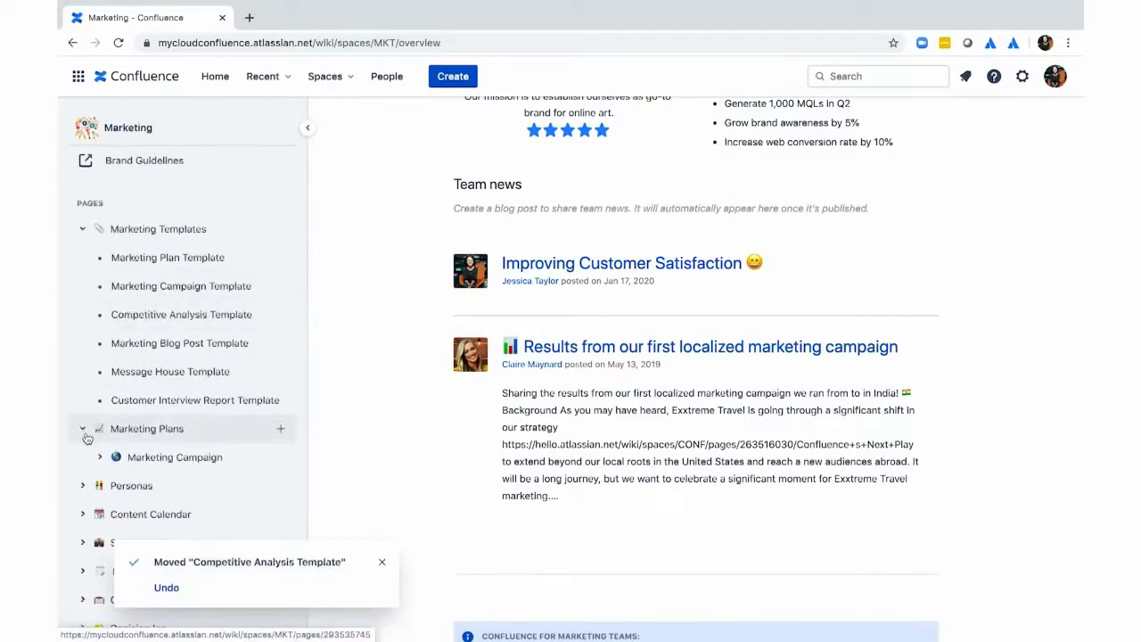
scroll(87, 436, "down", 1)
left_click(84, 415)
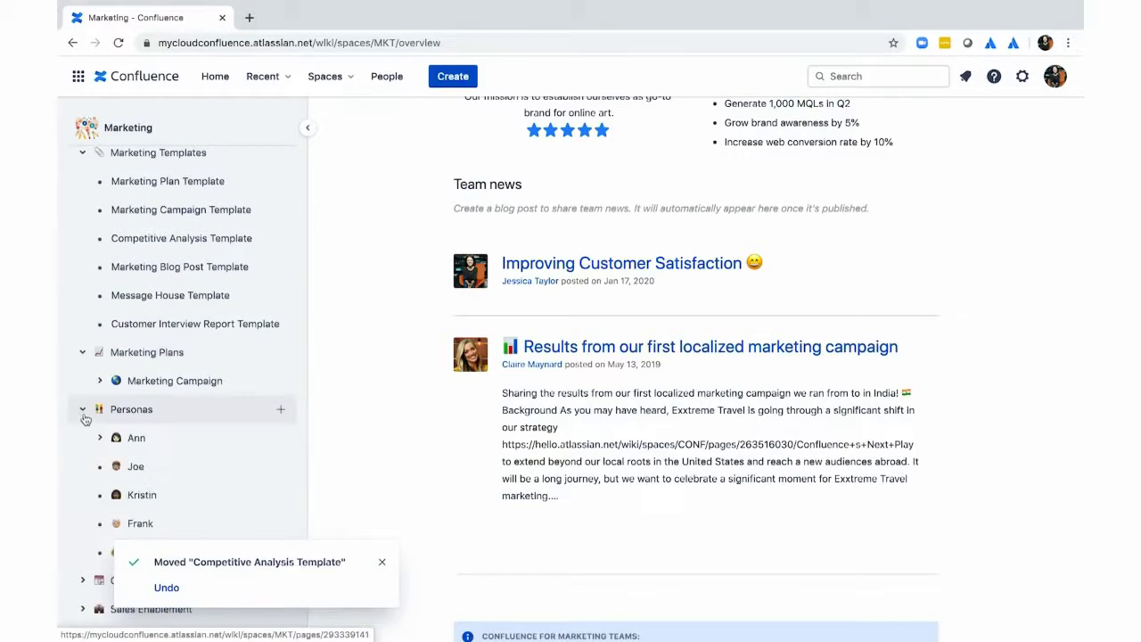
scroll(86, 419, "down", 1)
left_click_drag(134, 401, 147, 380)
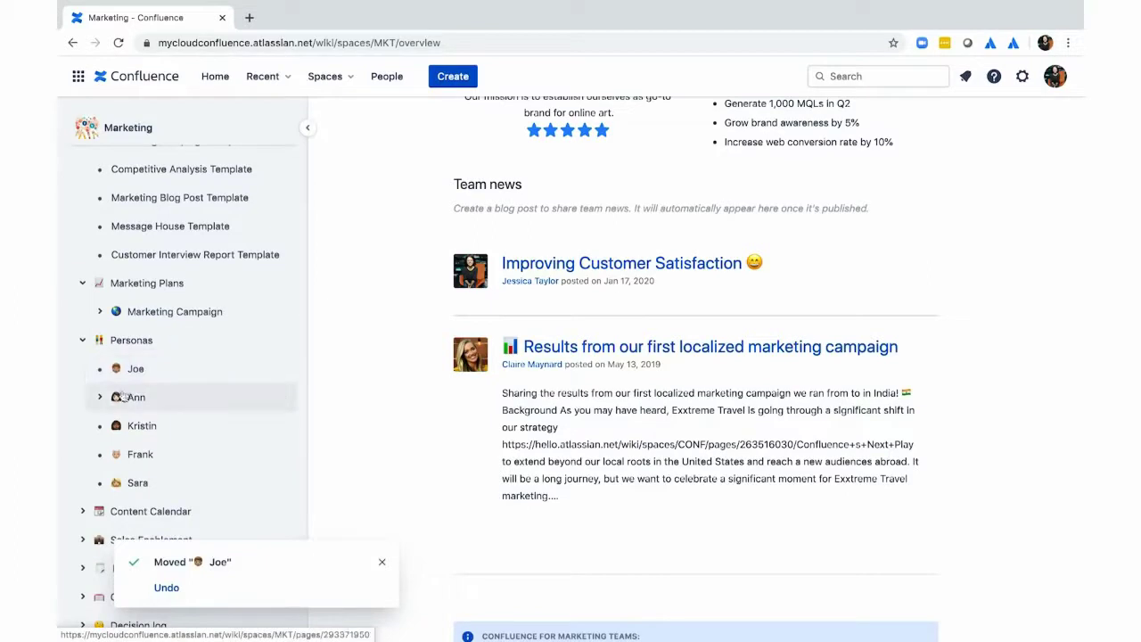
- Open the creation dialog for a child page under the first persona in the Marketing page tree, and close it without creating a page
left_click(282, 369)
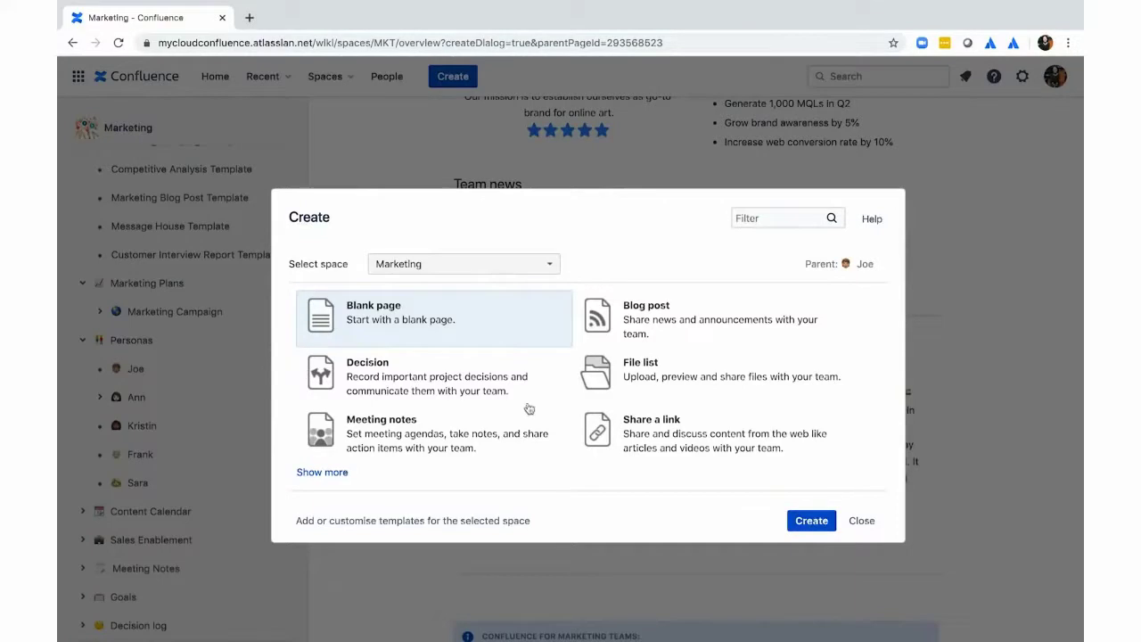
left_click(862, 521)
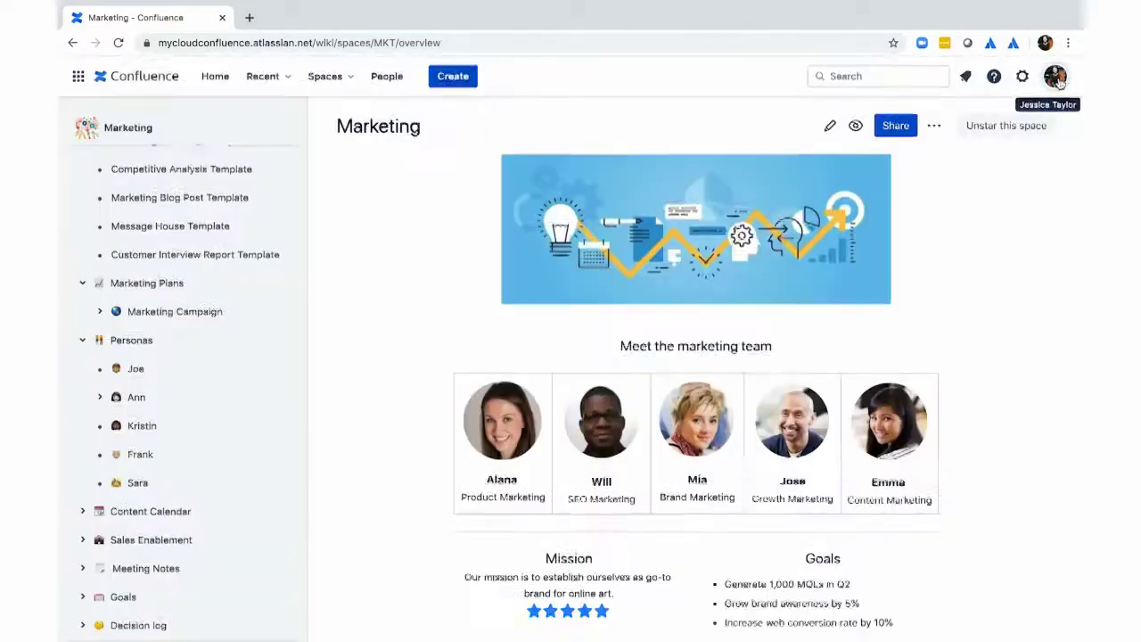
- View the dialog for adding a personal space from the profile options, and close it without creating the space
left_click(1057, 79)
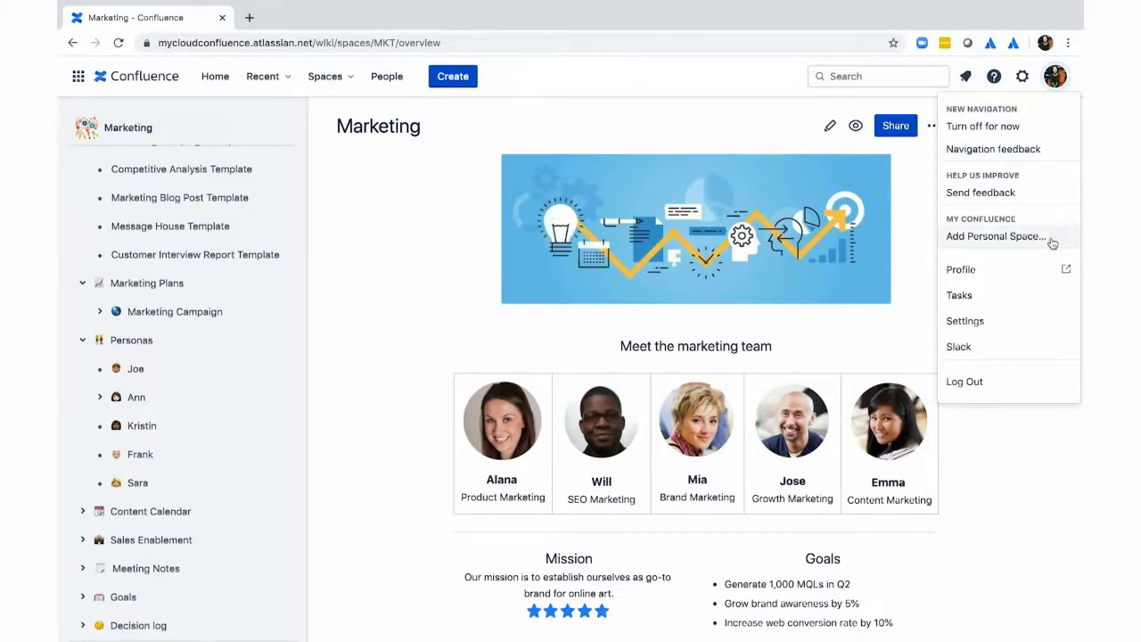
left_click(997, 236)
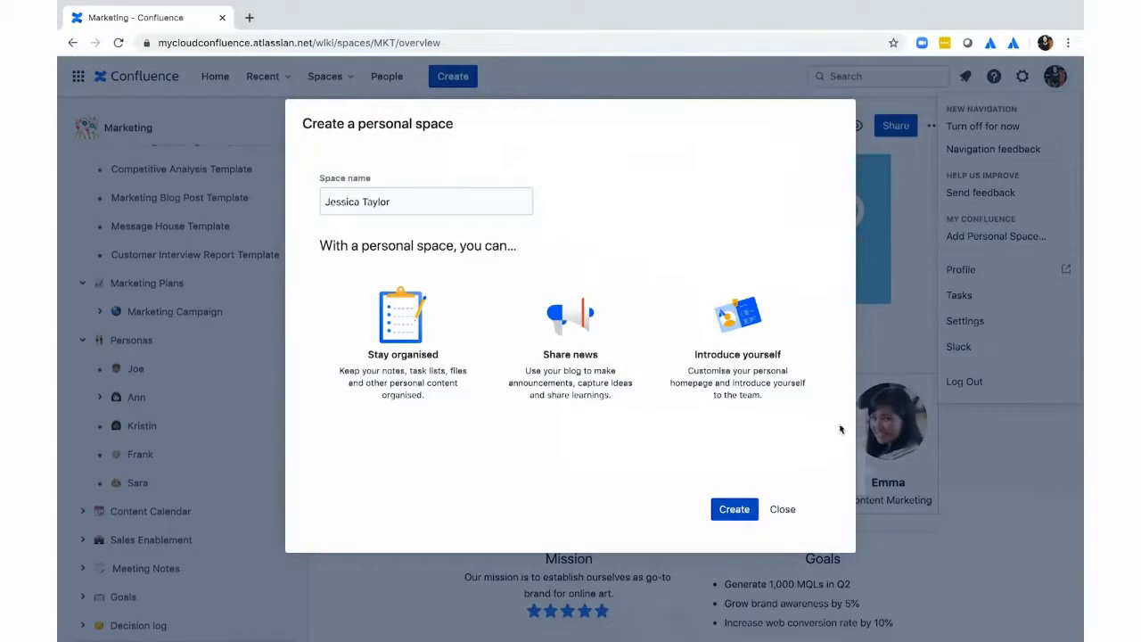
left_click(782, 509)
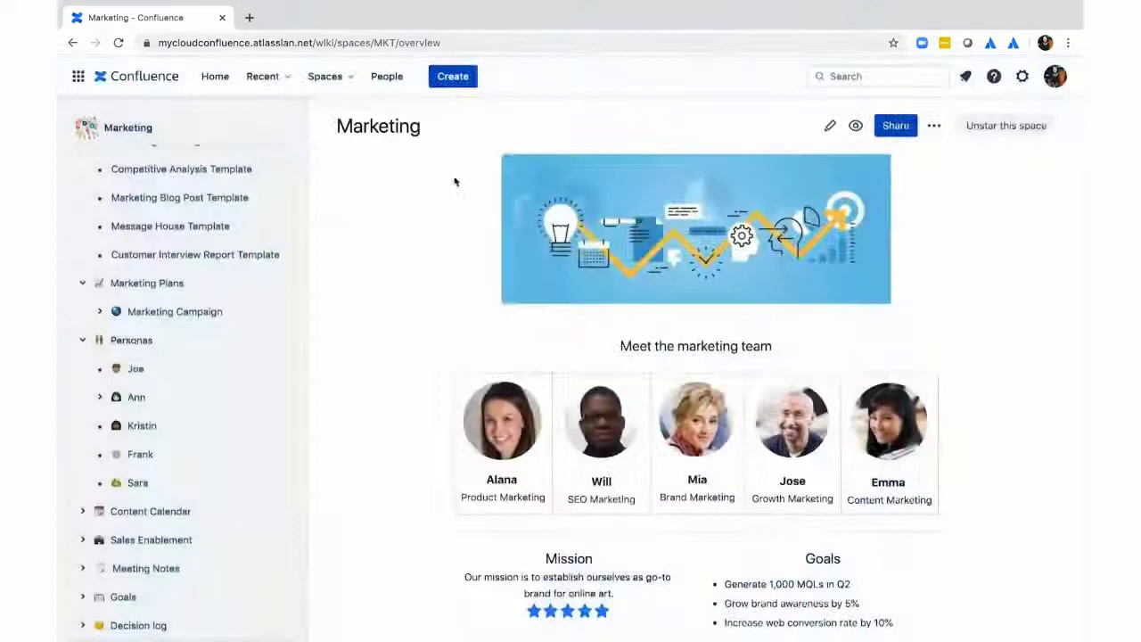
- Visit the people directory, open the colleague's personal space listed under recent spaces, and examine its overview page
left_click(388, 79)
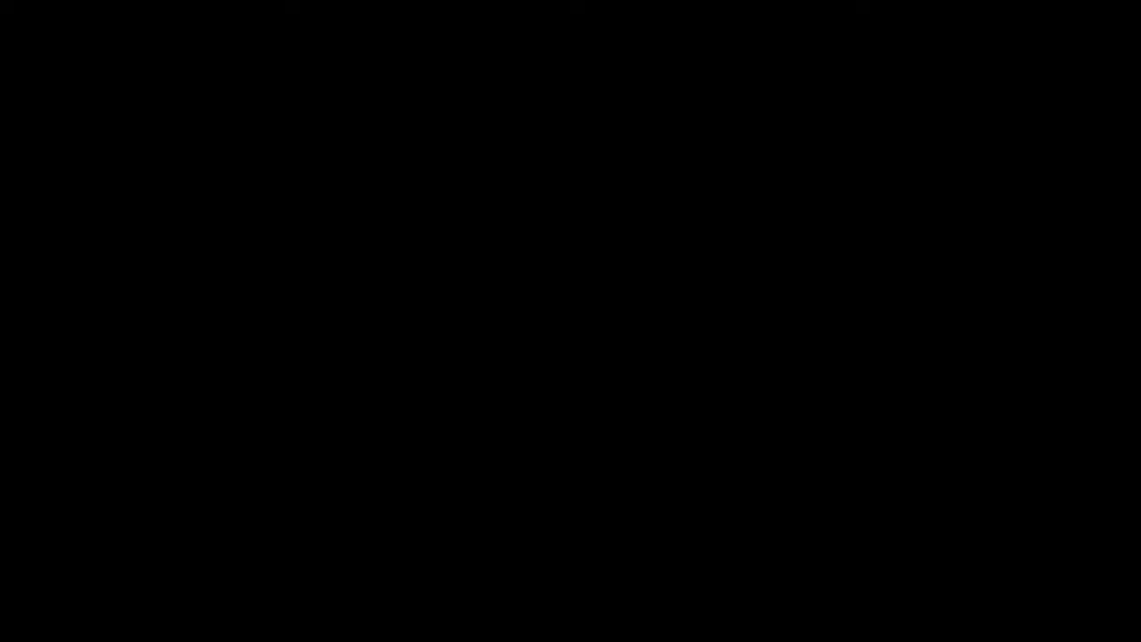
left_click(327, 78)
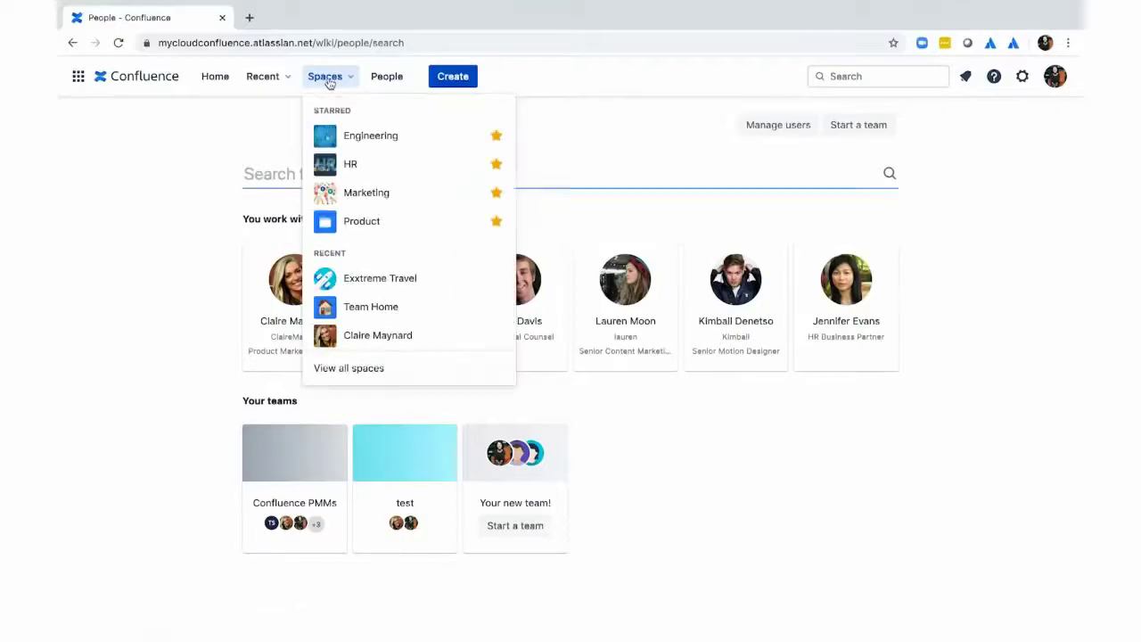
left_click(353, 336)
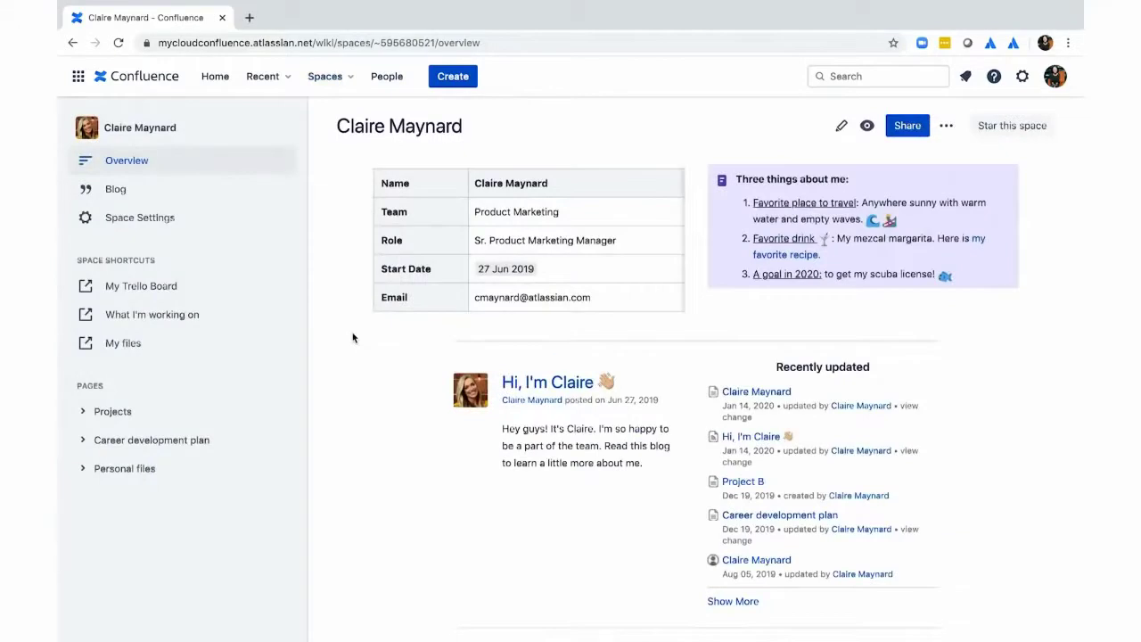
scroll(353, 337, "down", 1)
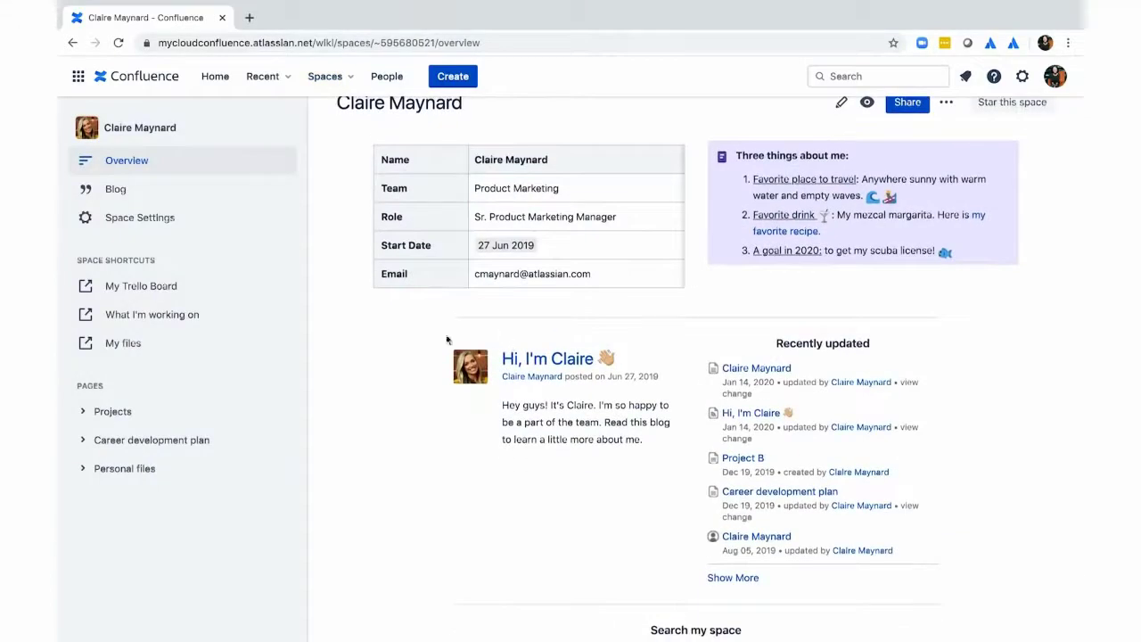
scroll(398, 354, "down", 1)
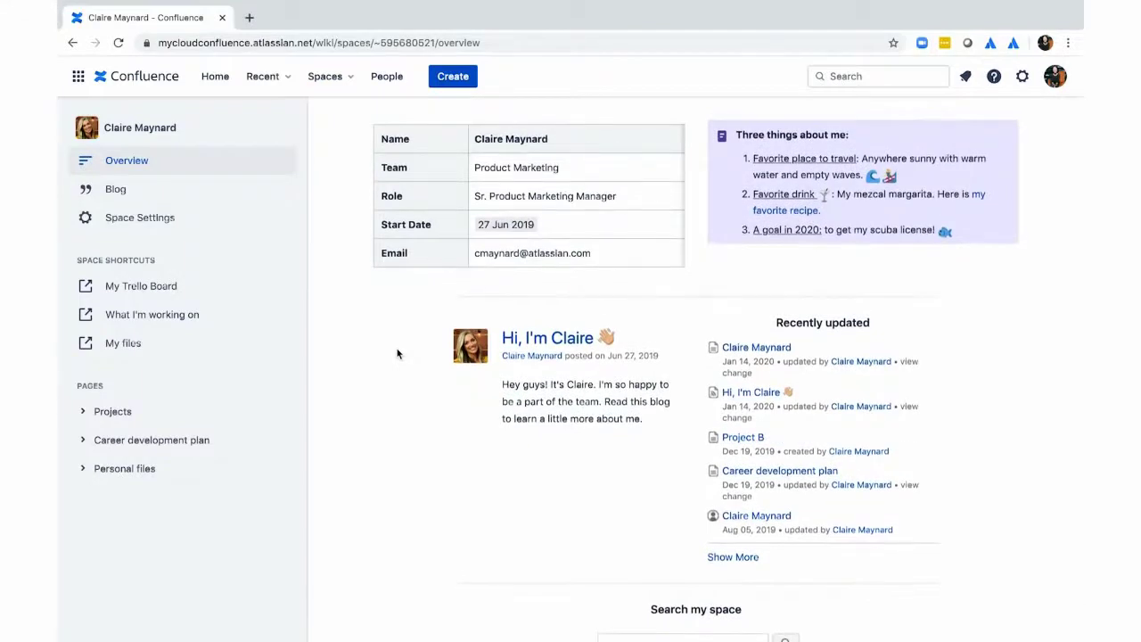
scroll(398, 354, "down", 2)
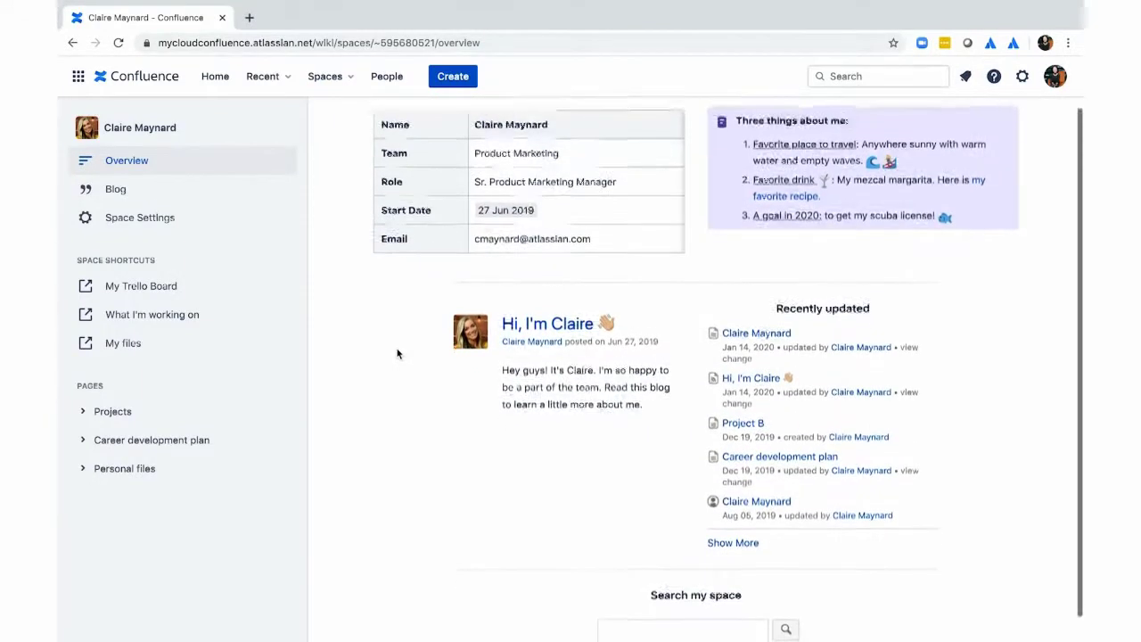
scroll(397, 354, "up", 2)
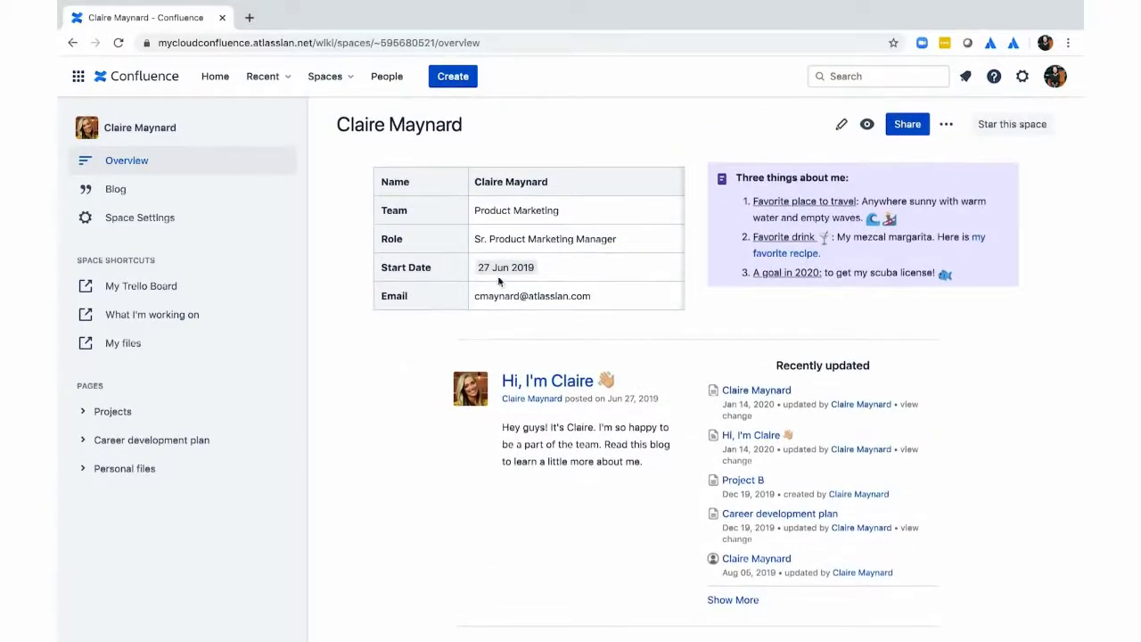
- View the quick search suggestions and the list of recently visited pages, and close both
left_click(833, 75)
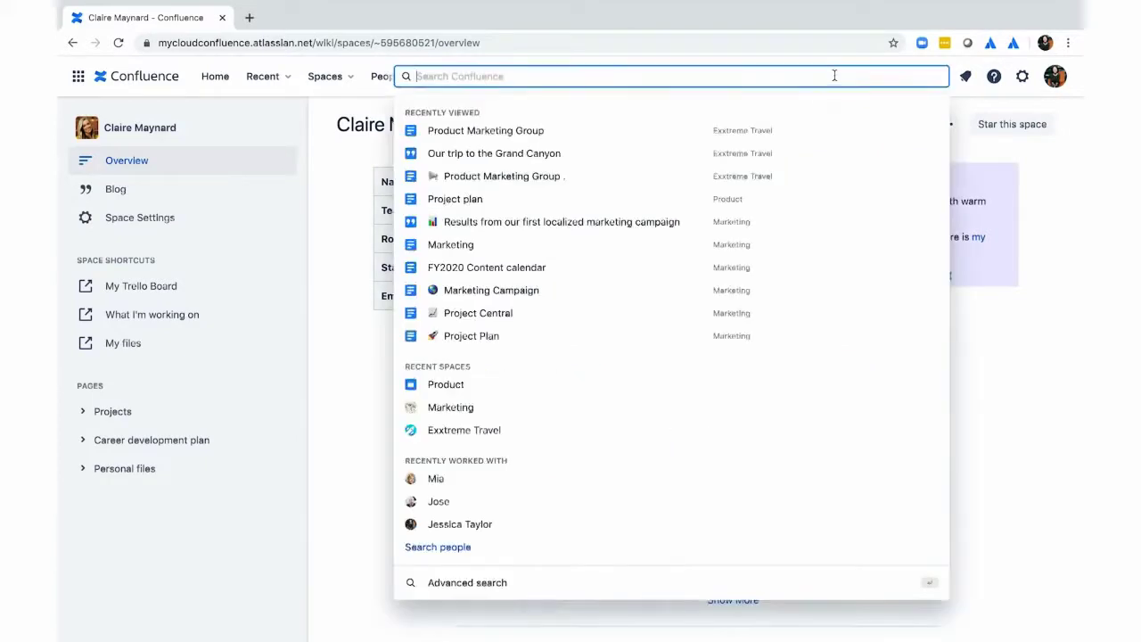
left_click(277, 81)
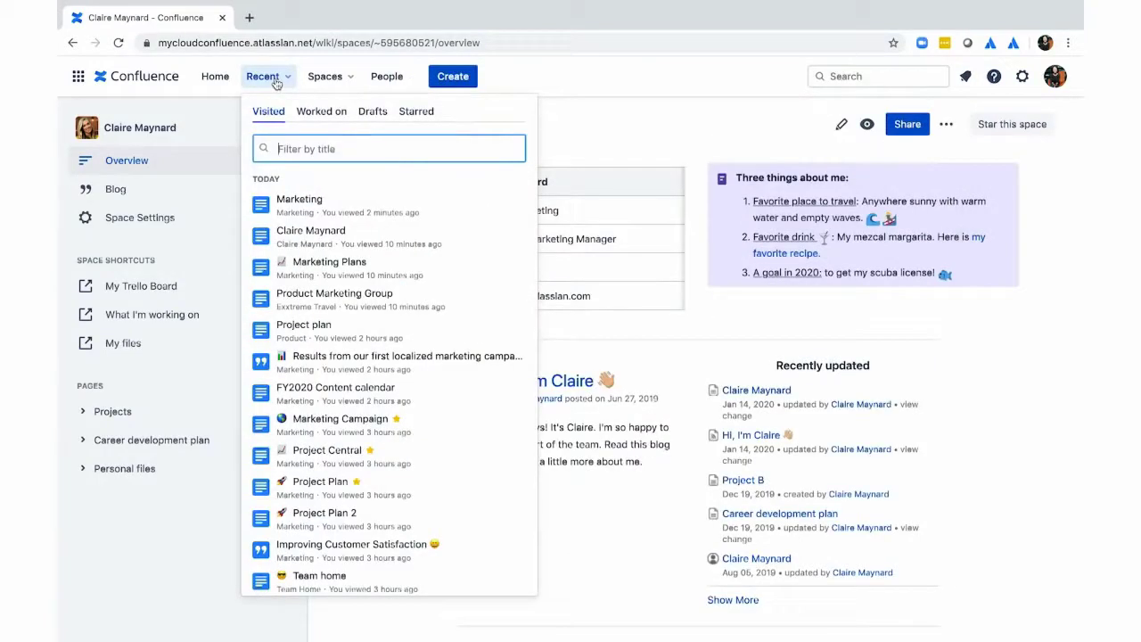
left_click(584, 133)
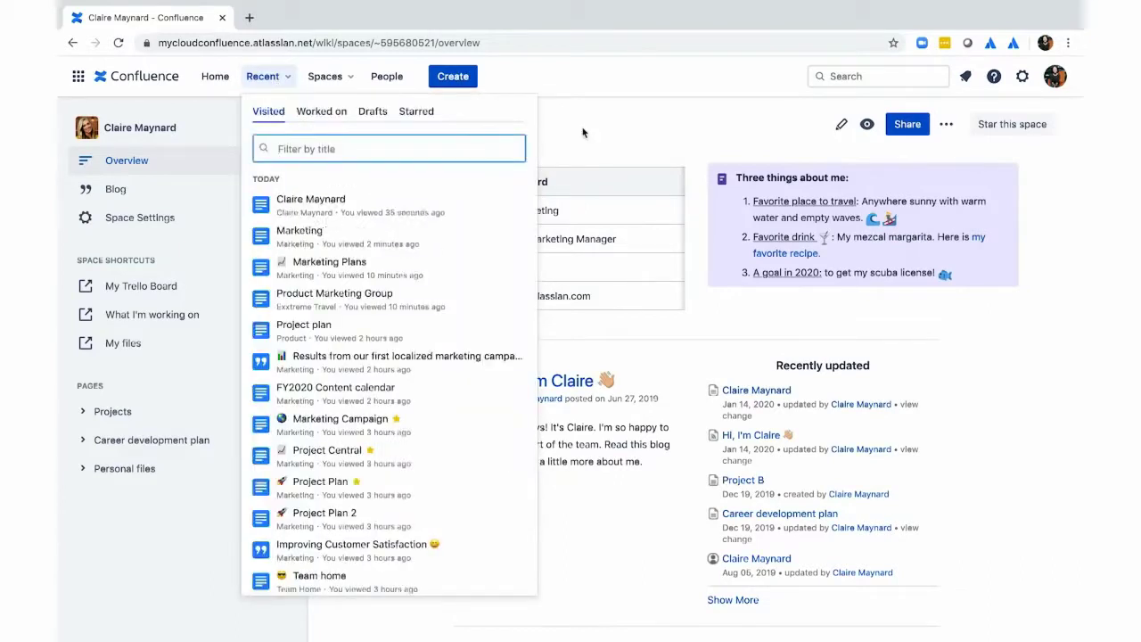
left_click(693, 122)
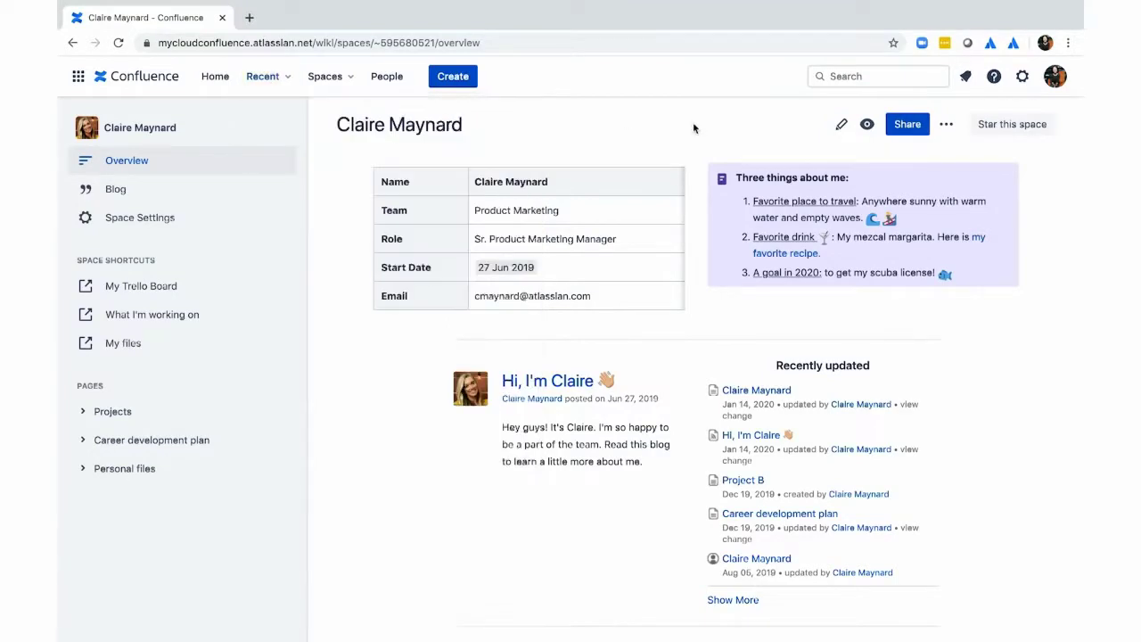
- Open the advanced search and search for "project plan"
key("slash")
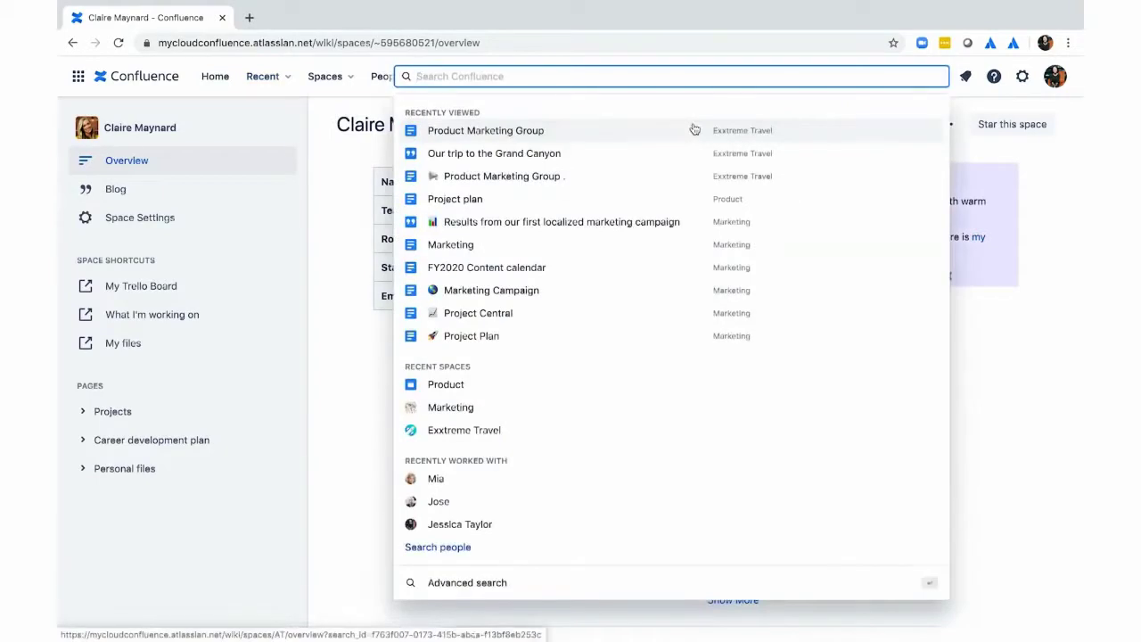
left_click(481, 582)
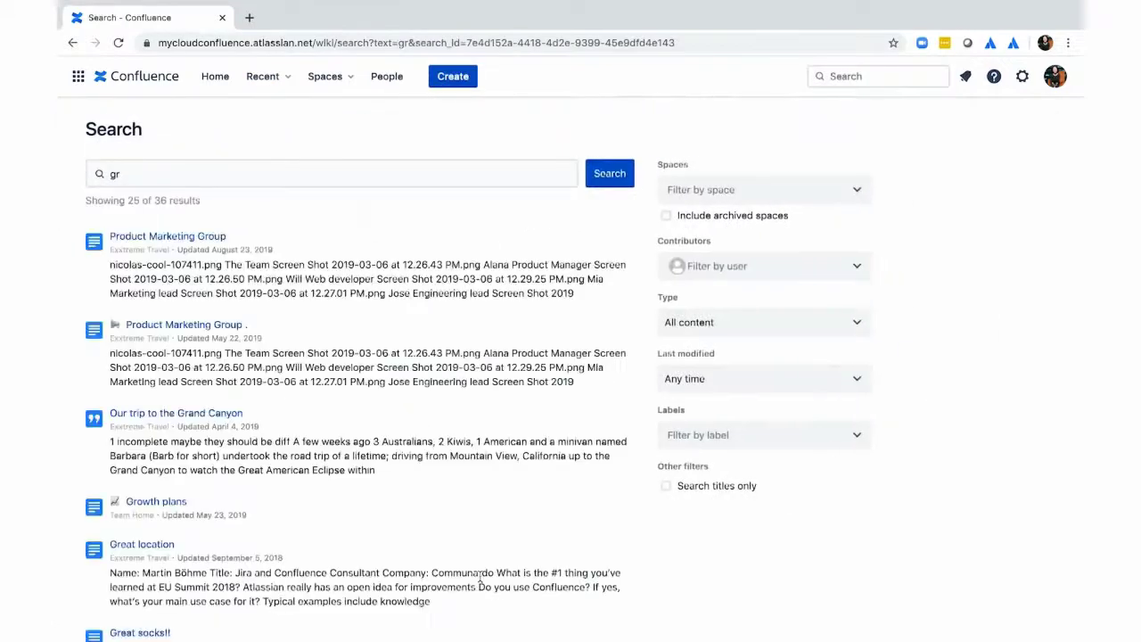
left_click(139, 172)
key("BackSpace")
key("BackSpace")
type("project plan")
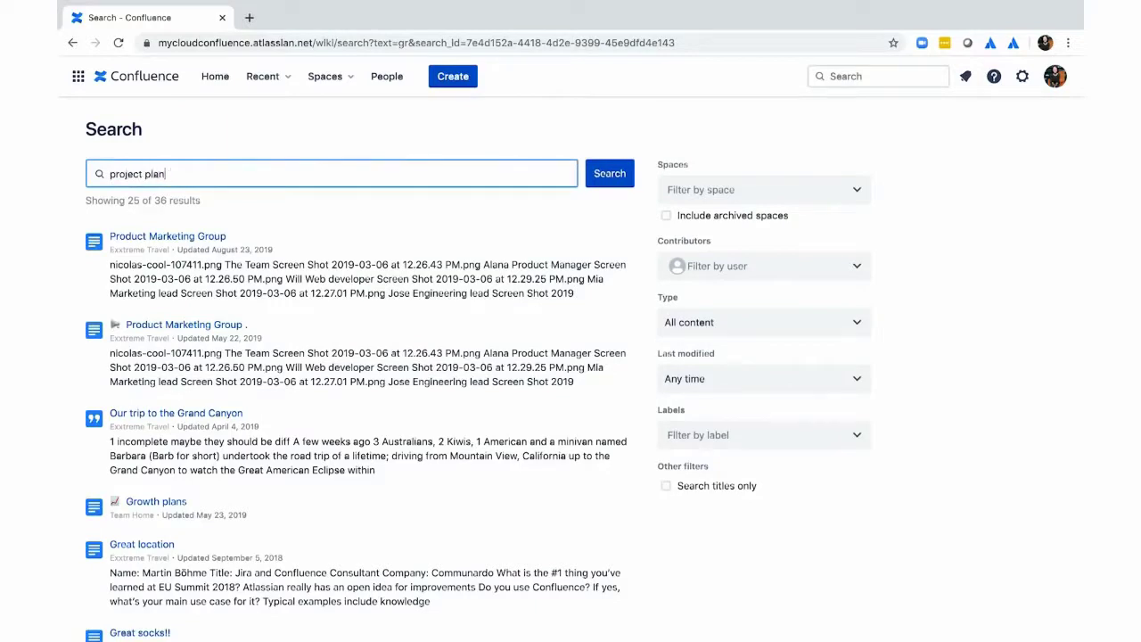
left_click(611, 176)
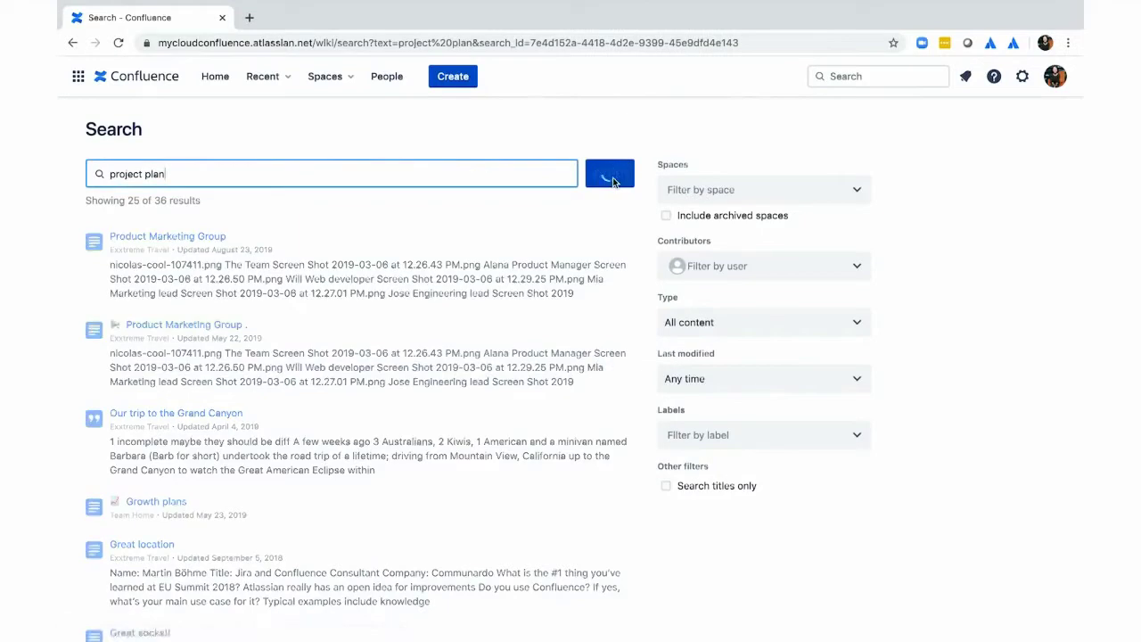
- Look through the contributor and space filters, and limit the search results to the Pages content type
left_click(785, 266)
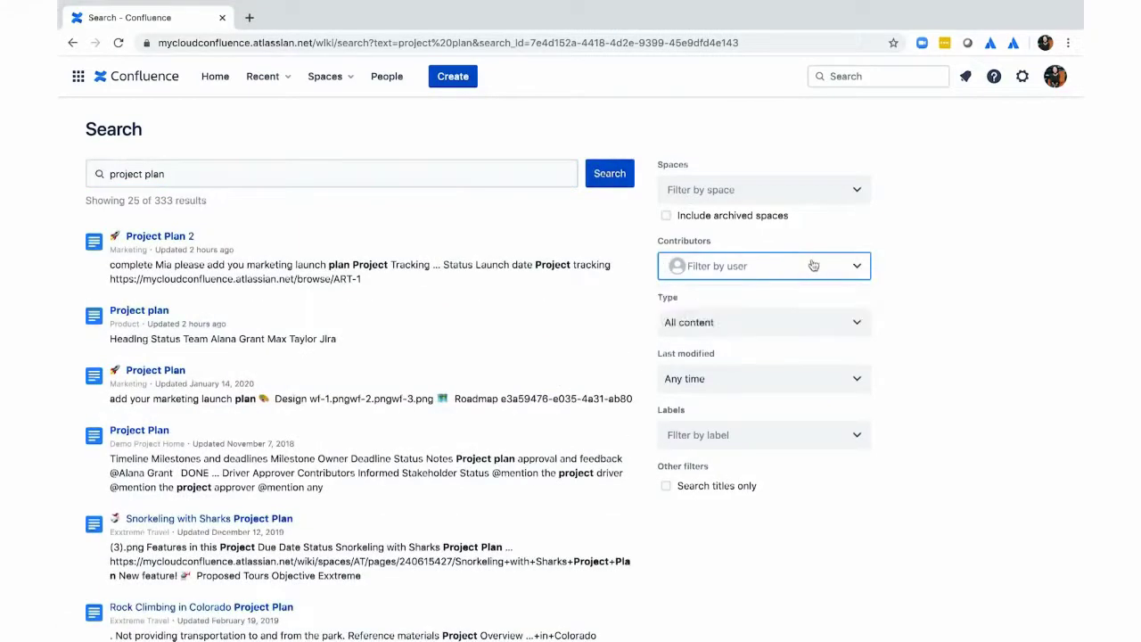
left_click(801, 192)
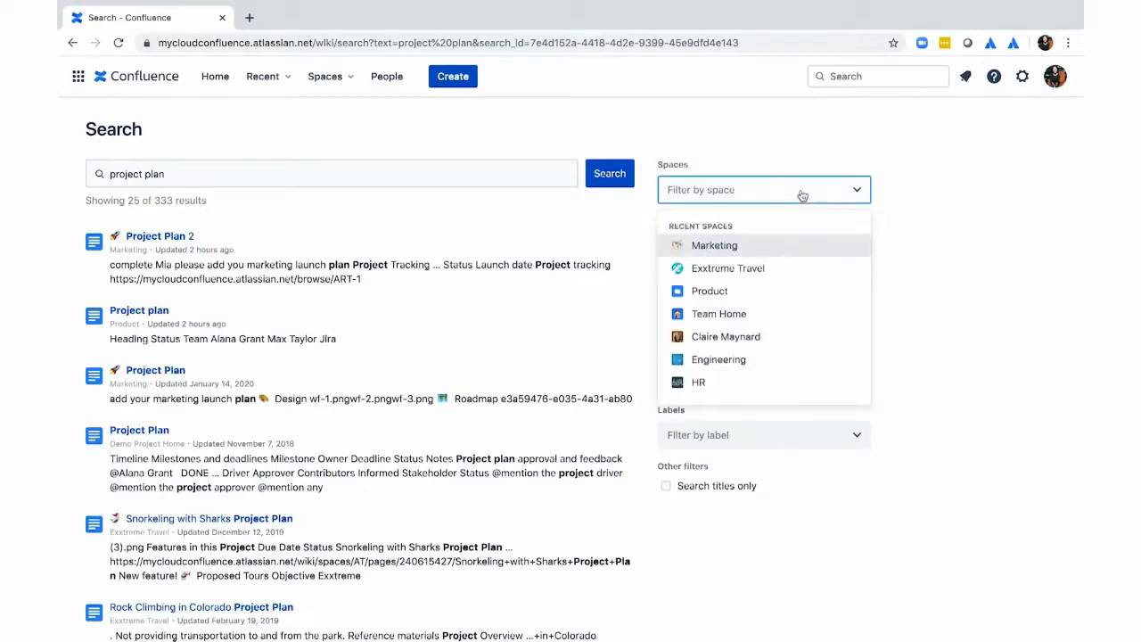
left_click(943, 223)
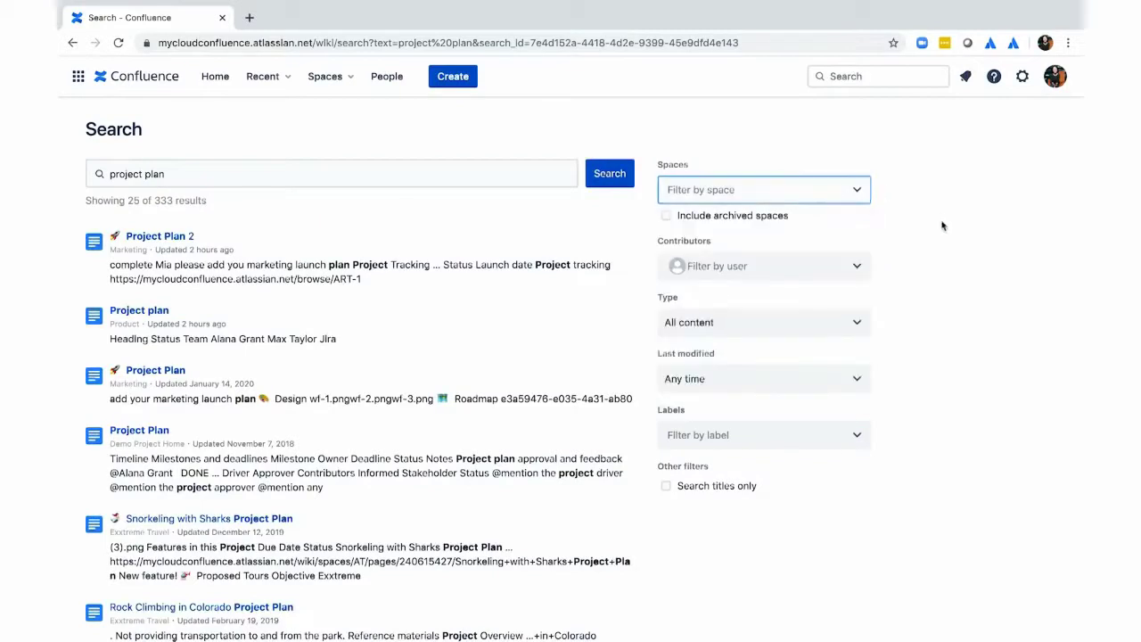
left_click(790, 325)
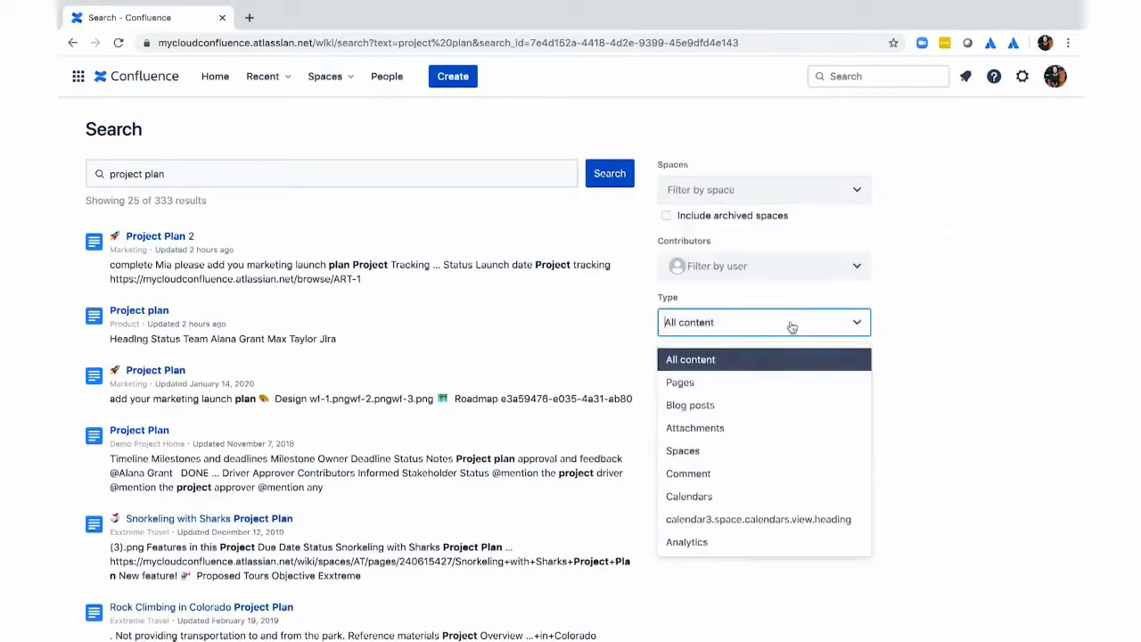
left_click(781, 379)
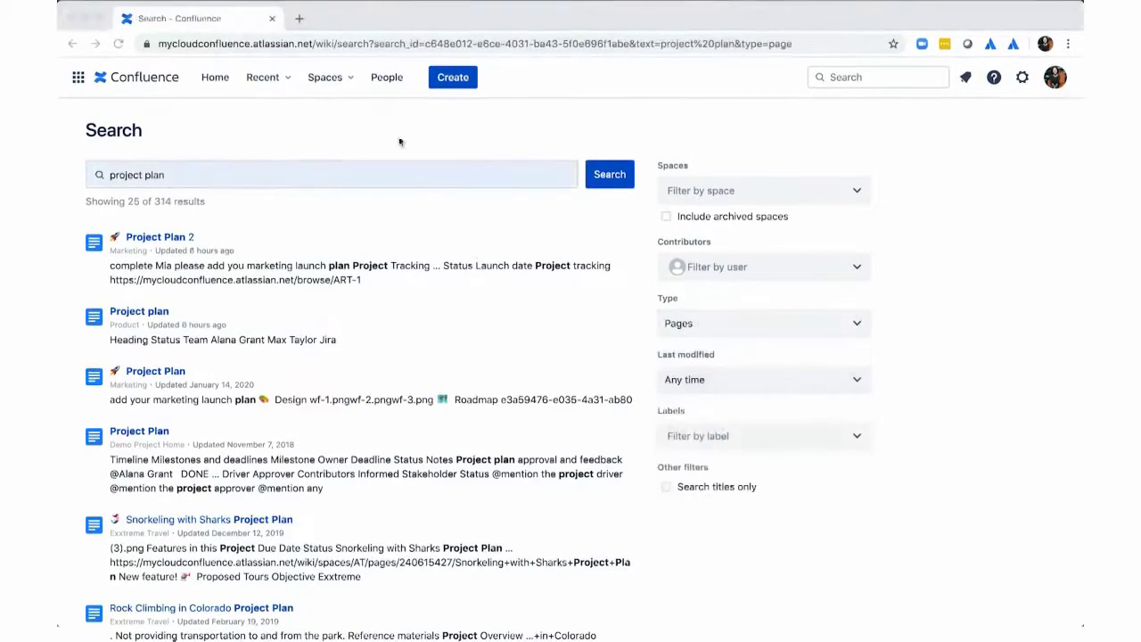
- Go to the people directory and create a page in the Product space from the Meeting notes template
left_click(386, 79)
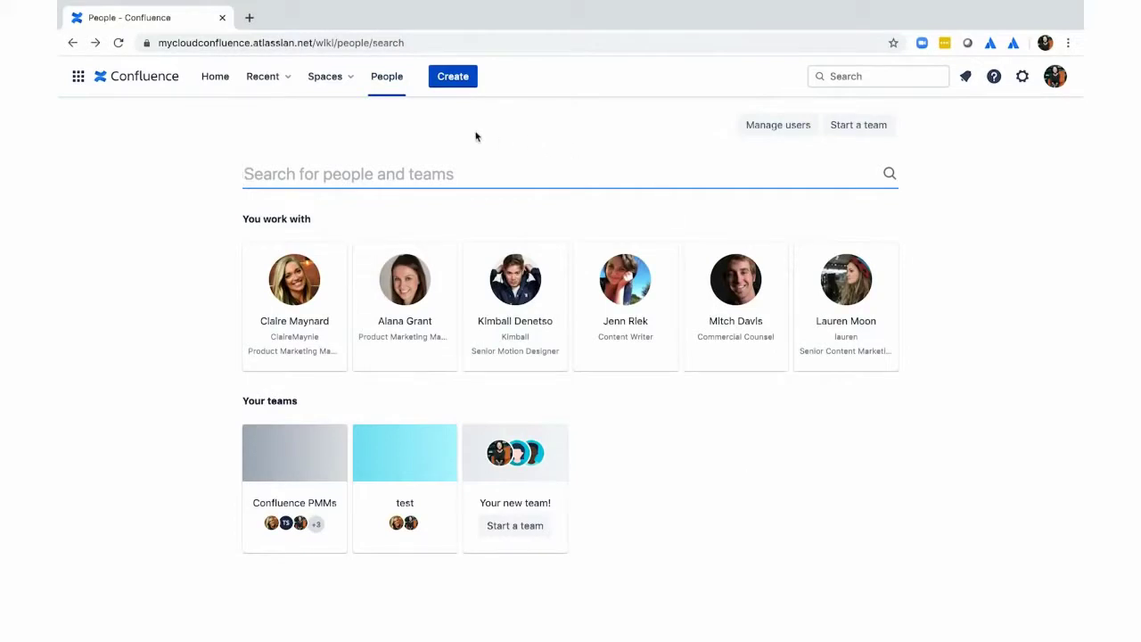
left_click(454, 79)
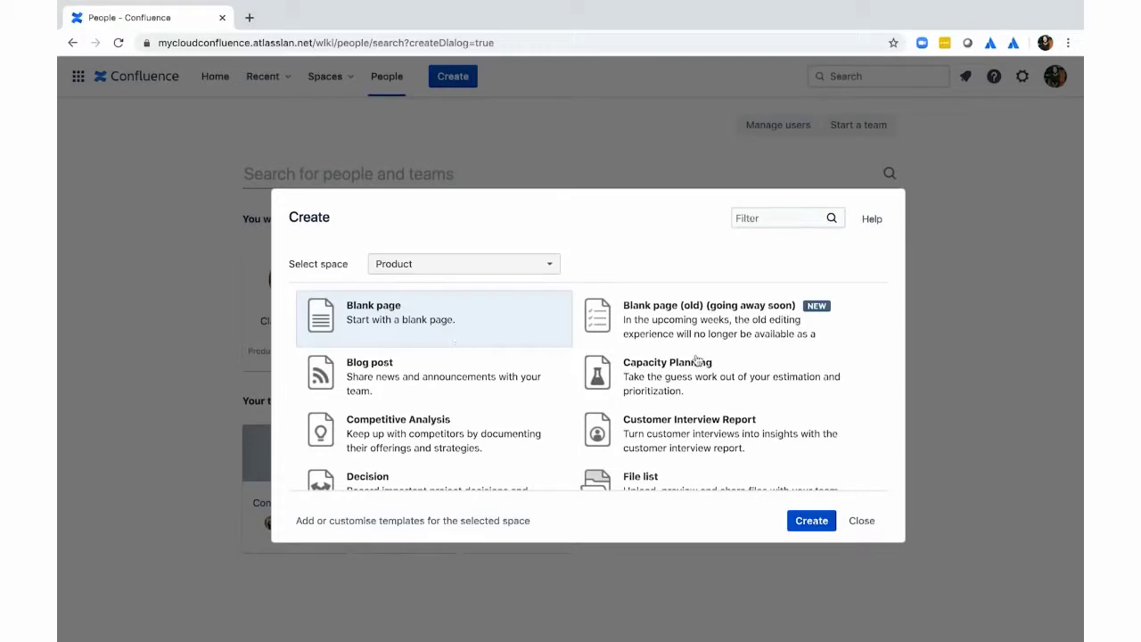
scroll(698, 360, "down", 3)
scroll(697, 360, "down", 5)
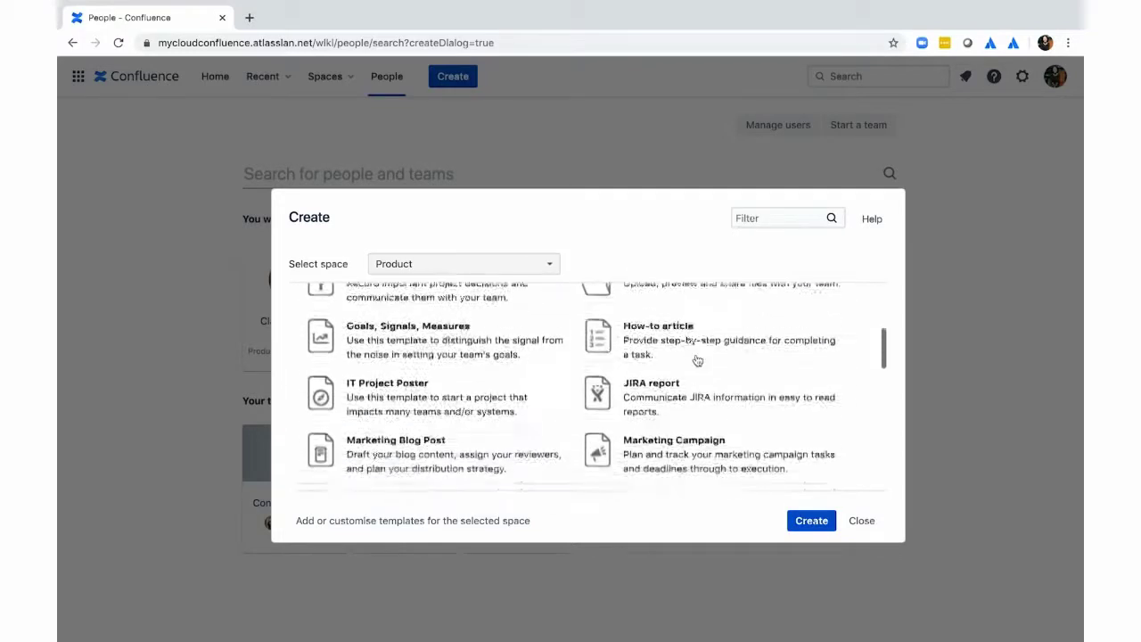
left_click(697, 360)
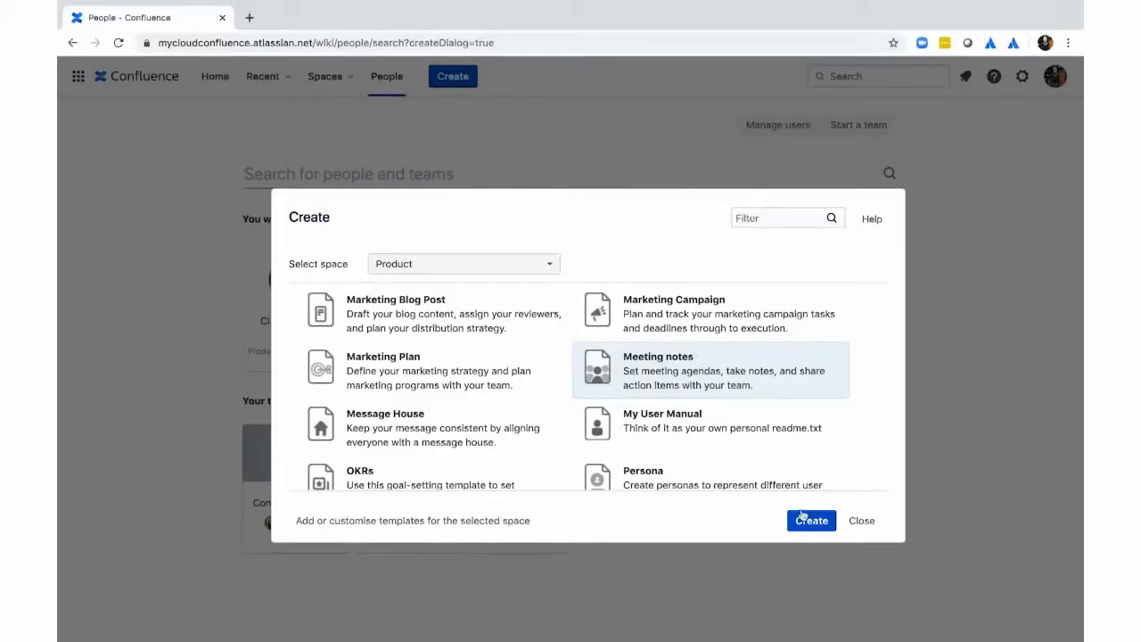
left_click(806, 524)
left_click(807, 525)
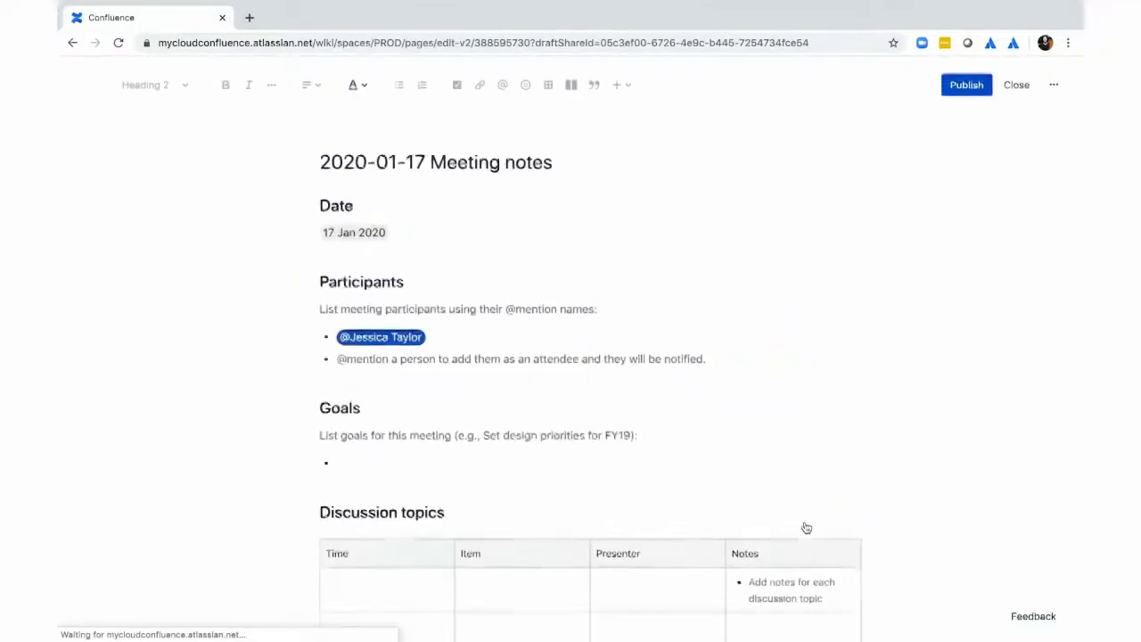
- Examine the meeting notes draft, including its date picker, participants, goals, discussion topics, action items and decisions sections
left_click(363, 273)
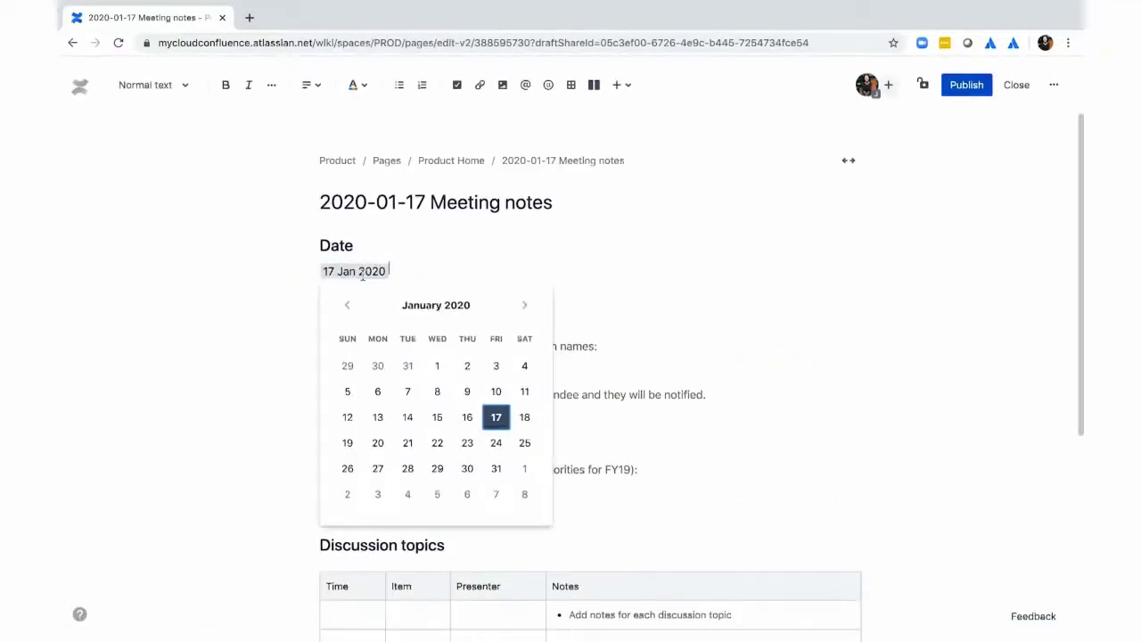
left_click(615, 294)
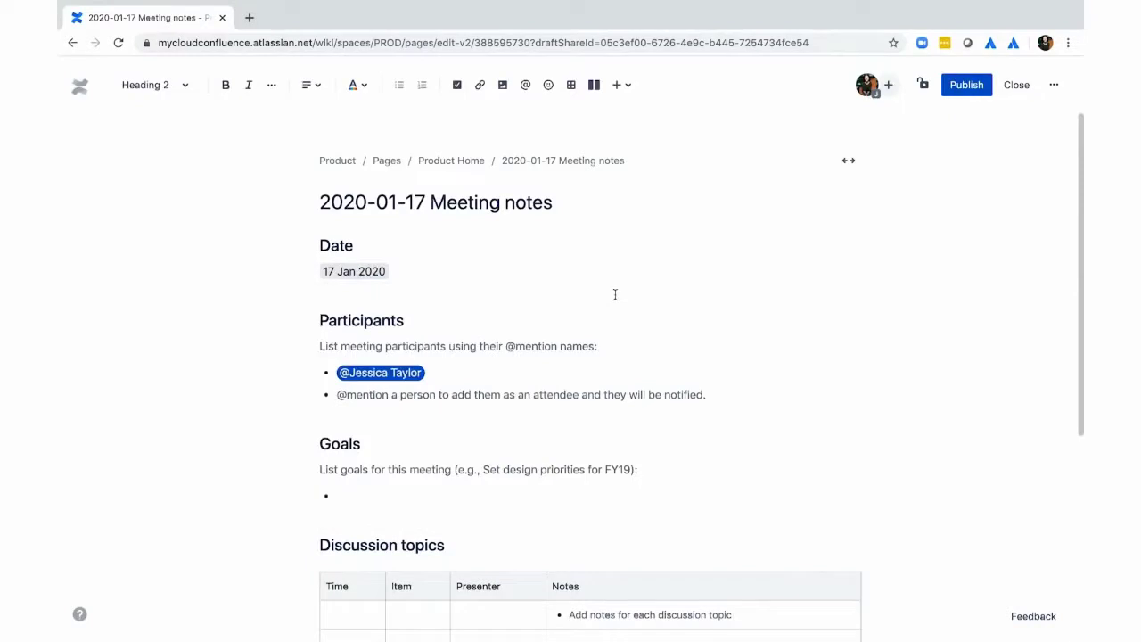
left_click(567, 380)
scroll(567, 380, "down", 3)
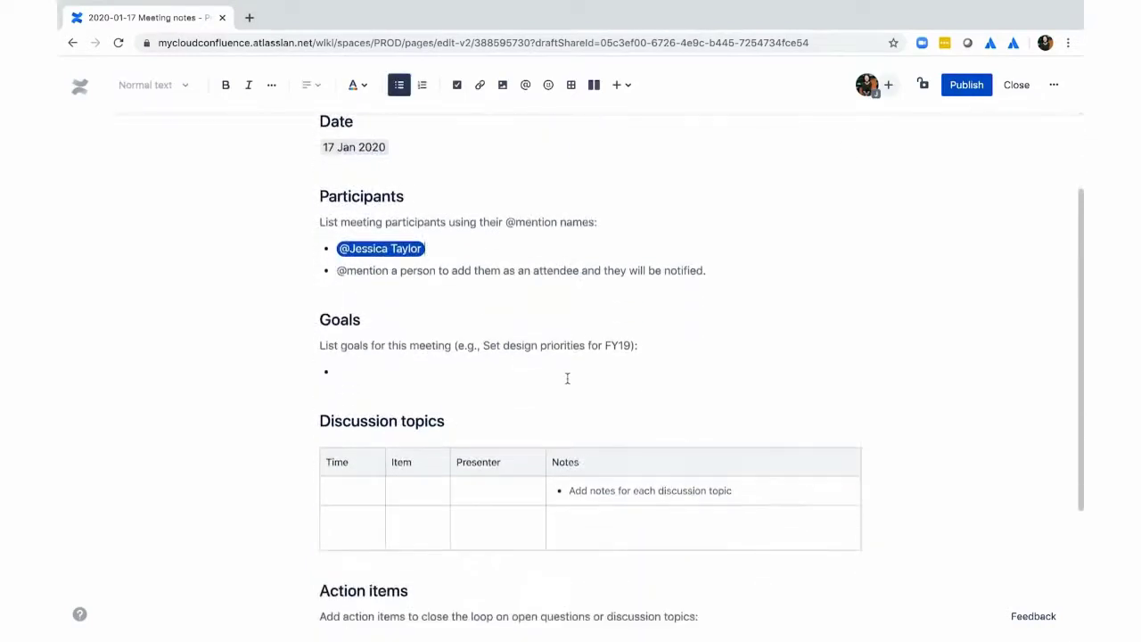
scroll(567, 379, "down", 3)
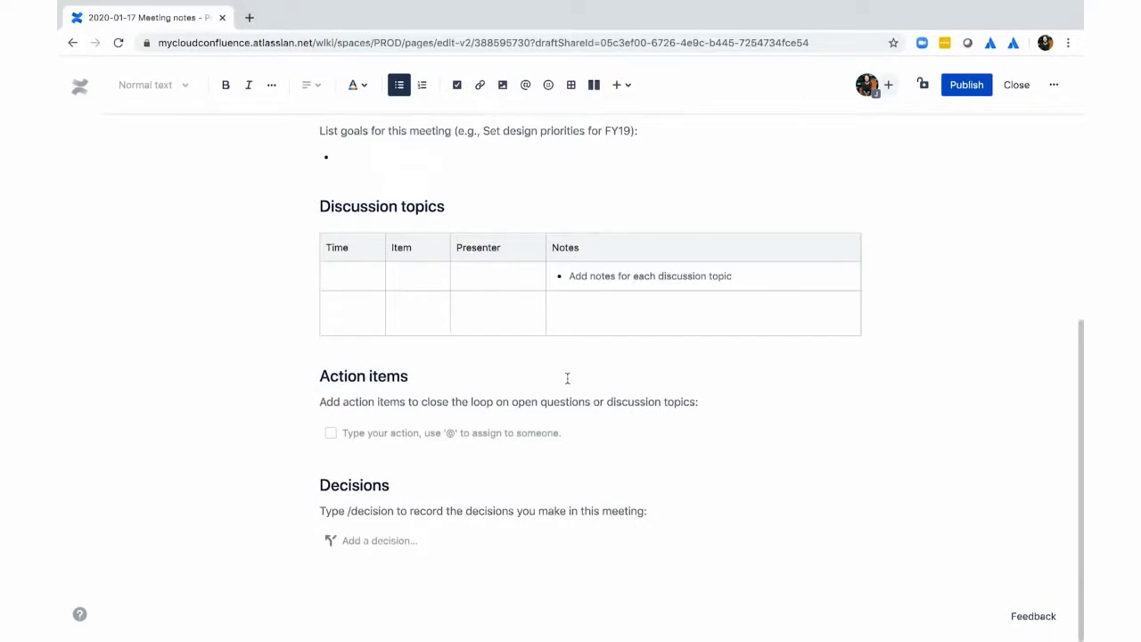
scroll(567, 379, "up", 5)
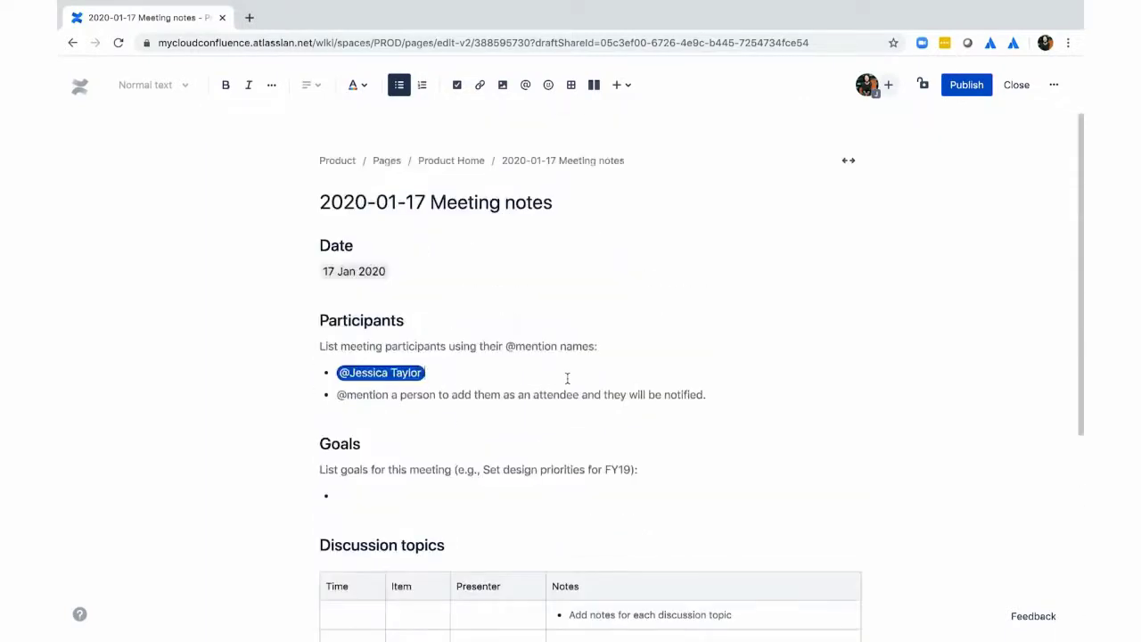
- Leave the meeting notes draft and create a blank page in the Product space titled "Project plan"
left_click(89, 91)
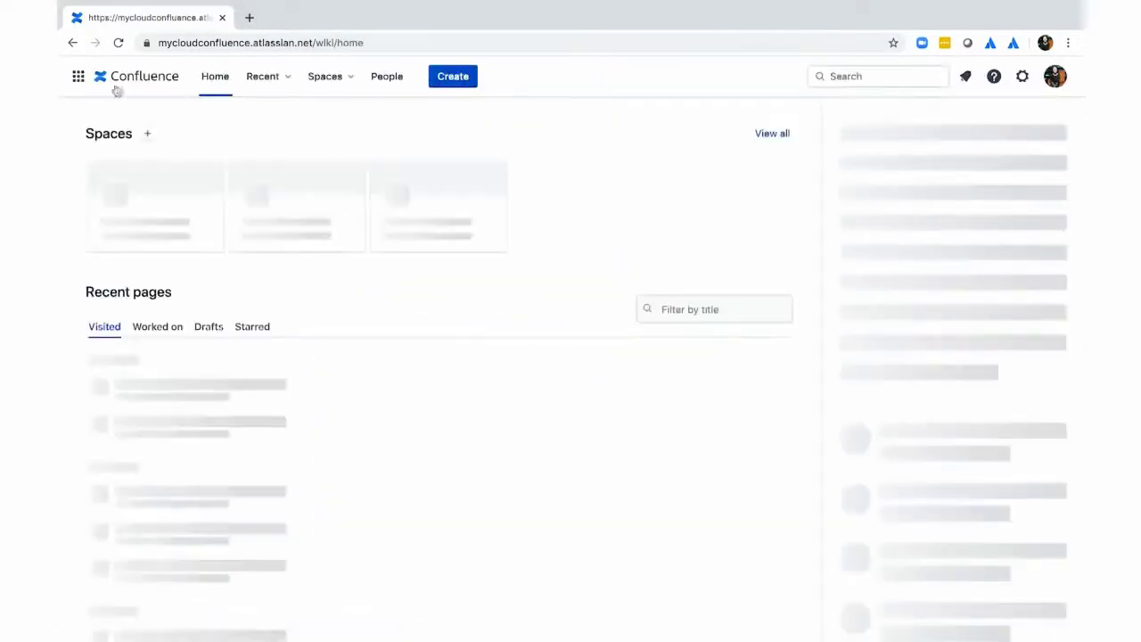
left_click(459, 82)
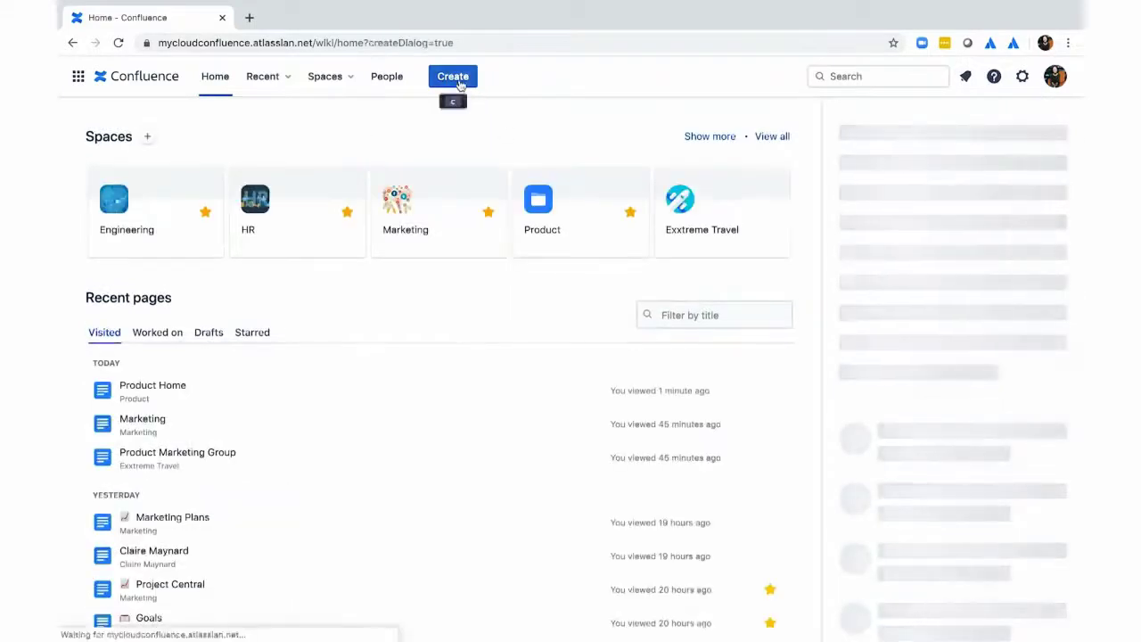
left_click(810, 521)
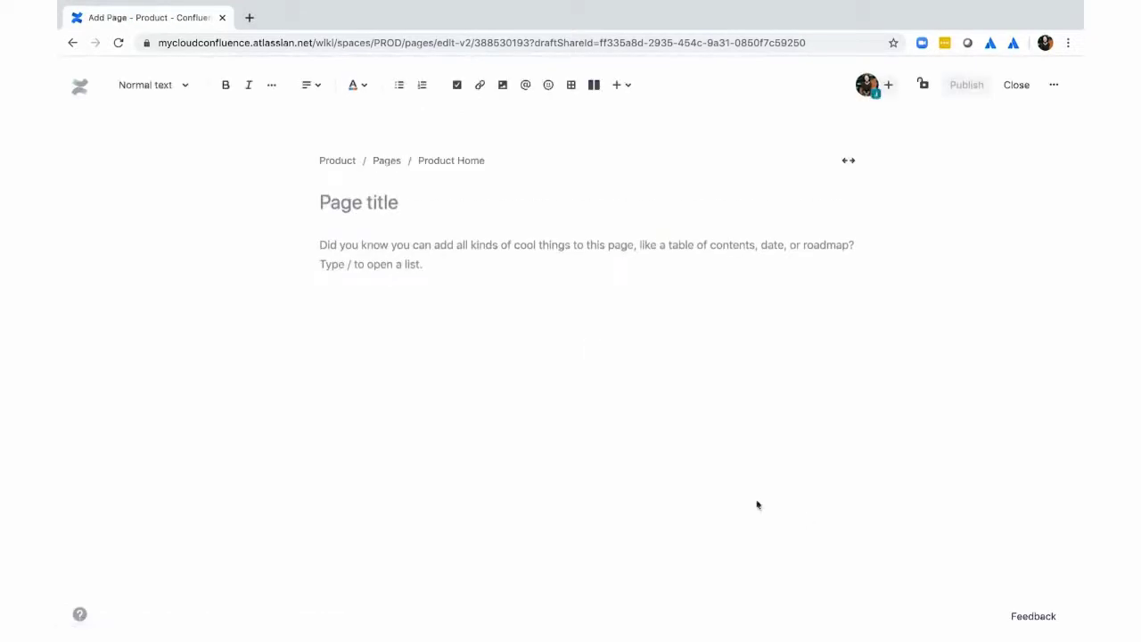
left_click(438, 201)
type("Project plan")
key("Return")
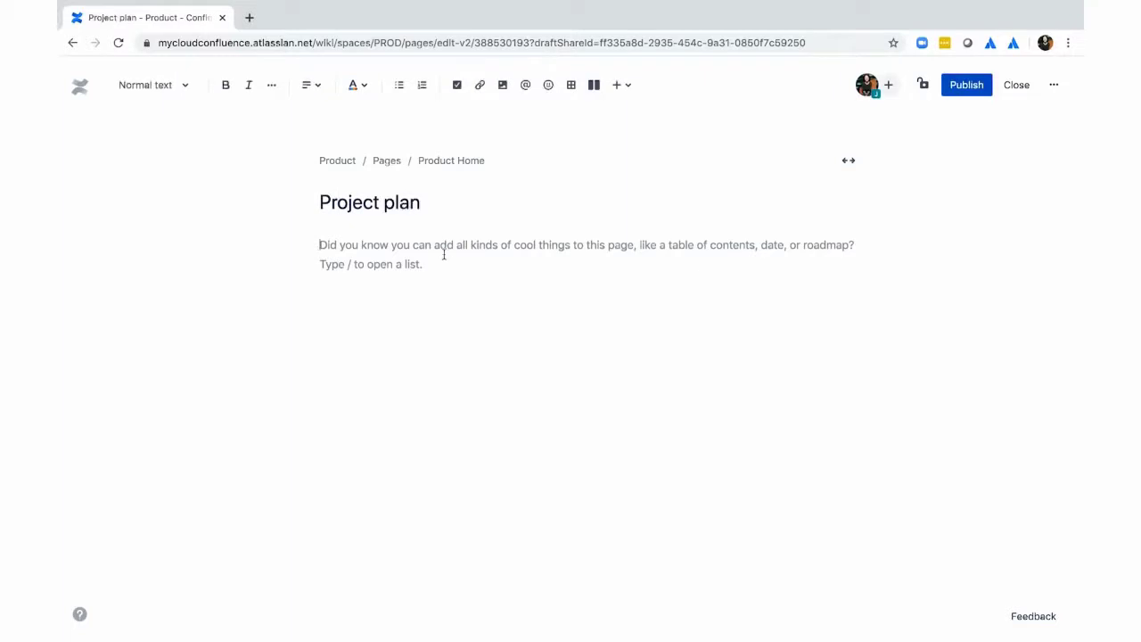
- Add the line "Heading" to the page body and format it as Heading 1
type("Heading")
left_click_drag(403, 250, 276, 253)
left_click(150, 105)
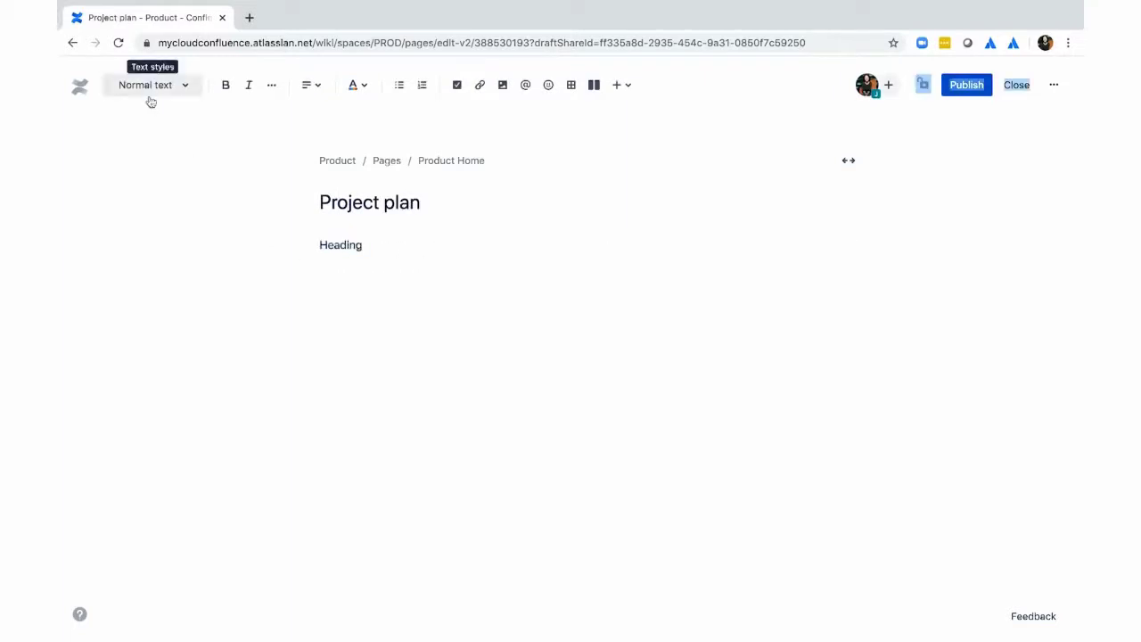
left_click_drag(158, 94, 363, 263)
left_click(357, 247)
double_click(352, 247)
left_click(164, 87)
left_click(188, 150)
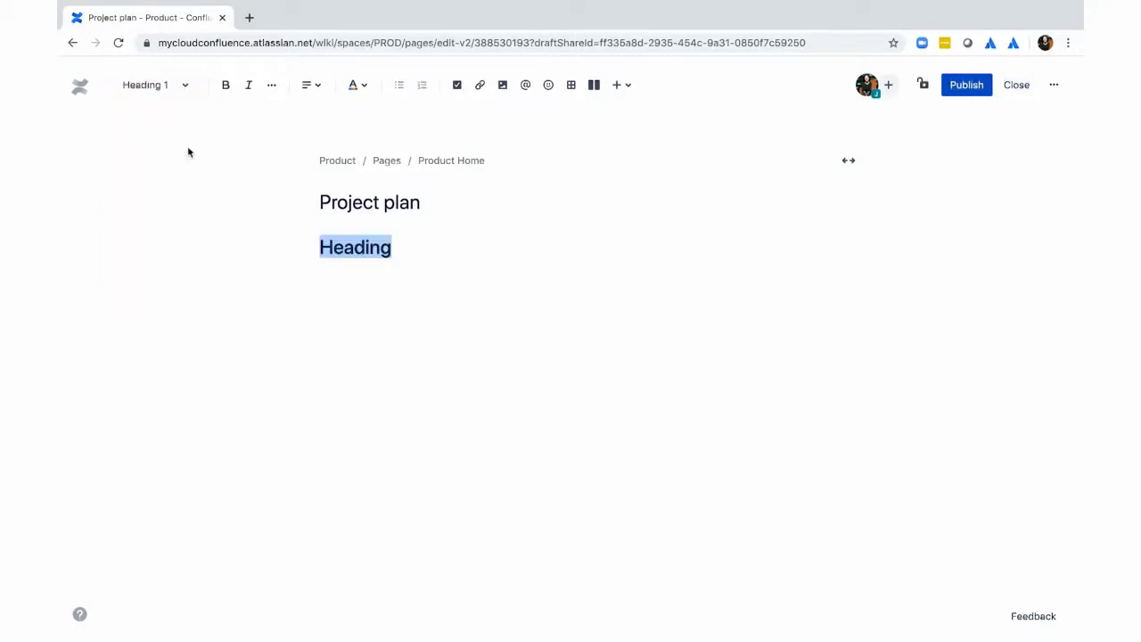
- Browse the insertable elements below the heading, then insert a two-column layout there and widen it
key("Down")
key("Up")
key("Down")
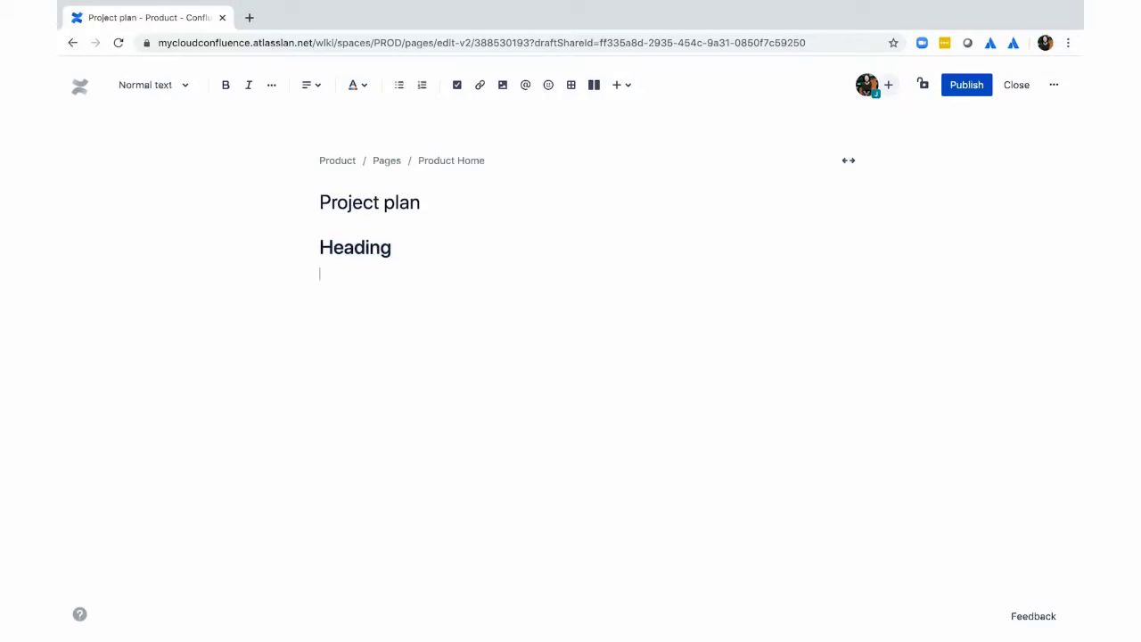
type("/lay")
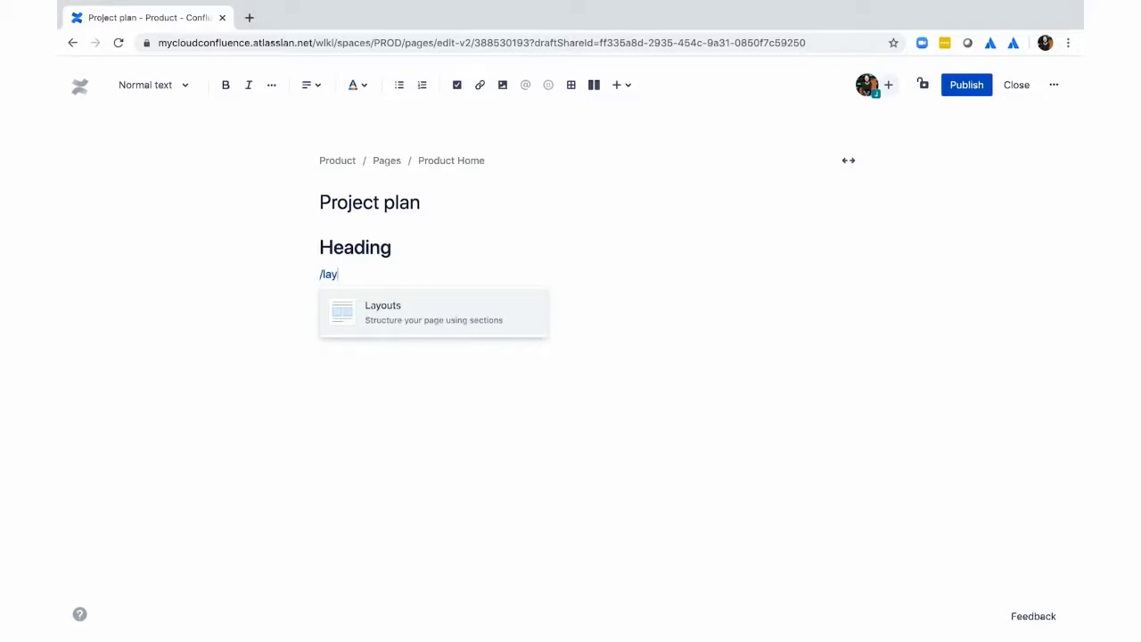
key("BackSpace")
key("BackSpace")
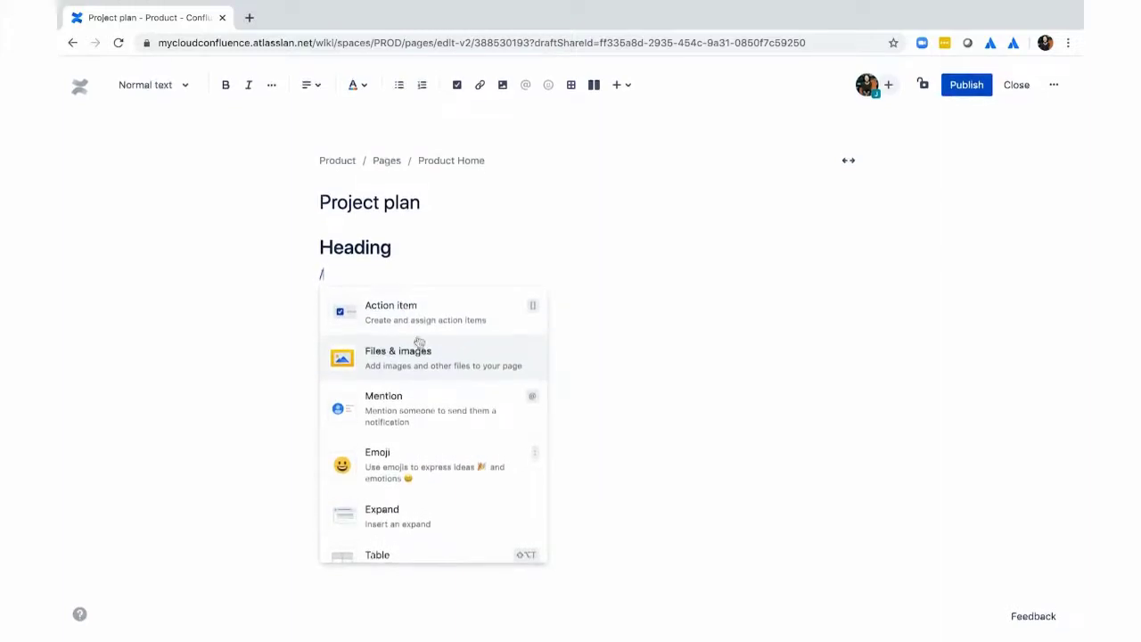
scroll(410, 399, "down", 5)
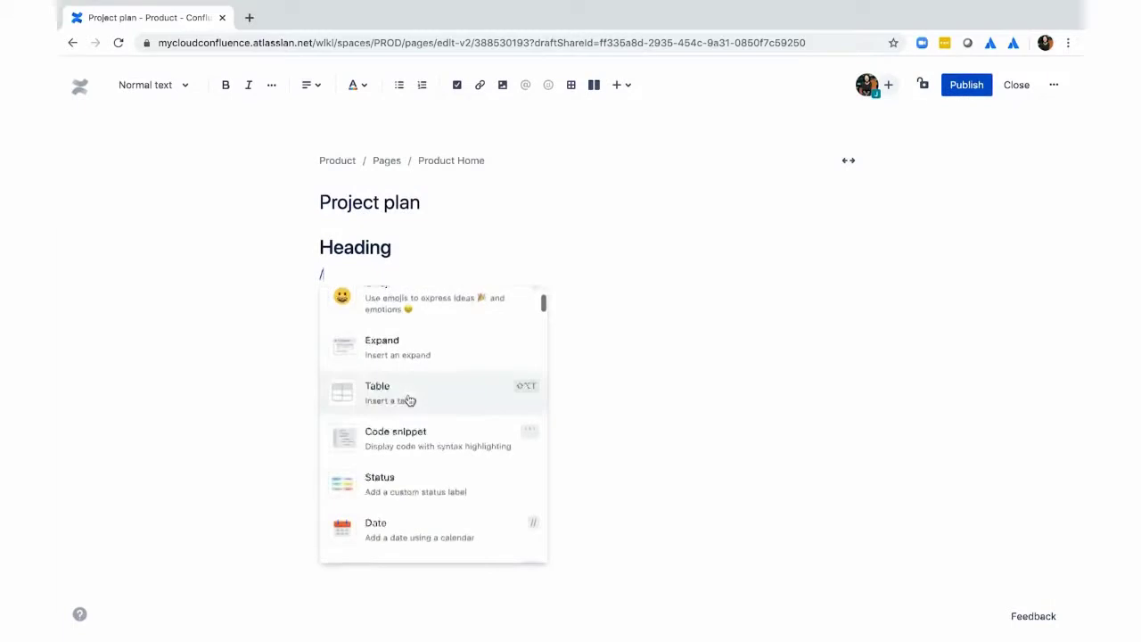
scroll(409, 400, "down", 1)
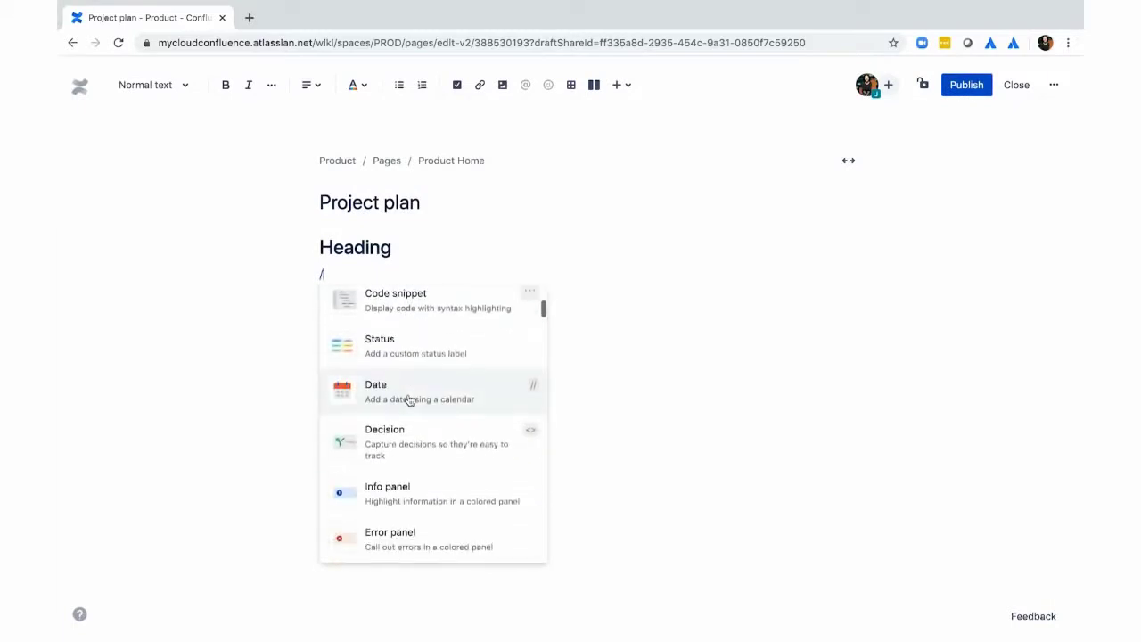
type("layou")
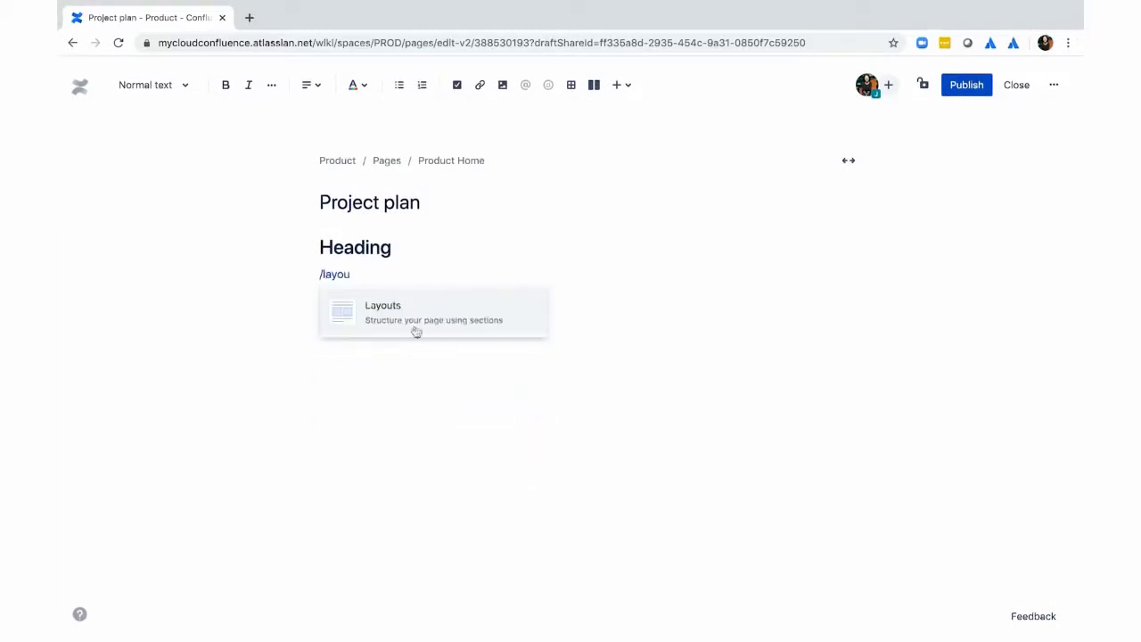
left_click(417, 331)
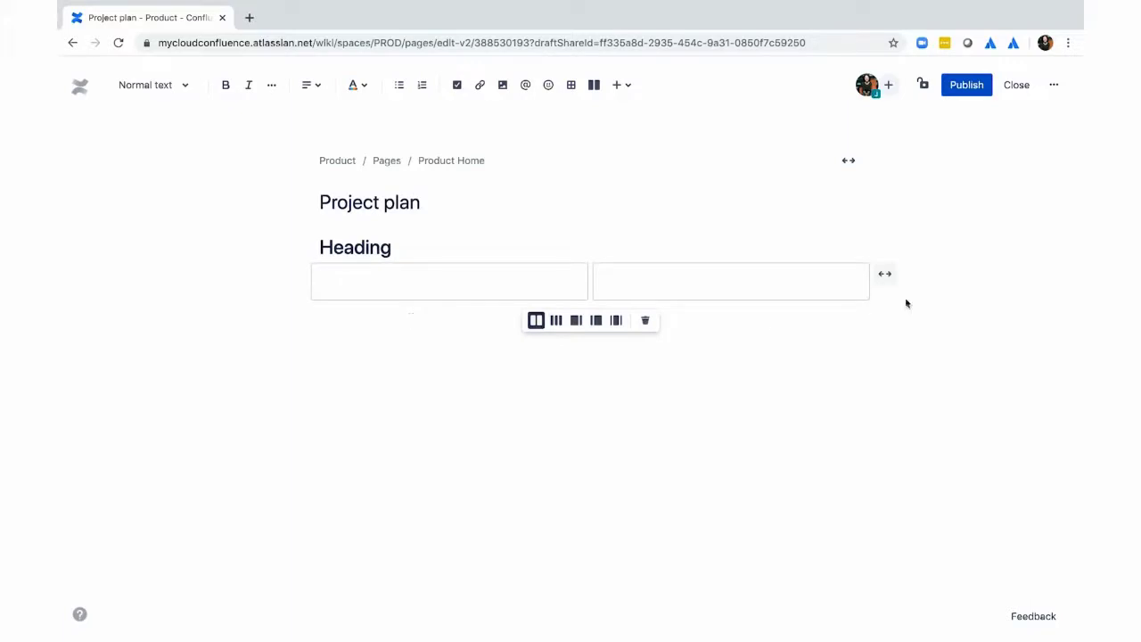
left_click(886, 275)
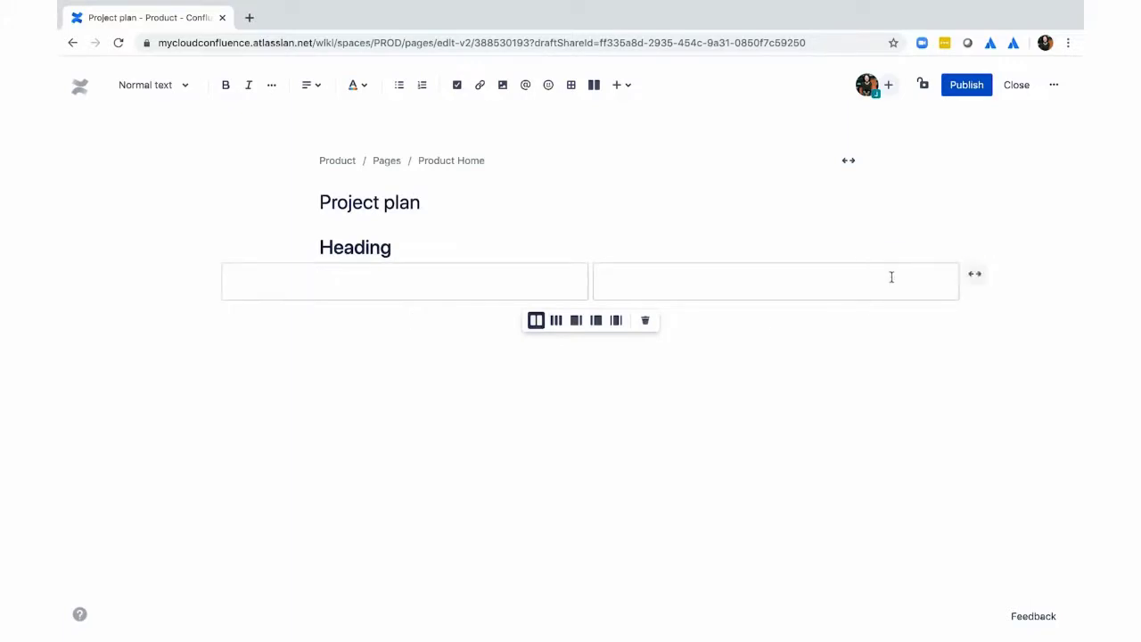
- Insert a table in the layout's first column and reduce it to two columns
type("/table")
left_click(383, 327)
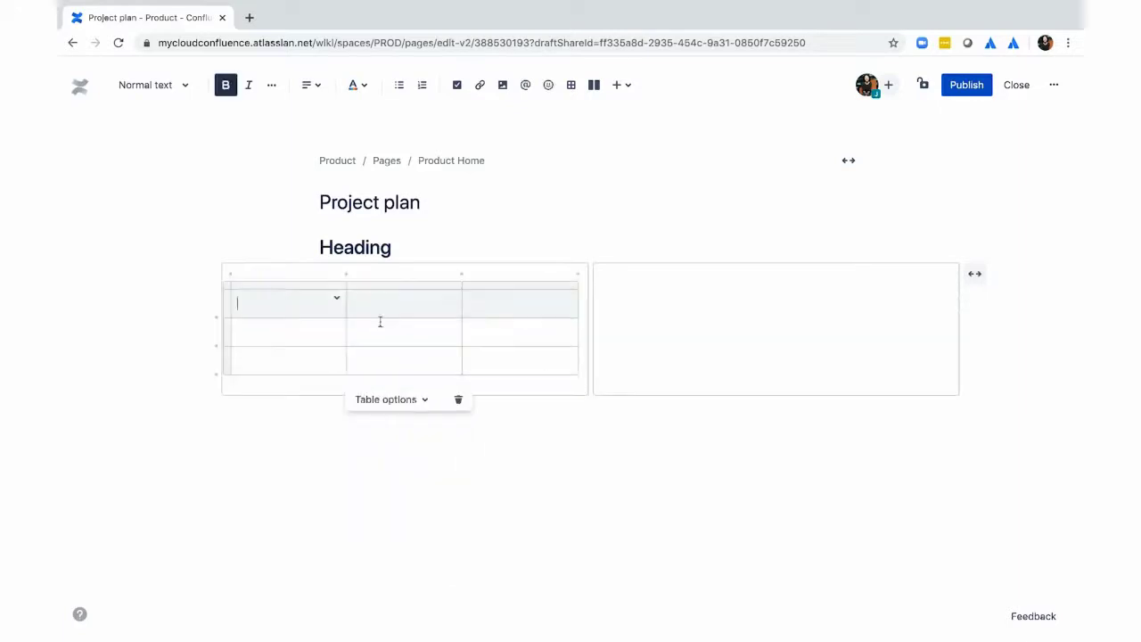
left_click(520, 283)
left_click(521, 273)
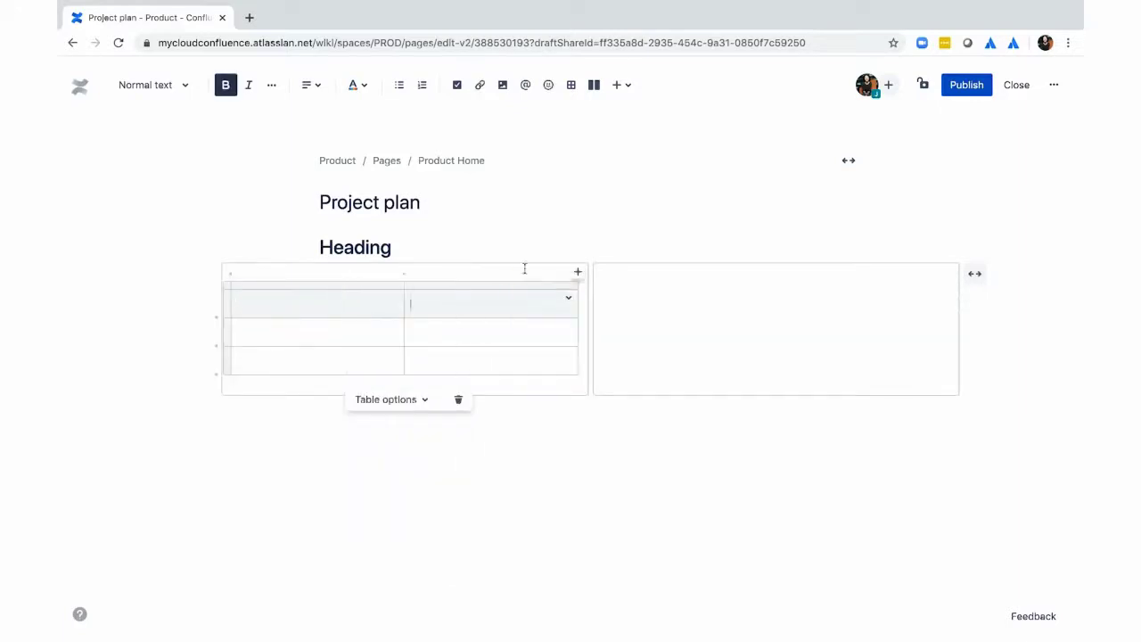
- Replace the table's header row with a header column and enter "Status" in the first cell
left_click(357, 294)
left_click(383, 400)
left_click(384, 450)
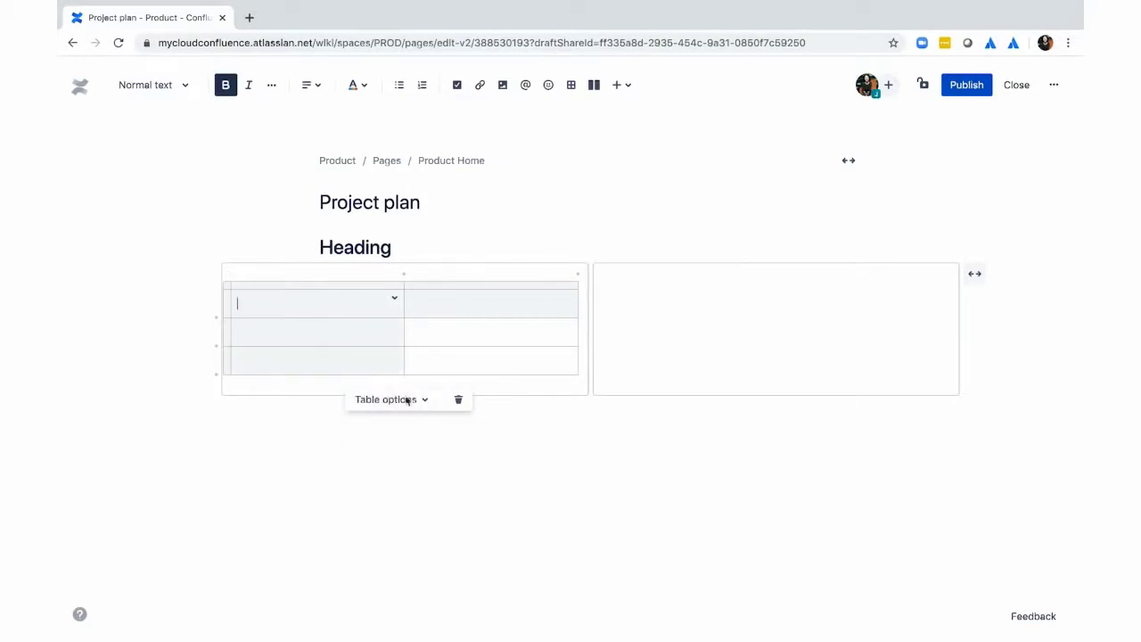
left_click(406, 401)
left_click(406, 429)
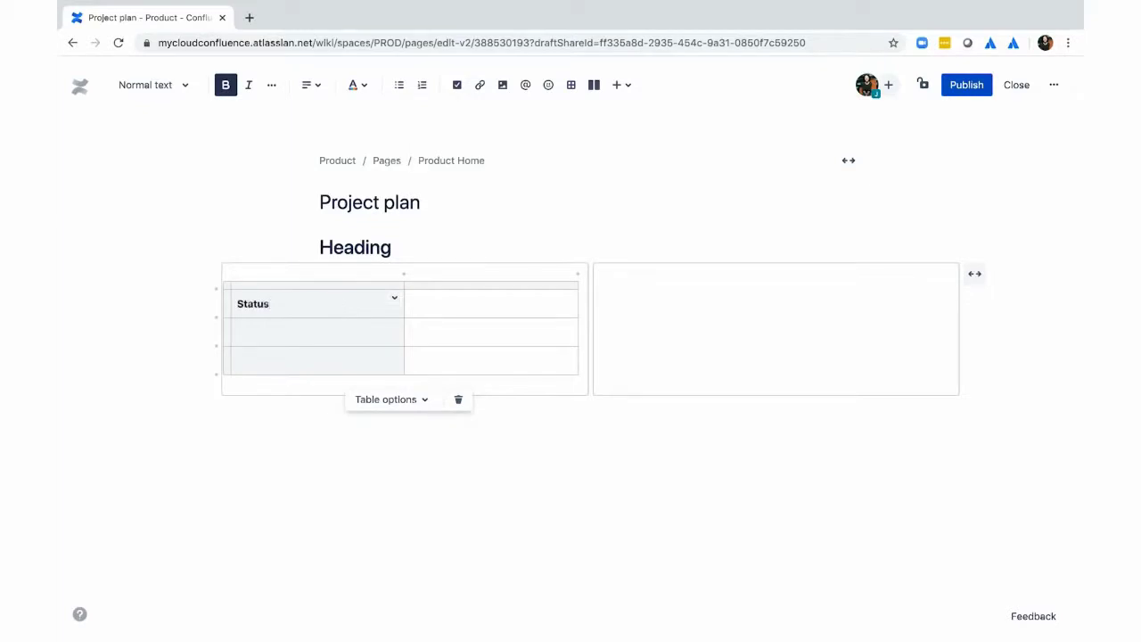
- Add a yellow status label reading "IN PROGRESS" beside the Status cell
left_click(460, 312)
type("/sta")
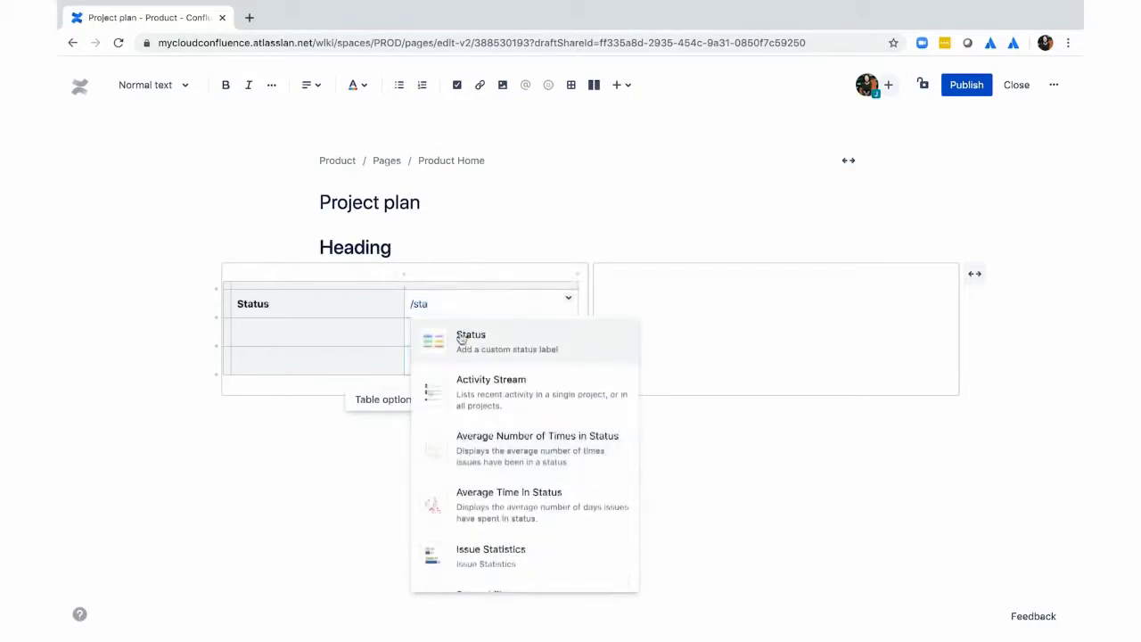
left_click(461, 339)
type("IN PROGRESS")
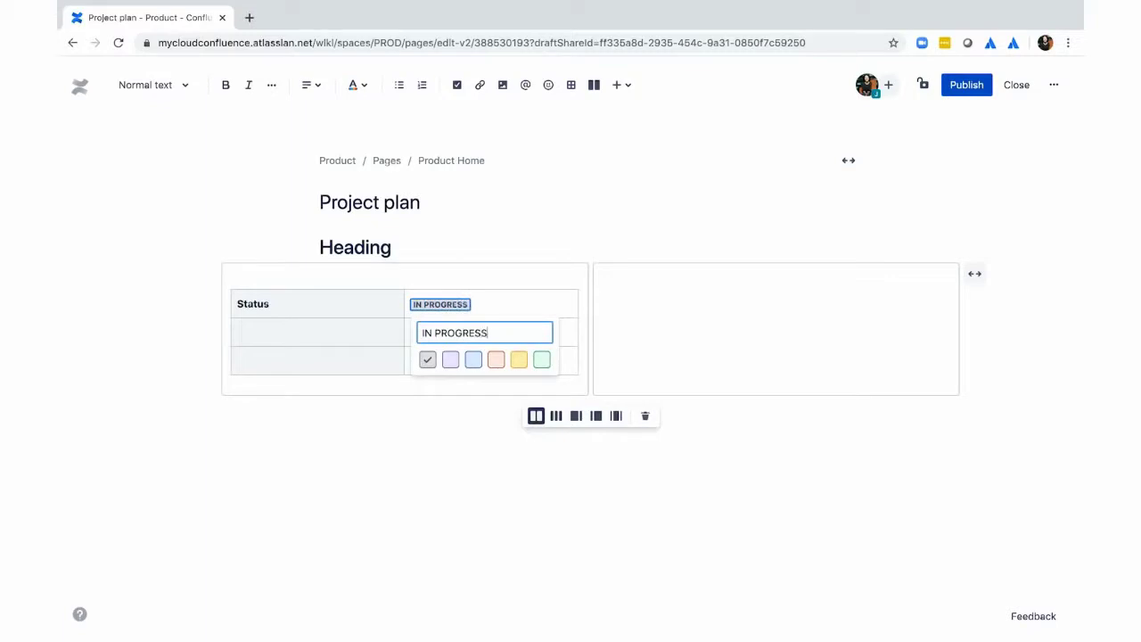
left_click(517, 362)
key("Escape")
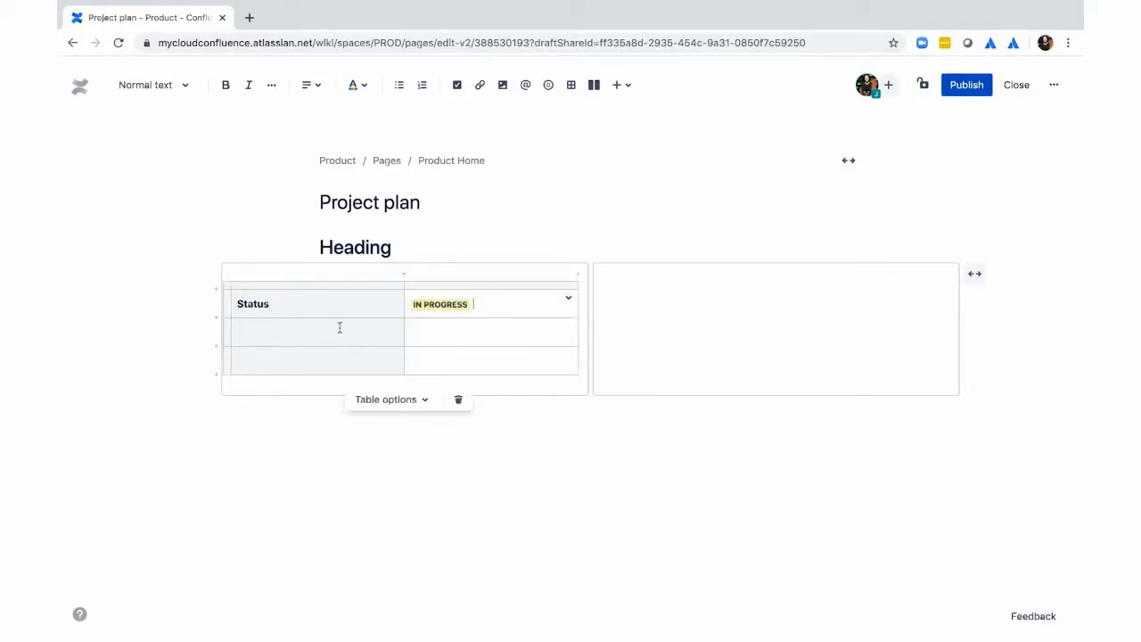
- Label the second table row "Team" and mention two team members on separate lines in its value cell
left_click(339, 328)
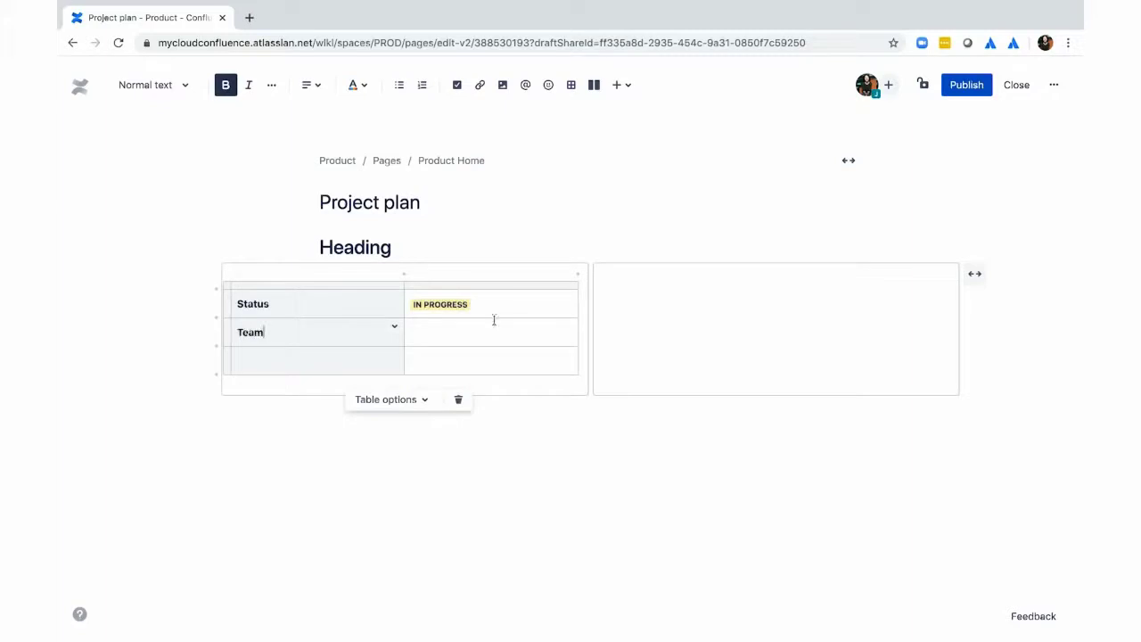
key("Tab")
type("@ala")
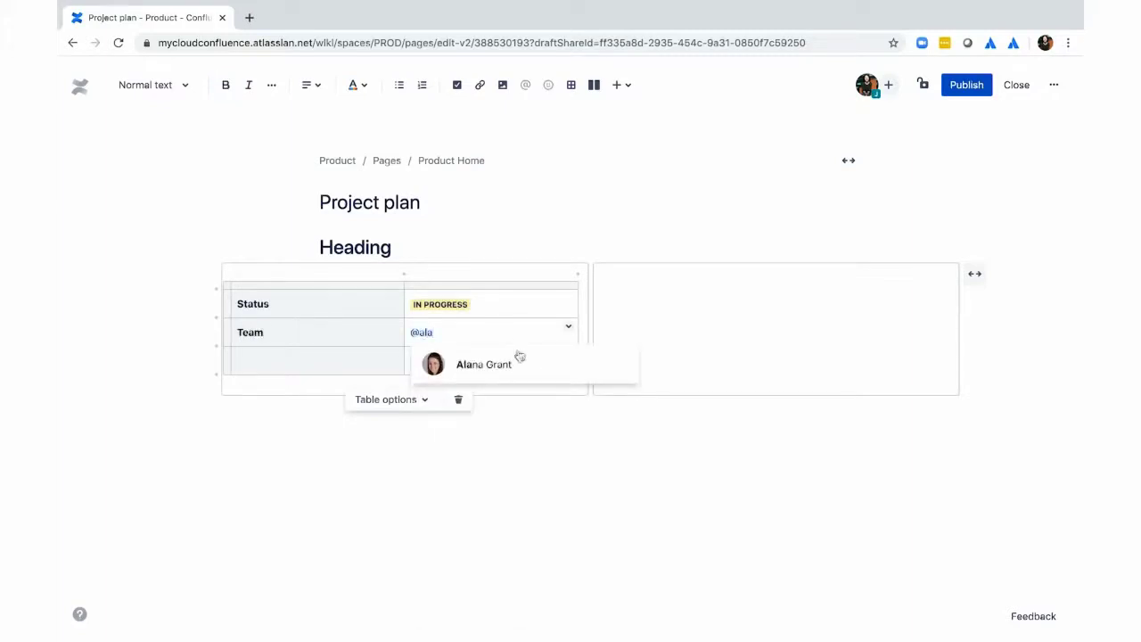
left_click(520, 357)
key("Return")
type("@ma")
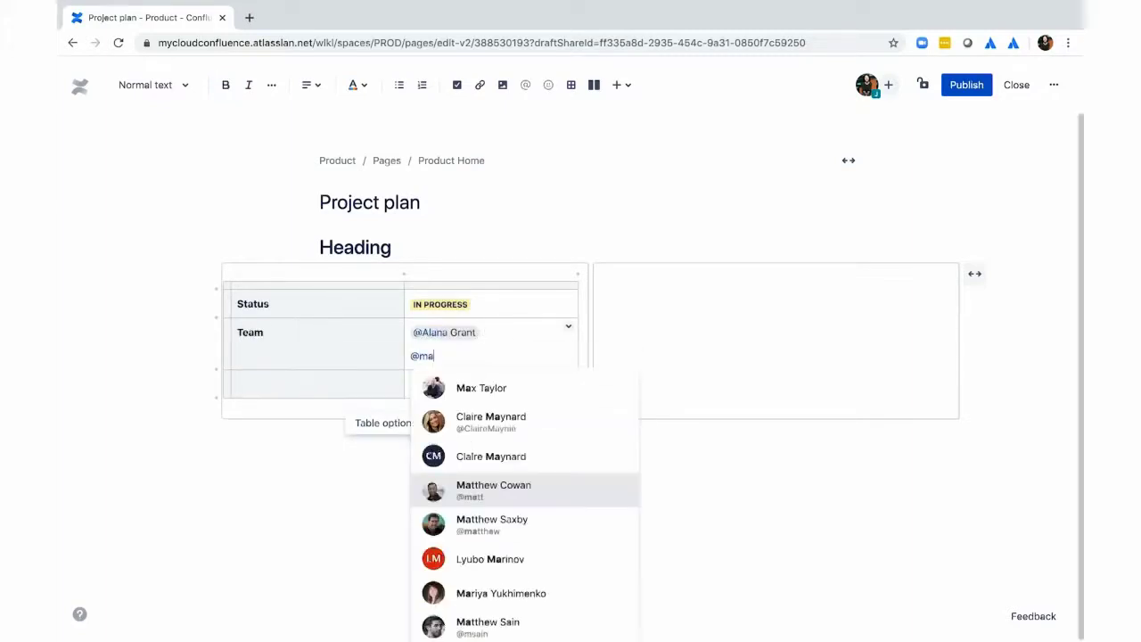
left_click(540, 377)
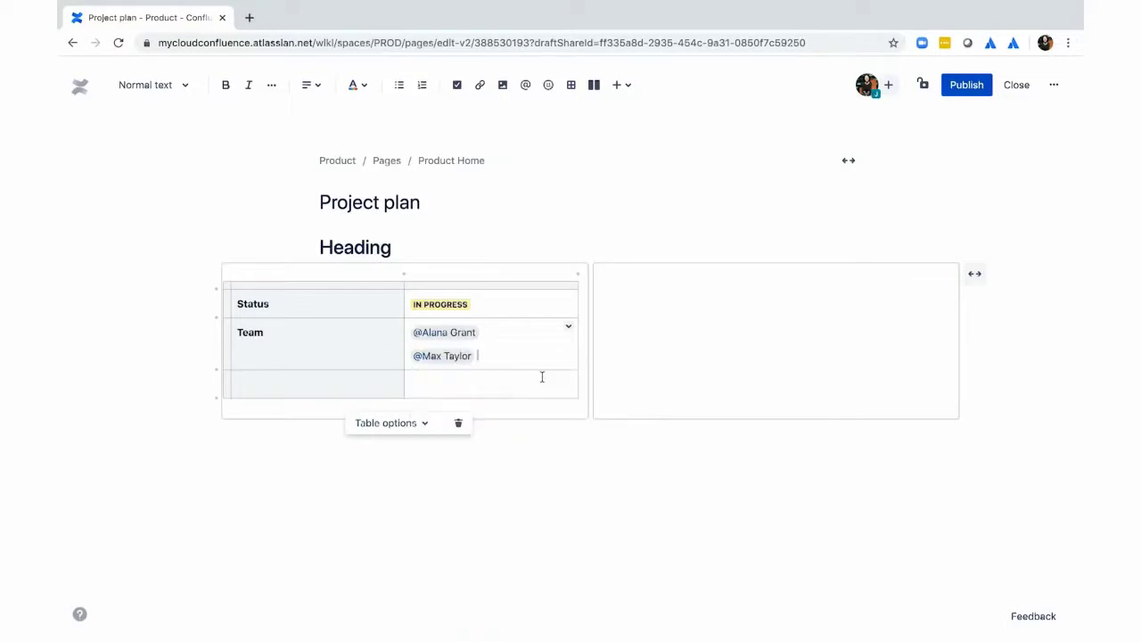
- Label the third table row "Jira" and insert the Jira issue ART-1 in its value cell
left_click(331, 390)
left_click(416, 383)
type("/jira")
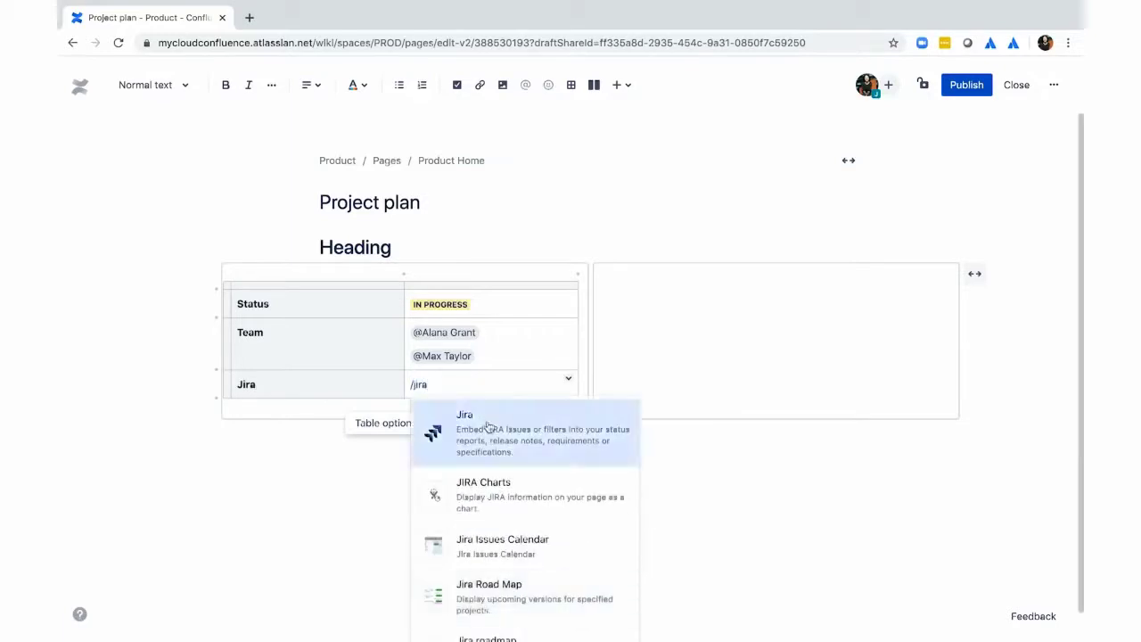
left_click(488, 426)
type("art-1")
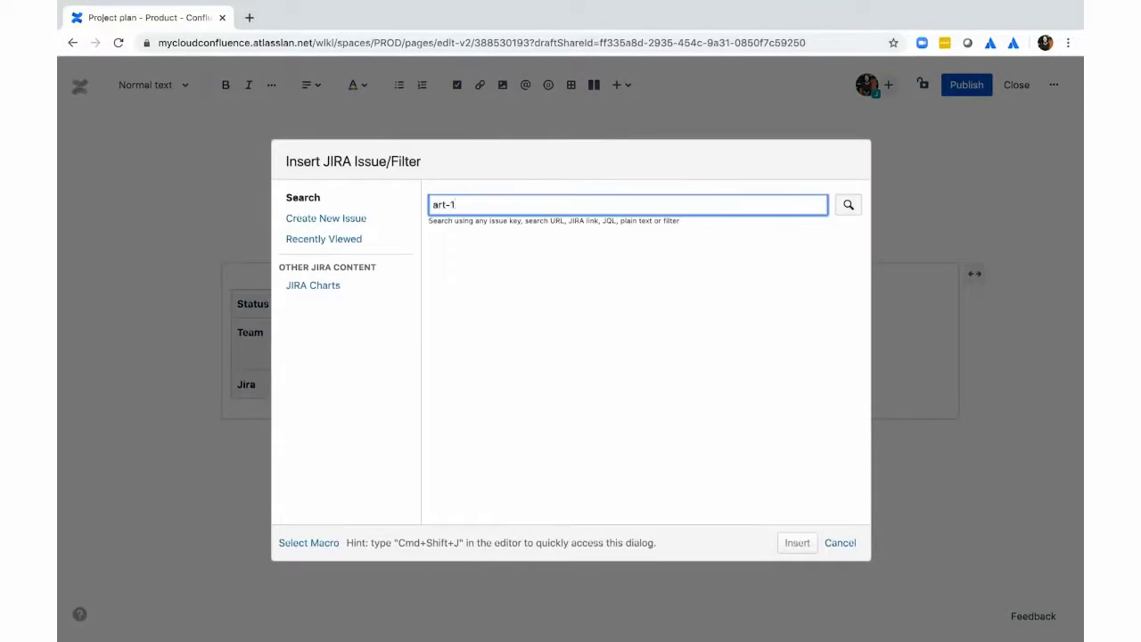
key("Return")
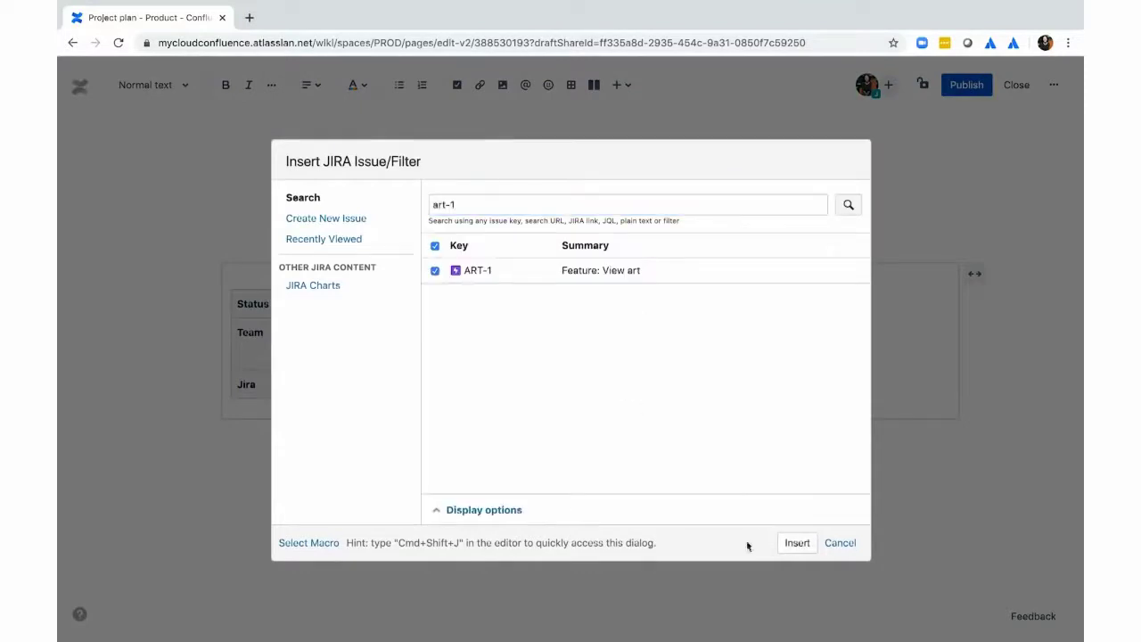
left_click(795, 546)
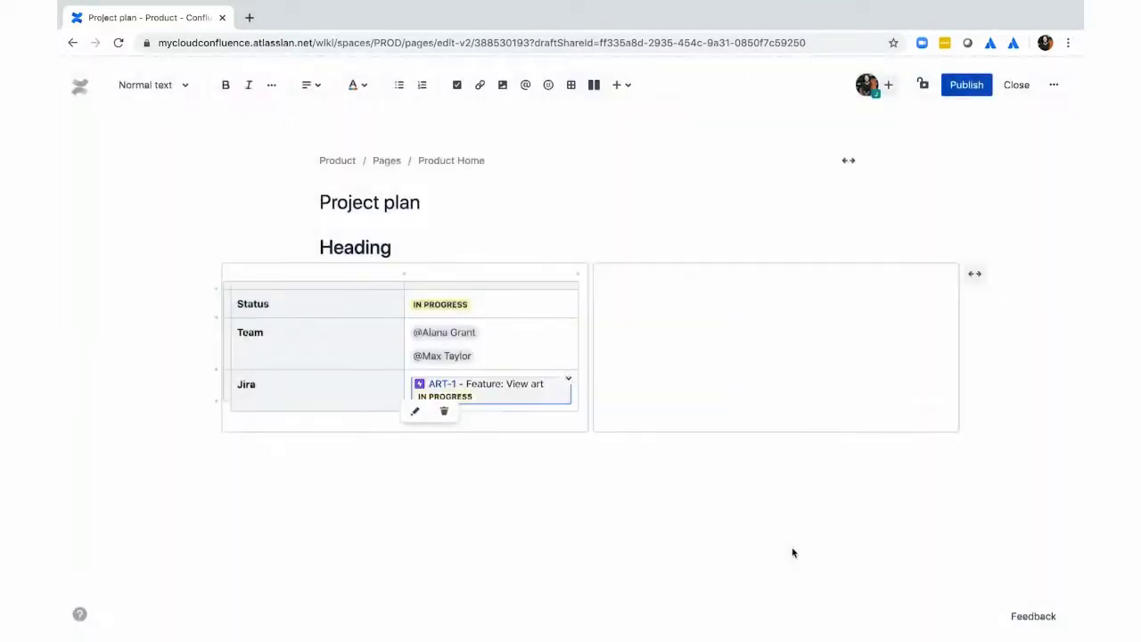
- Add a grinning face emoji after the second team member's mention and close the Project plan draft
left_click(724, 386)
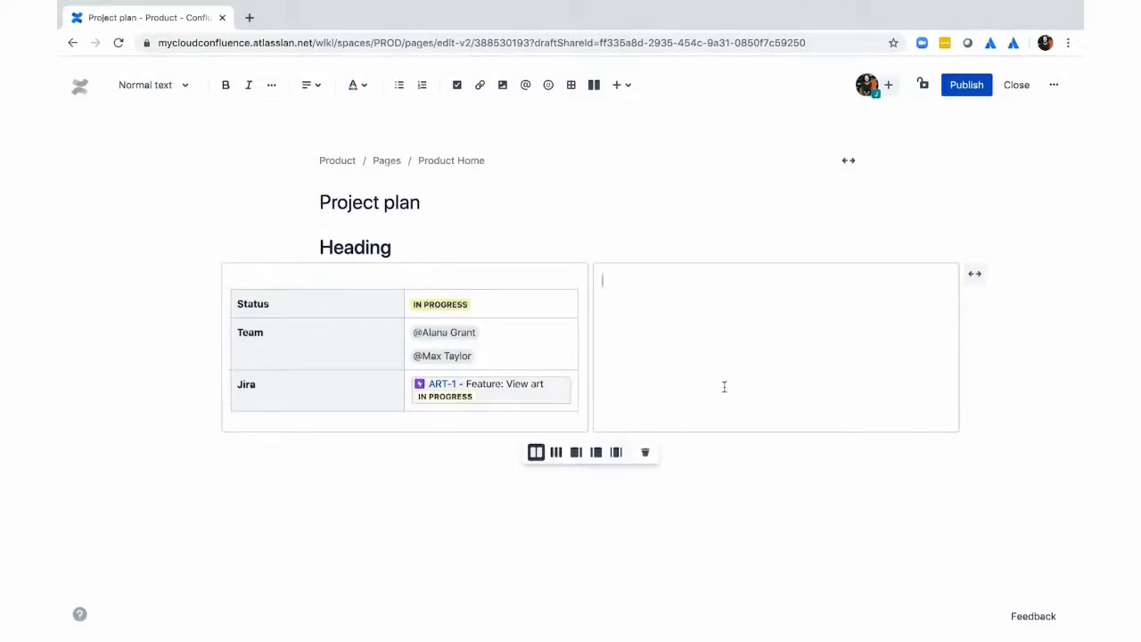
left_click(313, 385)
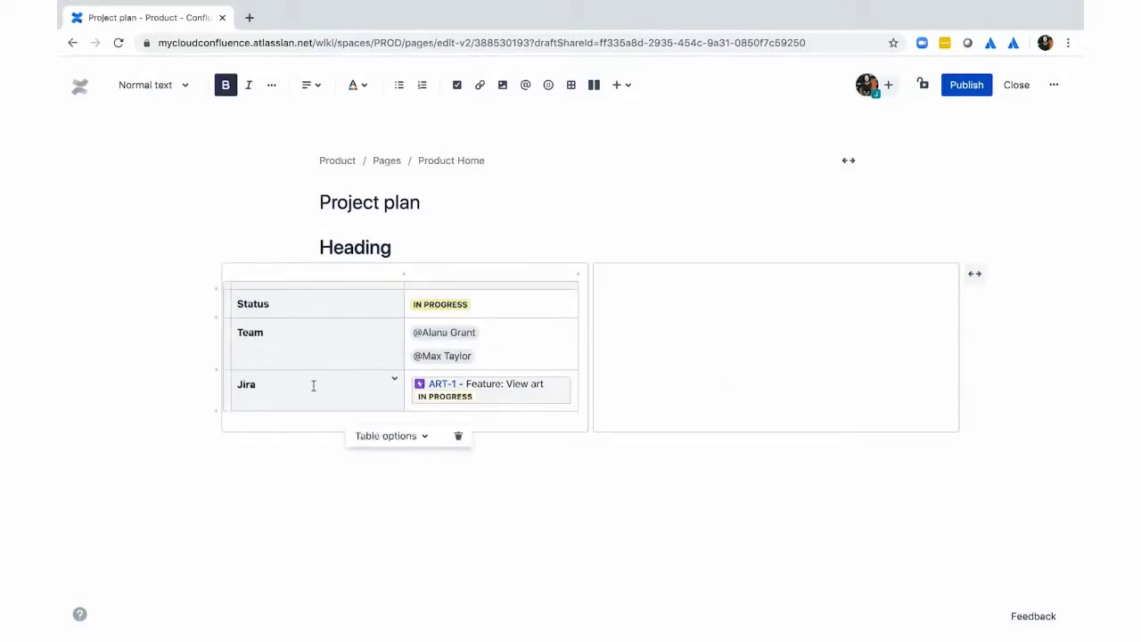
left_click(509, 358)
type(":")
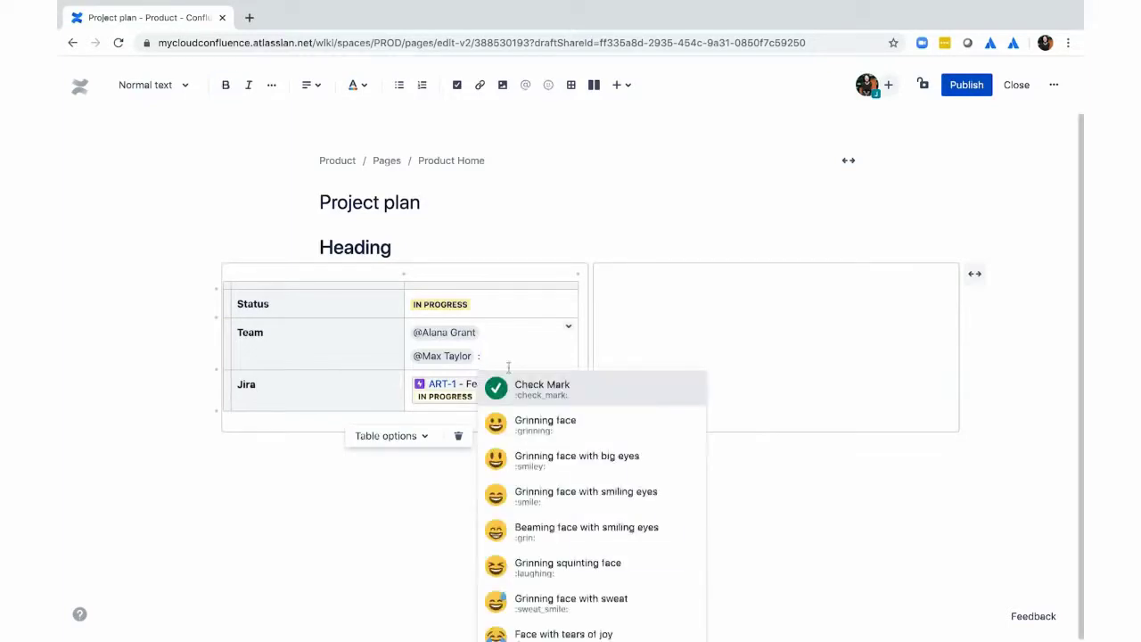
left_click(520, 429)
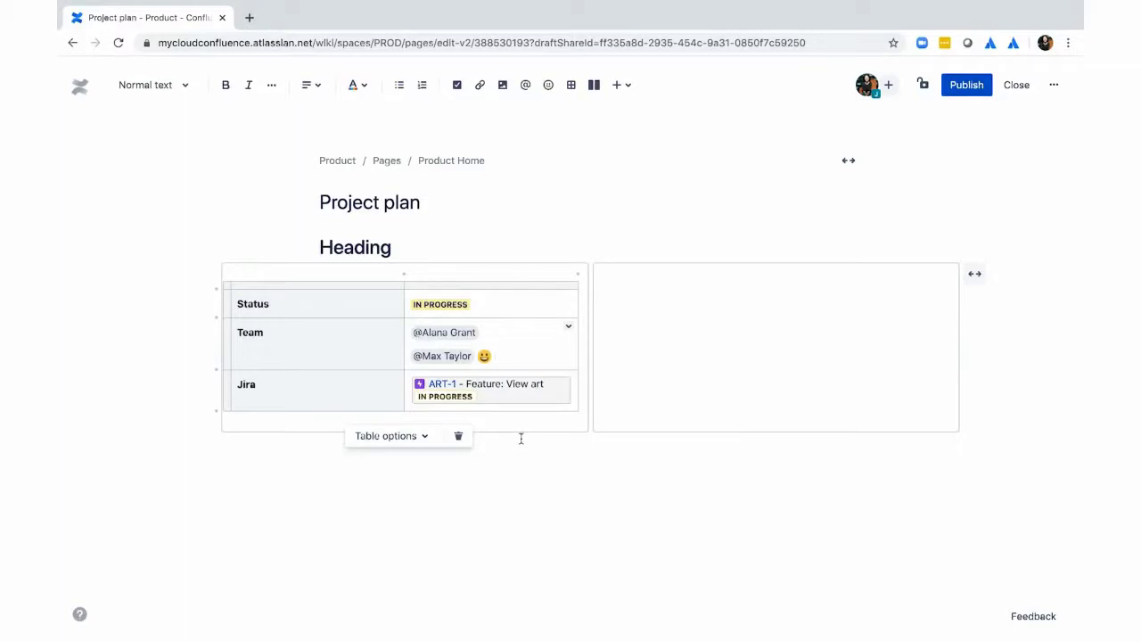
left_click(536, 471)
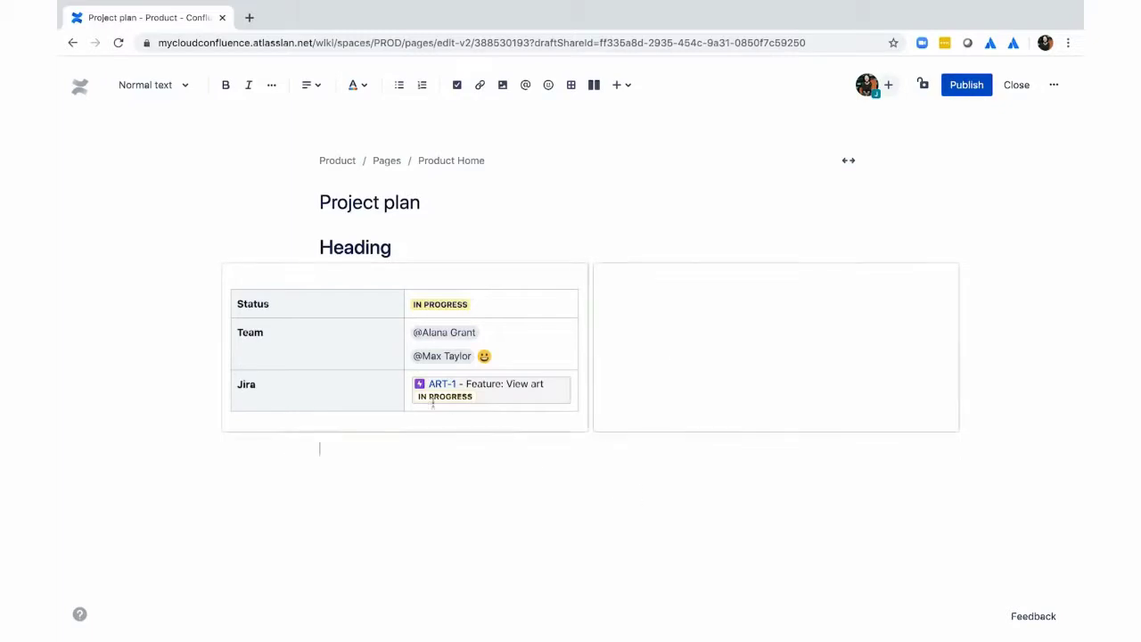
left_click(1016, 85)
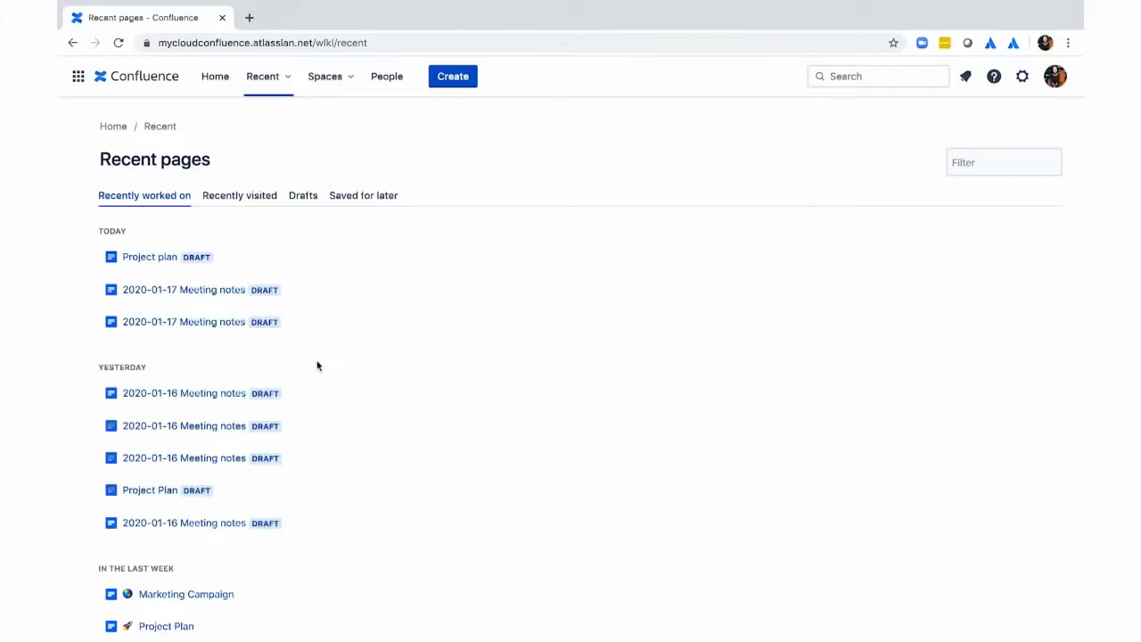
- Open the Project plan draft and set its restrictions to "Viewing and editing restricted"
left_click(162, 267)
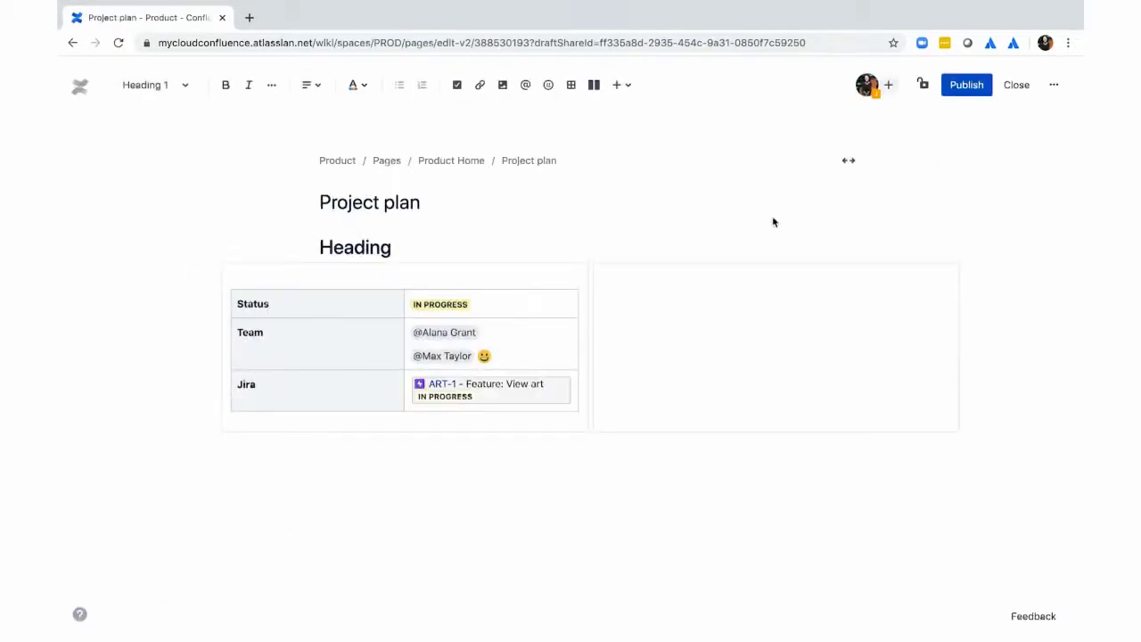
left_click(924, 89)
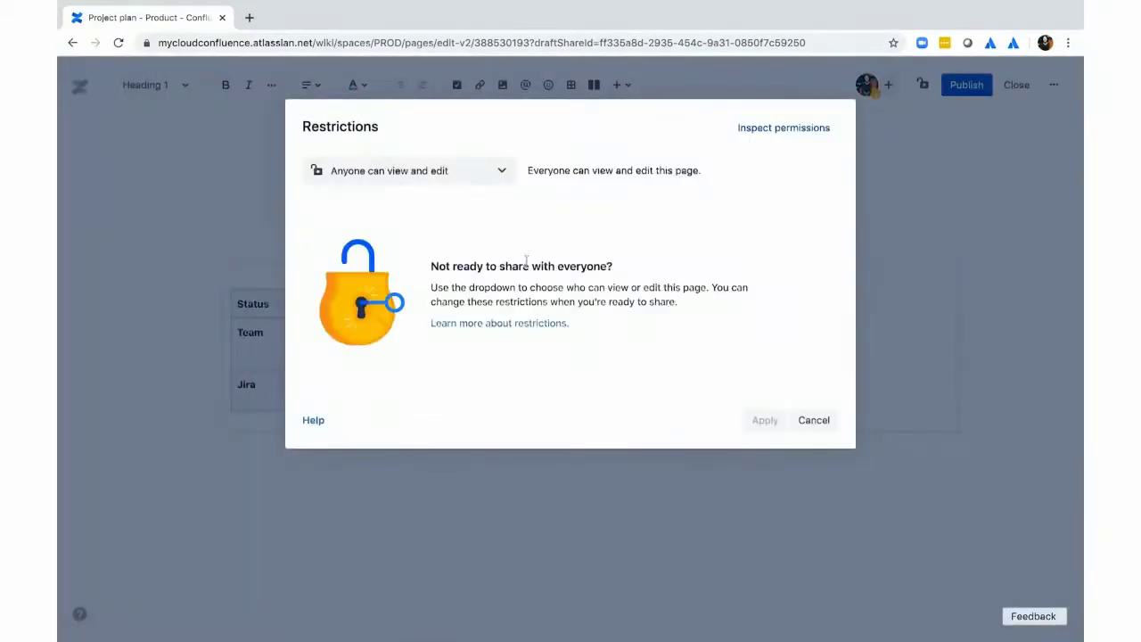
left_click(461, 179)
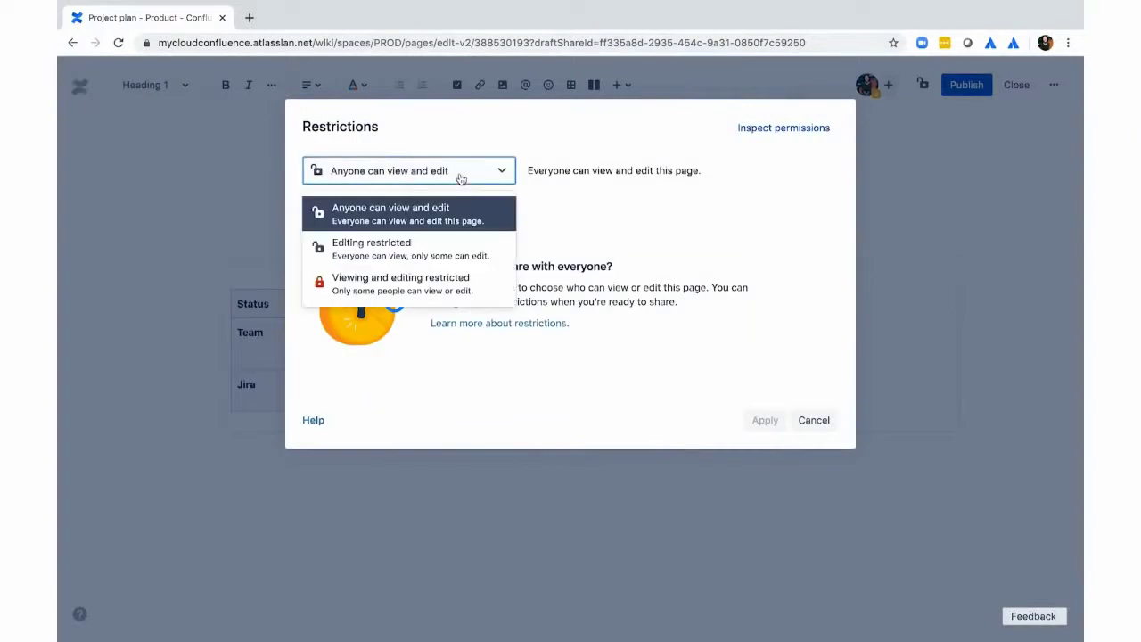
left_click(435, 281)
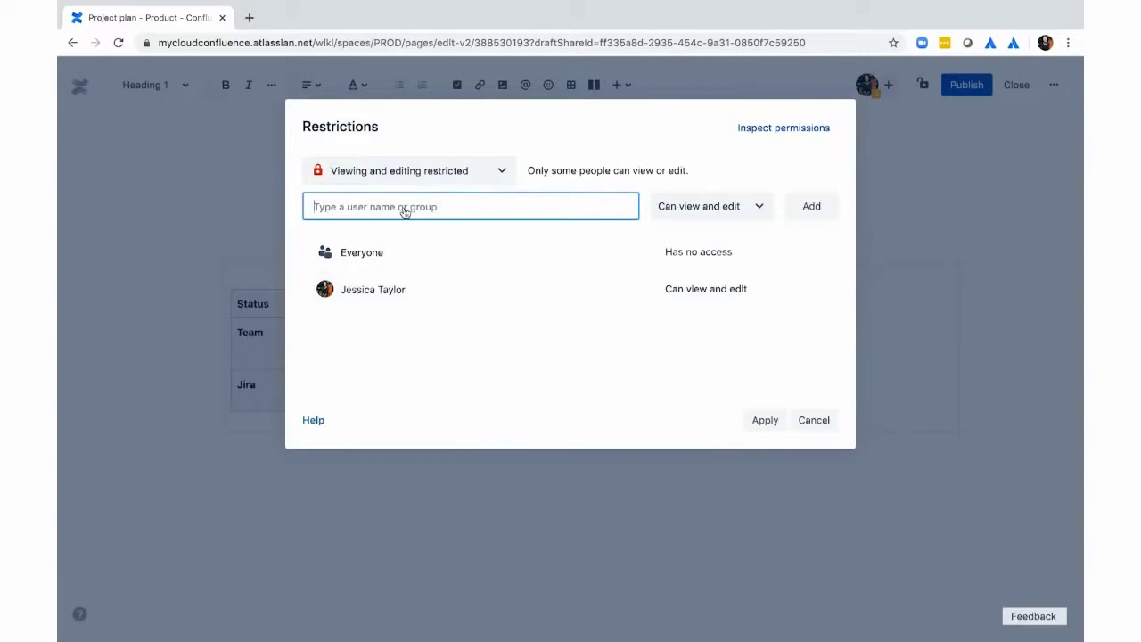
- Add a colleague to the page's restriction list with the "Can view and edit" permission
type("Clsh")
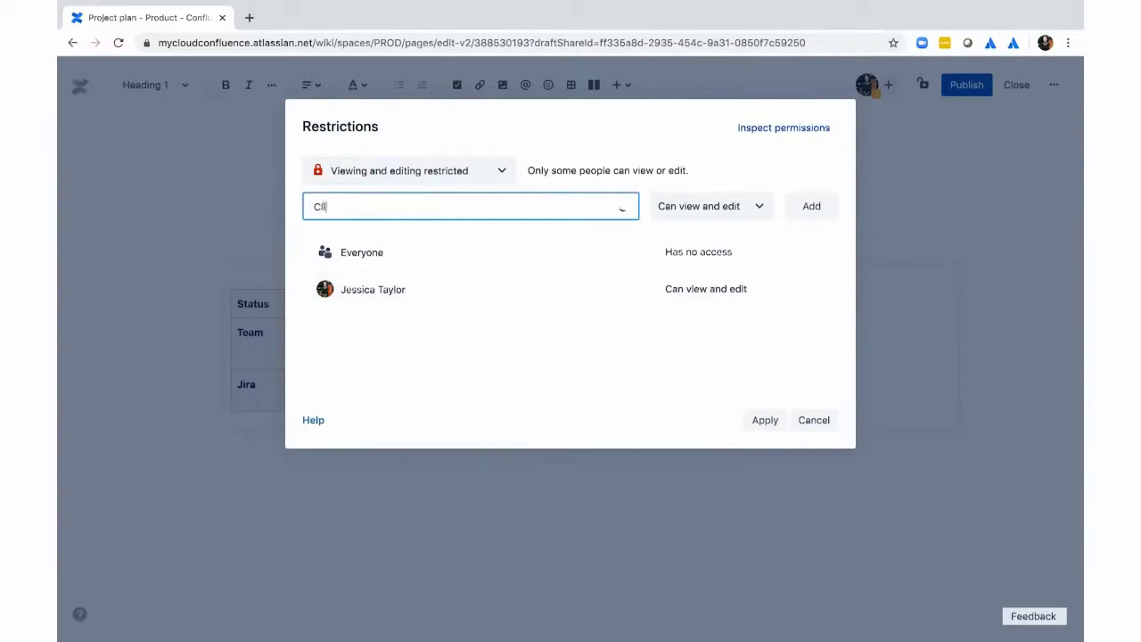
key("BackSpace")
key("BackSpace")
type("aire")
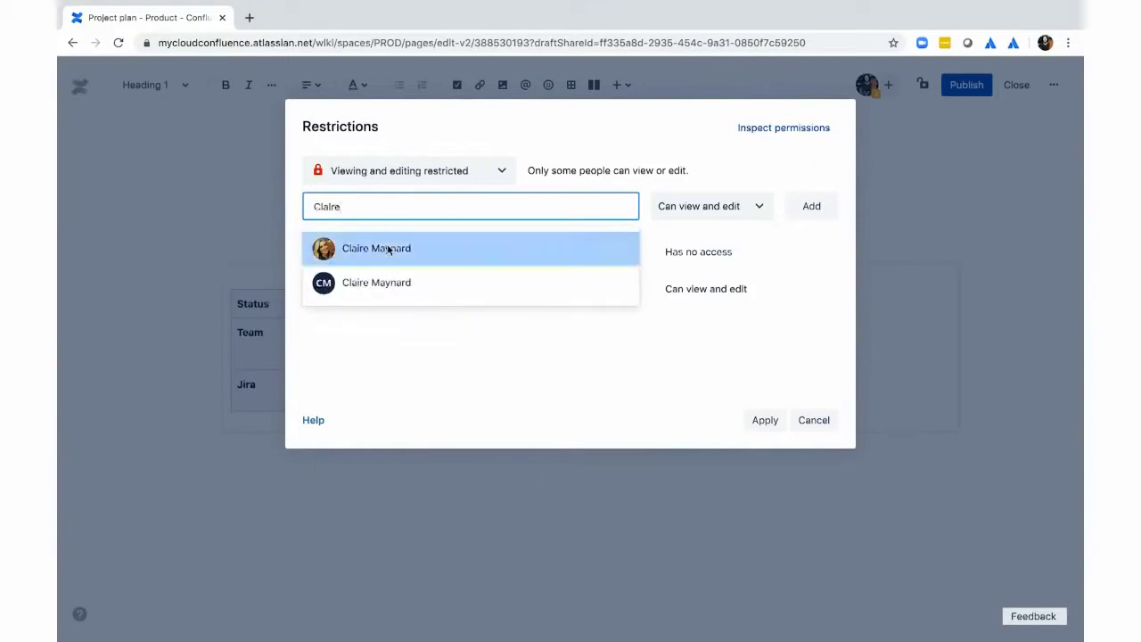
left_click(389, 250)
left_click(704, 205)
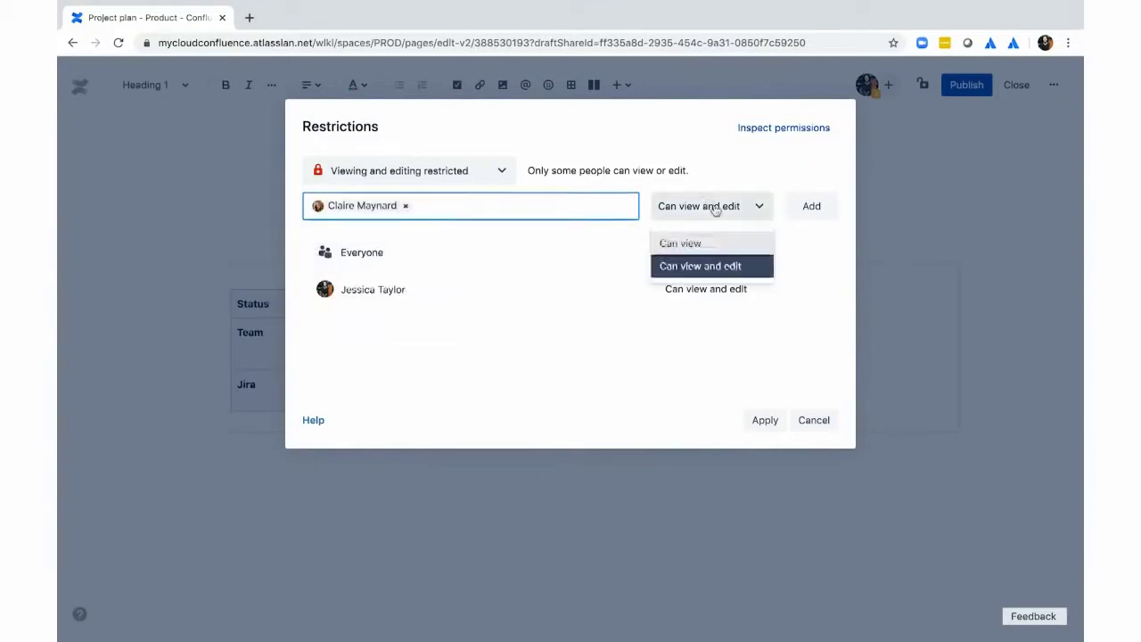
left_click(716, 208)
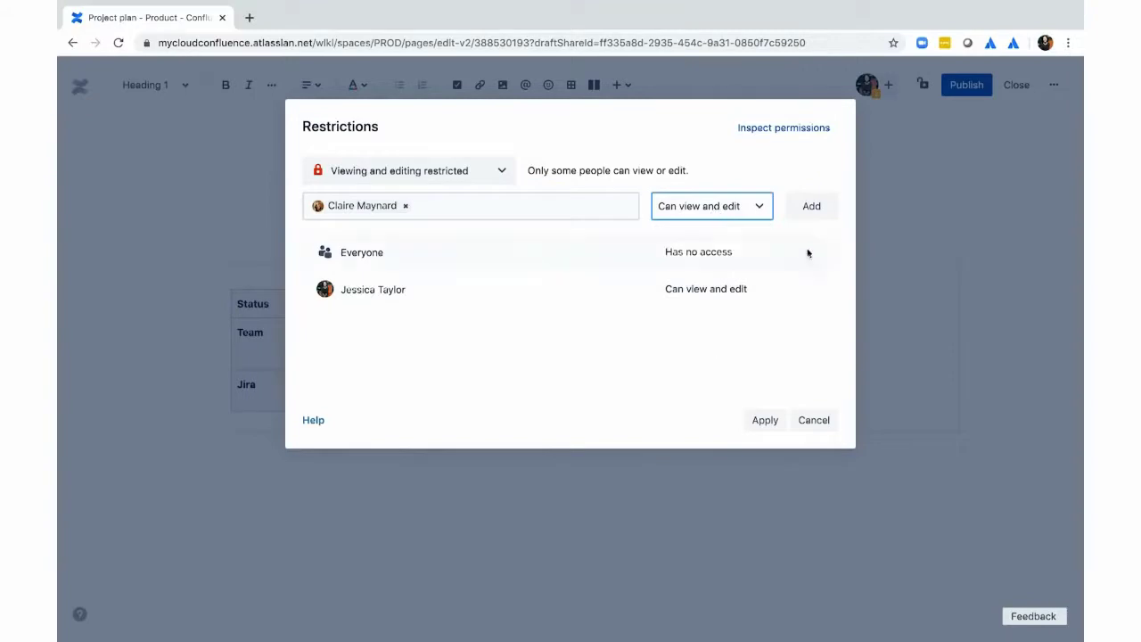
left_click(811, 207)
- Apply the restrictions and publish the Project plan page
left_click(764, 419)
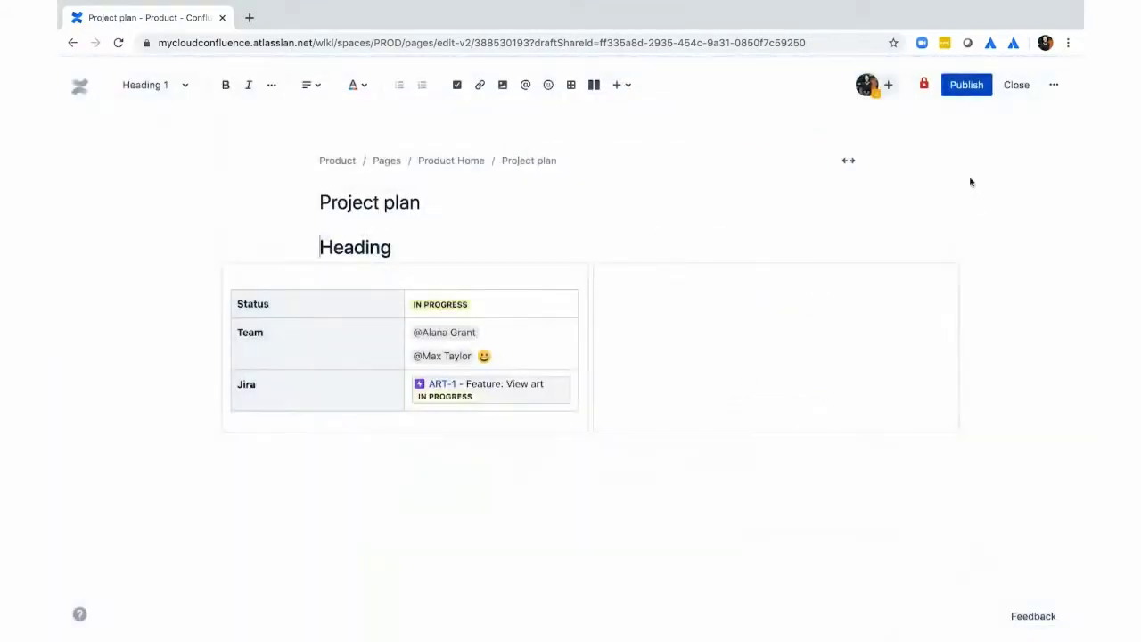
left_click(964, 88)
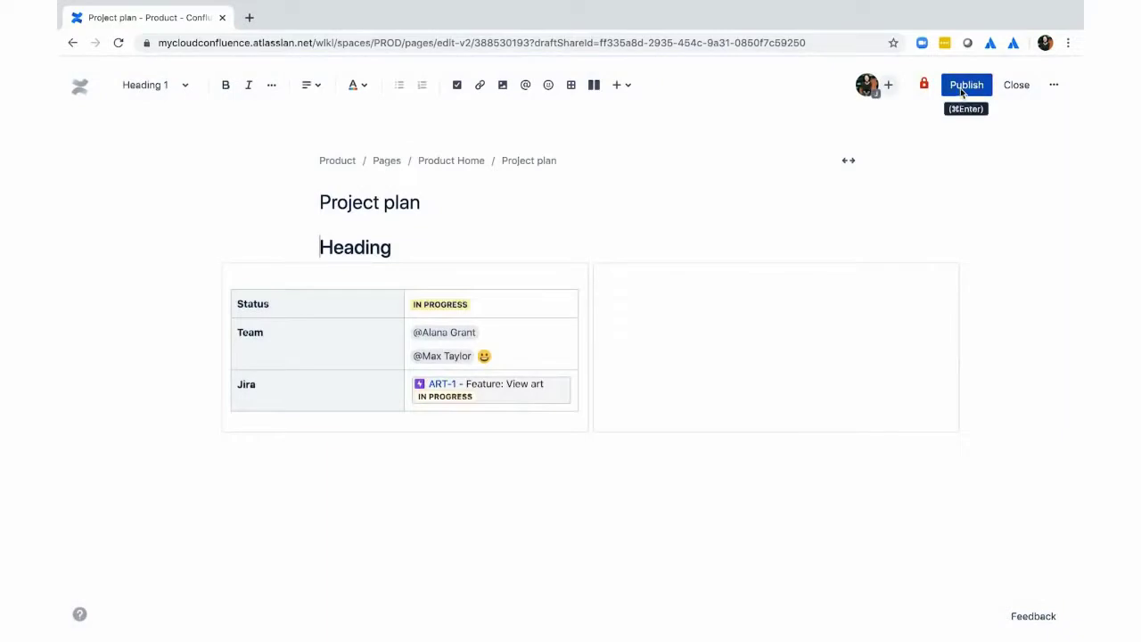
left_click(963, 87)
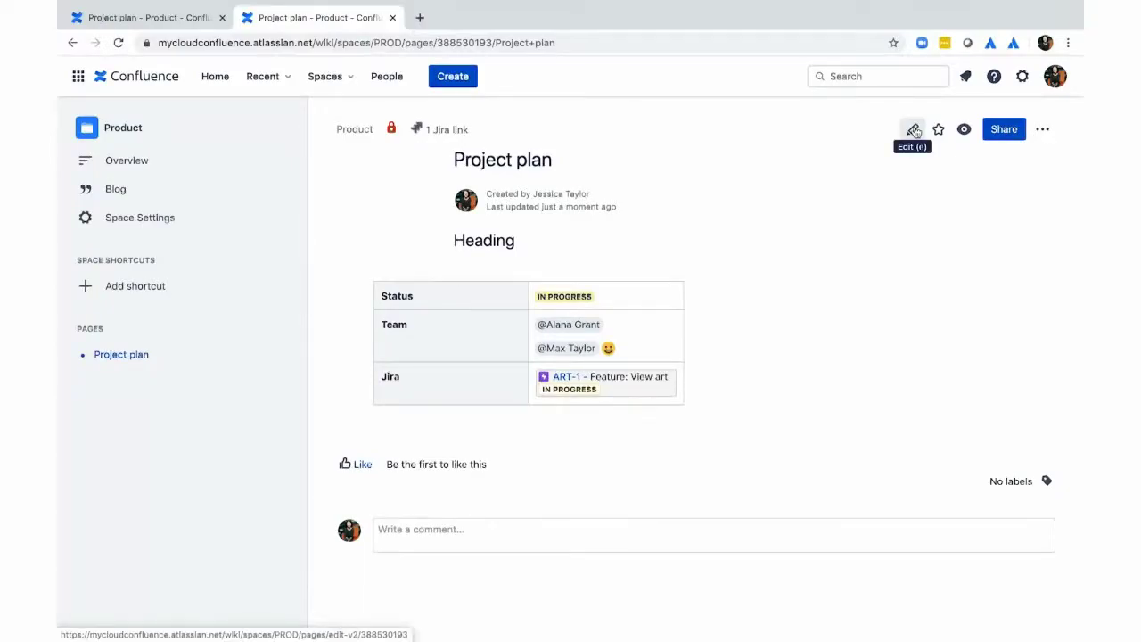
- Reopen the Project plan page for editing and insert a table below the two-column layout
left_click(914, 132)
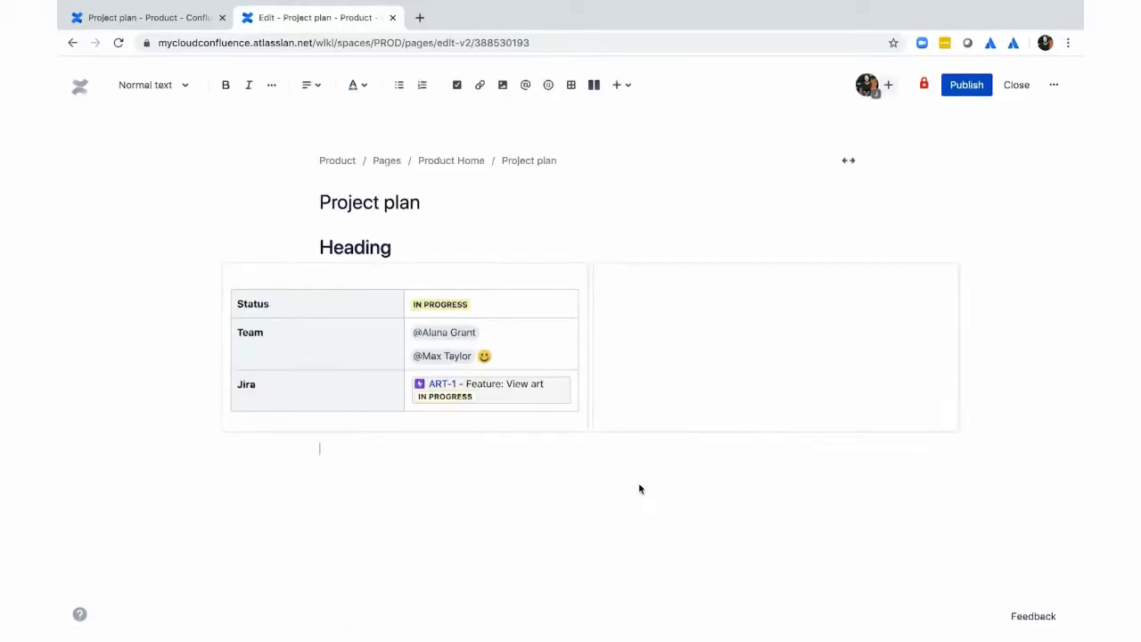
type("/tabl")
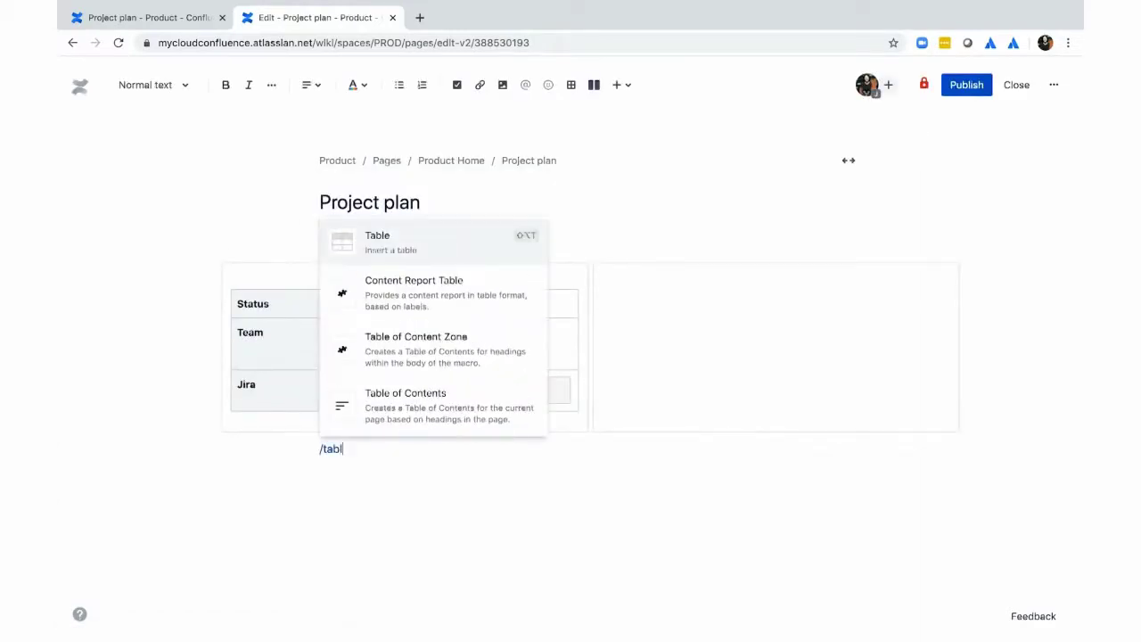
key("Return")
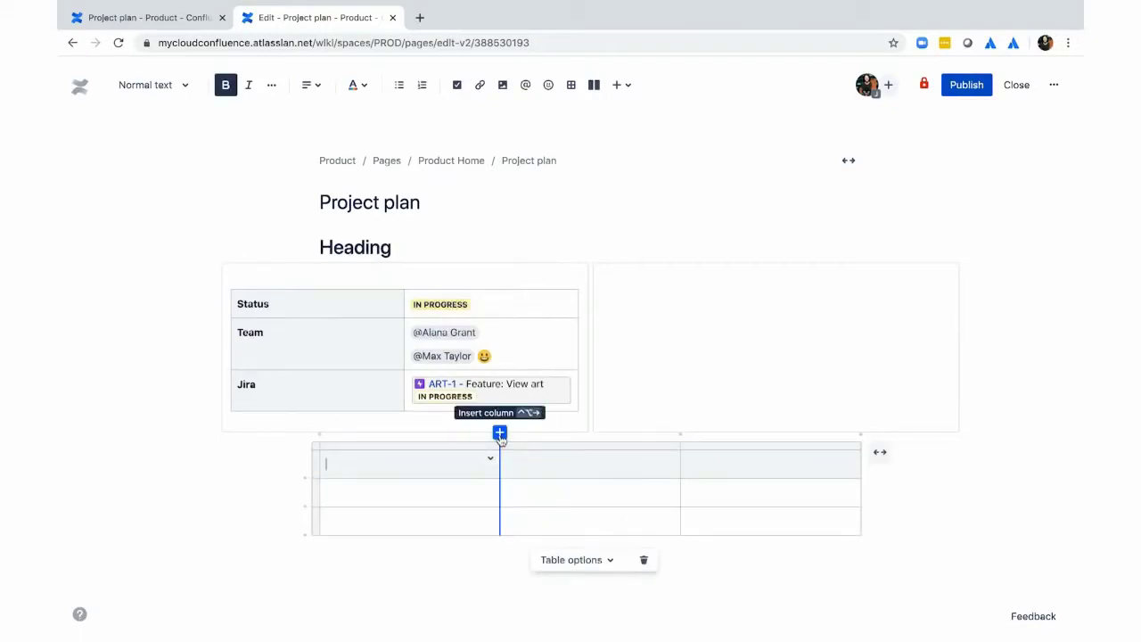
- Add a row below the new table's header and a column after its first column, and delete both again
left_click(304, 478)
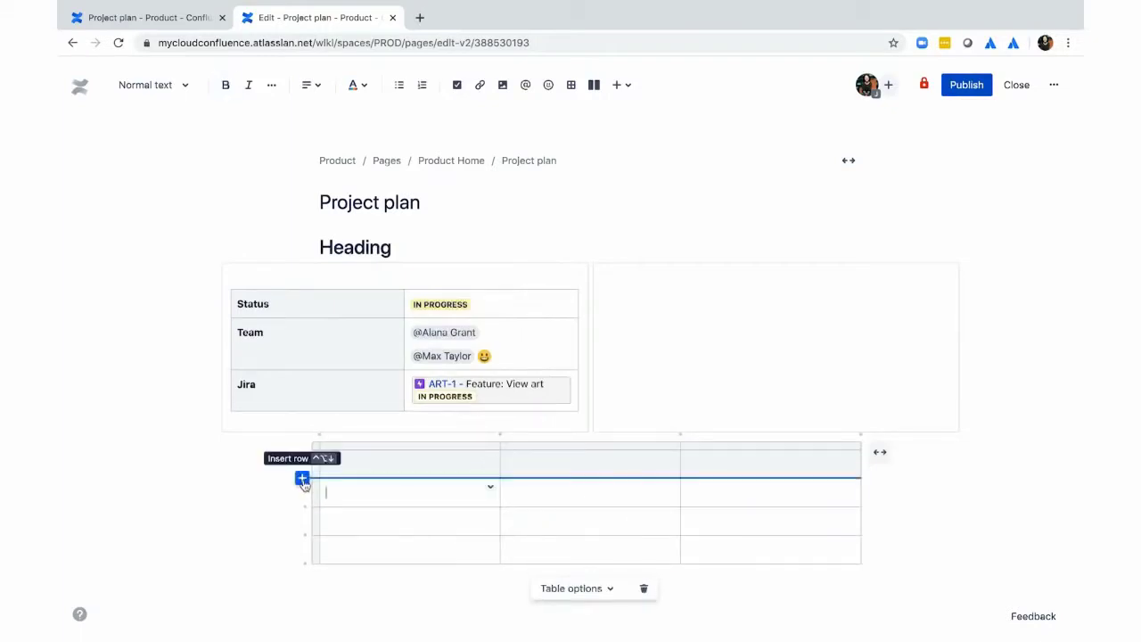
left_click(499, 433)
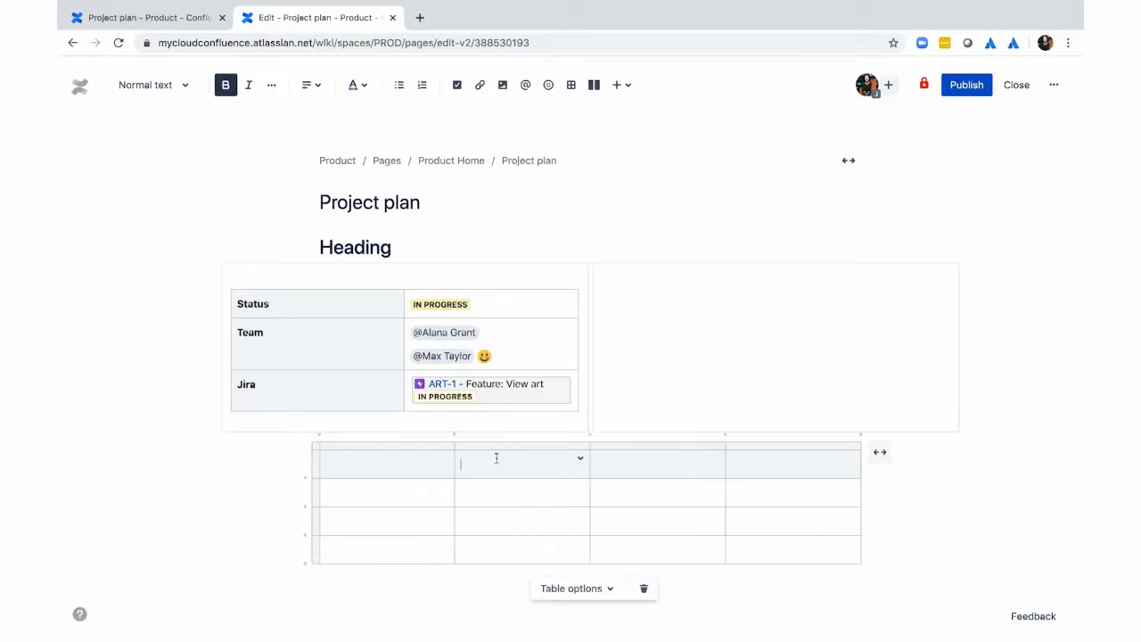
left_click(508, 451)
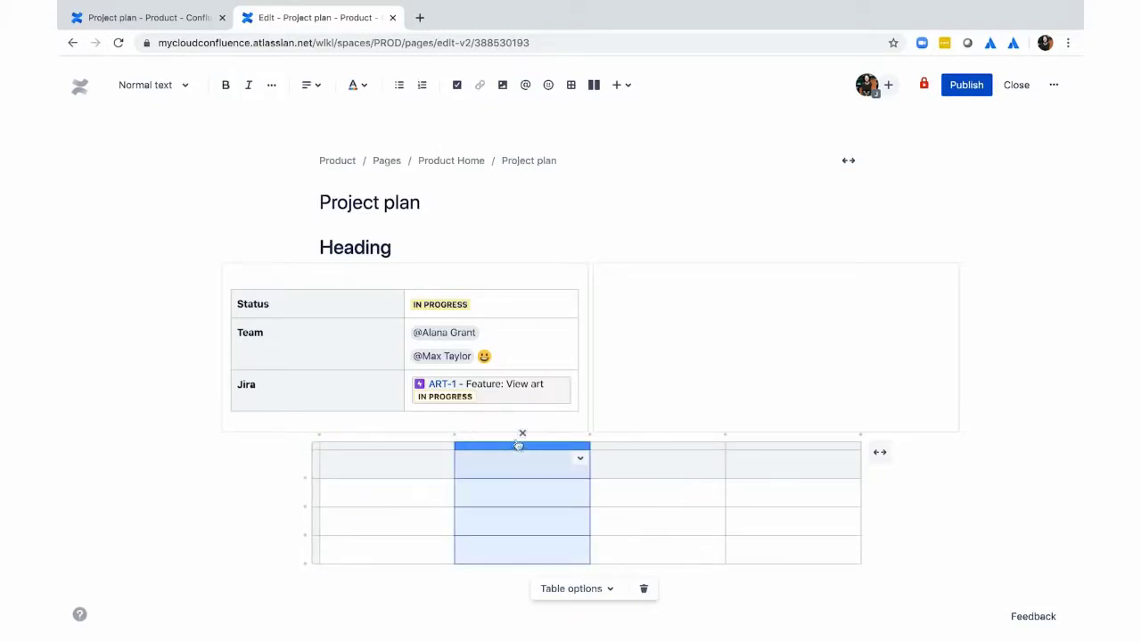
left_click(523, 434)
left_click(320, 492)
left_click(305, 492)
left_click(301, 498)
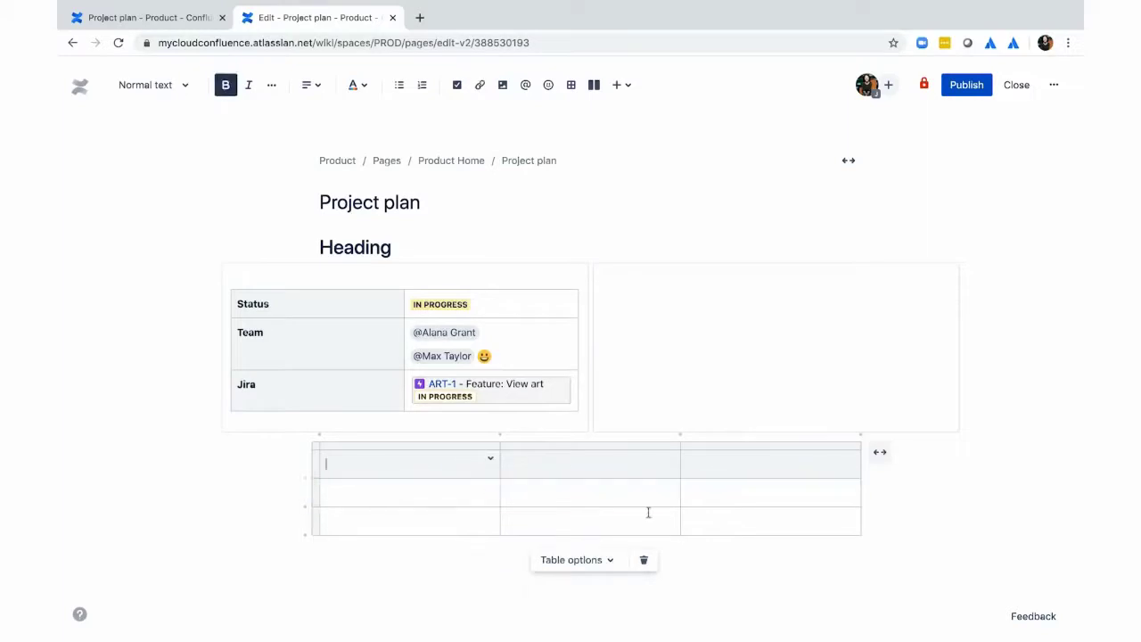
- Give the new table's first header cell a light blue background and turn on the numbered column
left_click(490, 461)
mouse_move(517, 456)
left_click(667, 459)
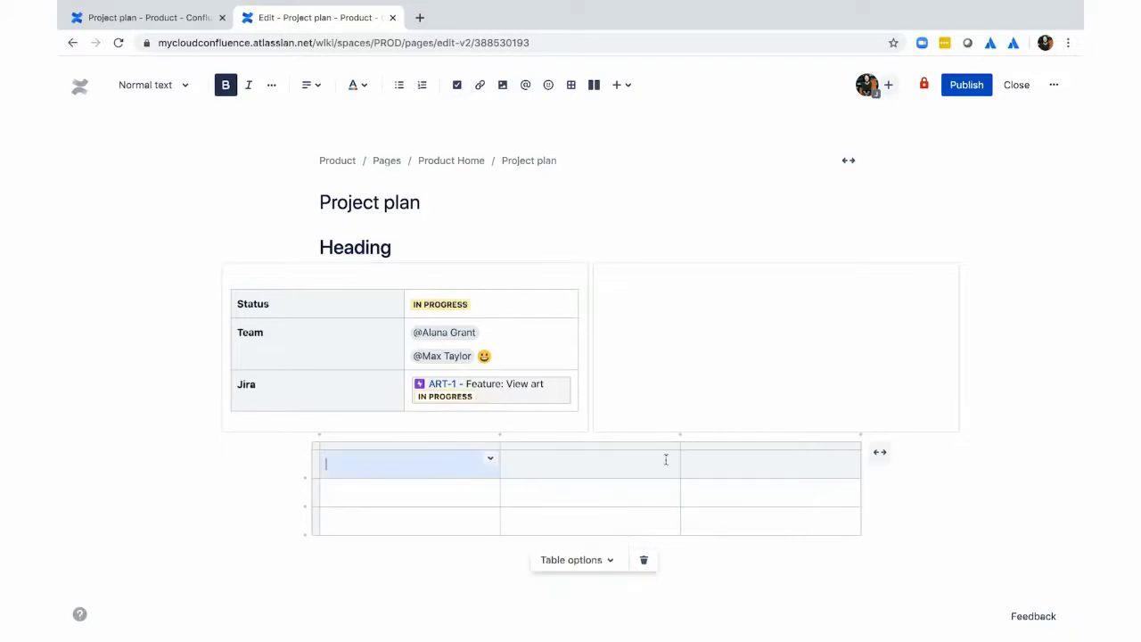
left_click(605, 558)
left_click(588, 539)
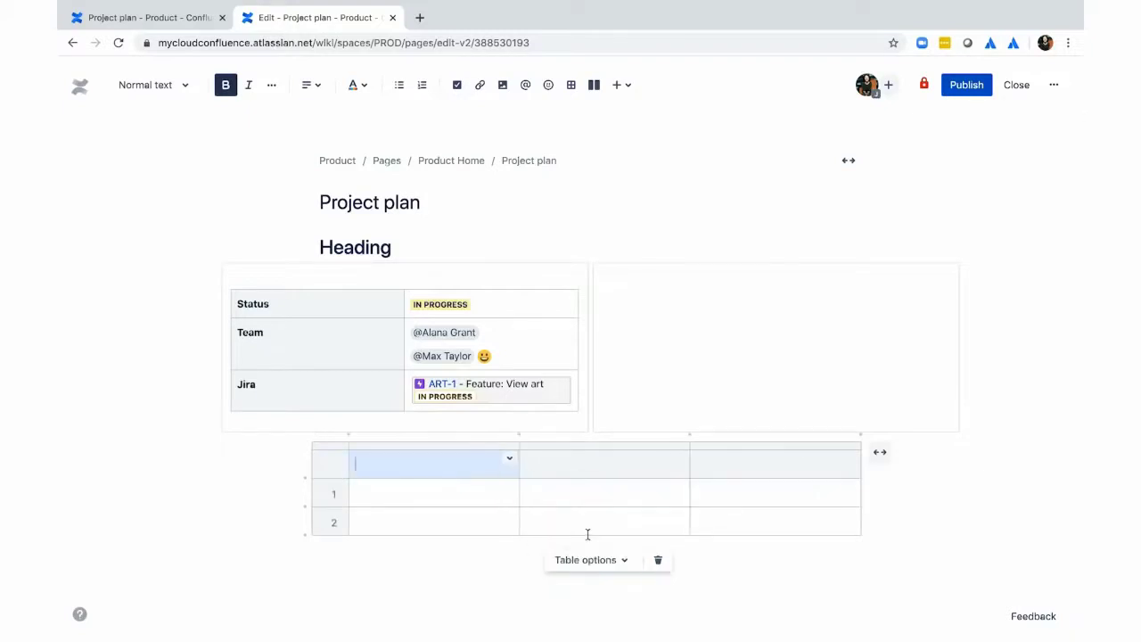
- Widen the new table to full width and return it to its default width
left_click(880, 452)
left_click(951, 452)
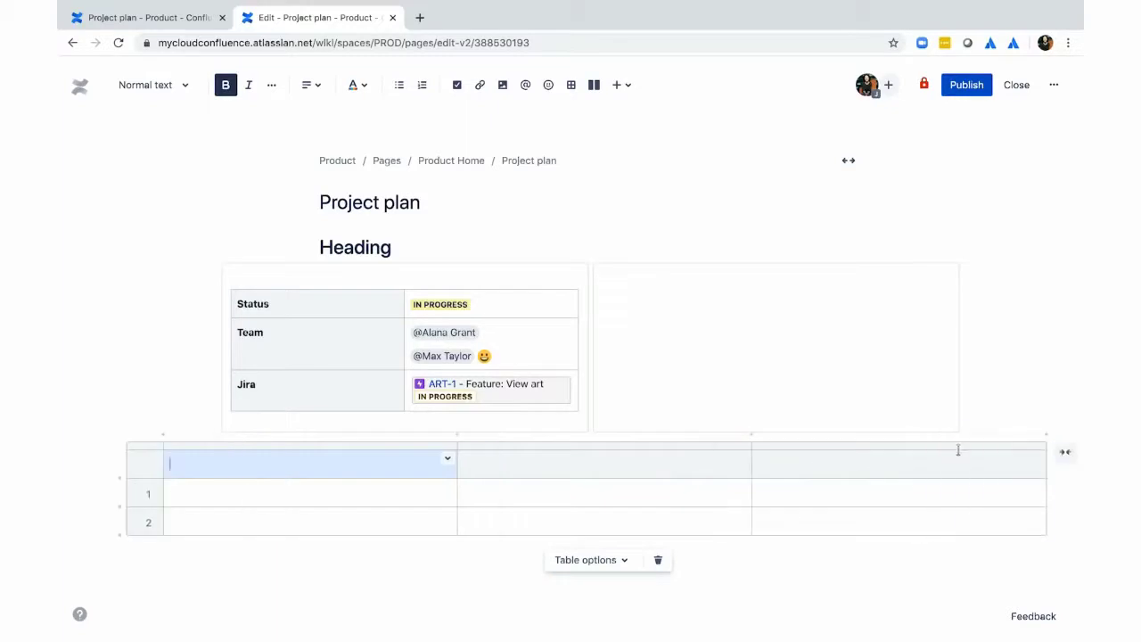
left_click(1063, 453)
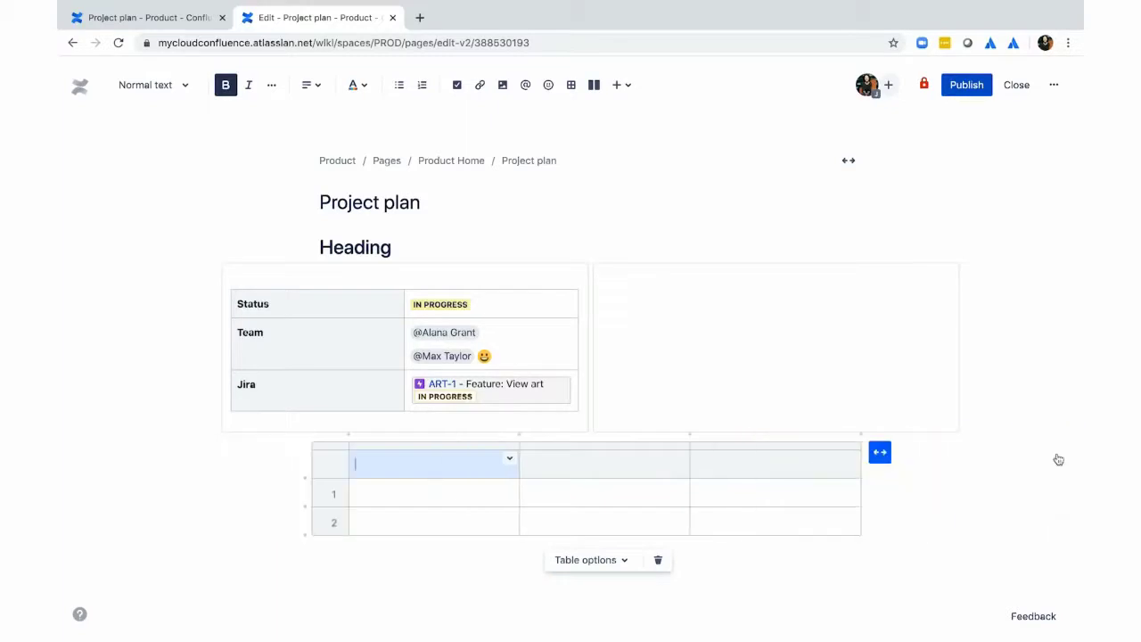
left_click(447, 495)
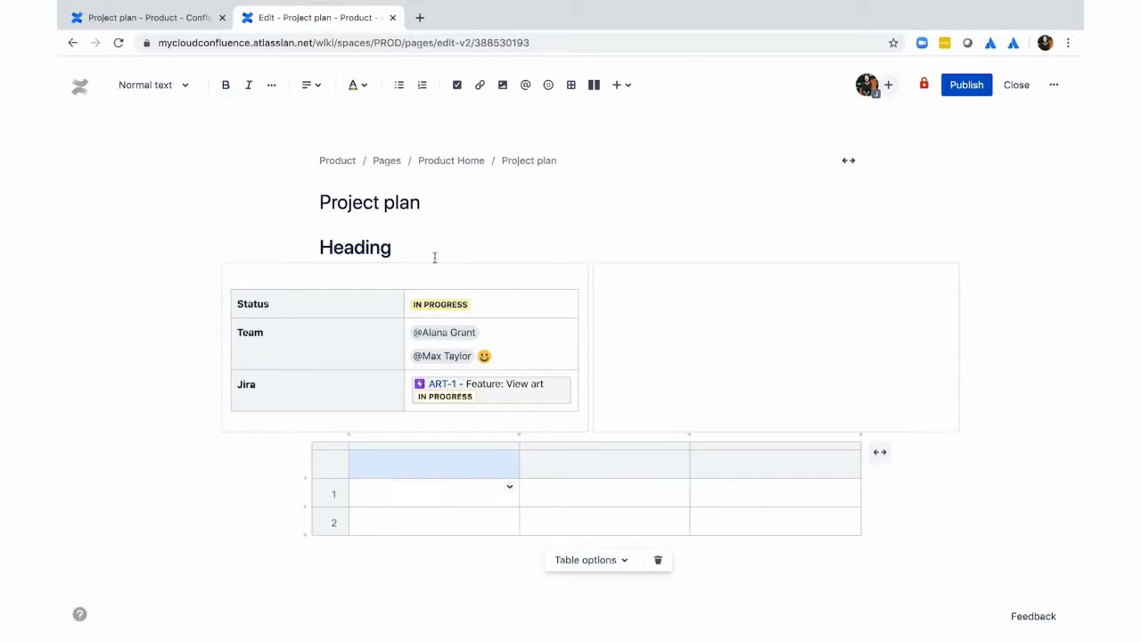
- Copy the "Heading" line to a new line below the numbered table and publish the page
left_click(395, 247)
left_click_drag(395, 247, 315, 248)
key("ctrl+c")
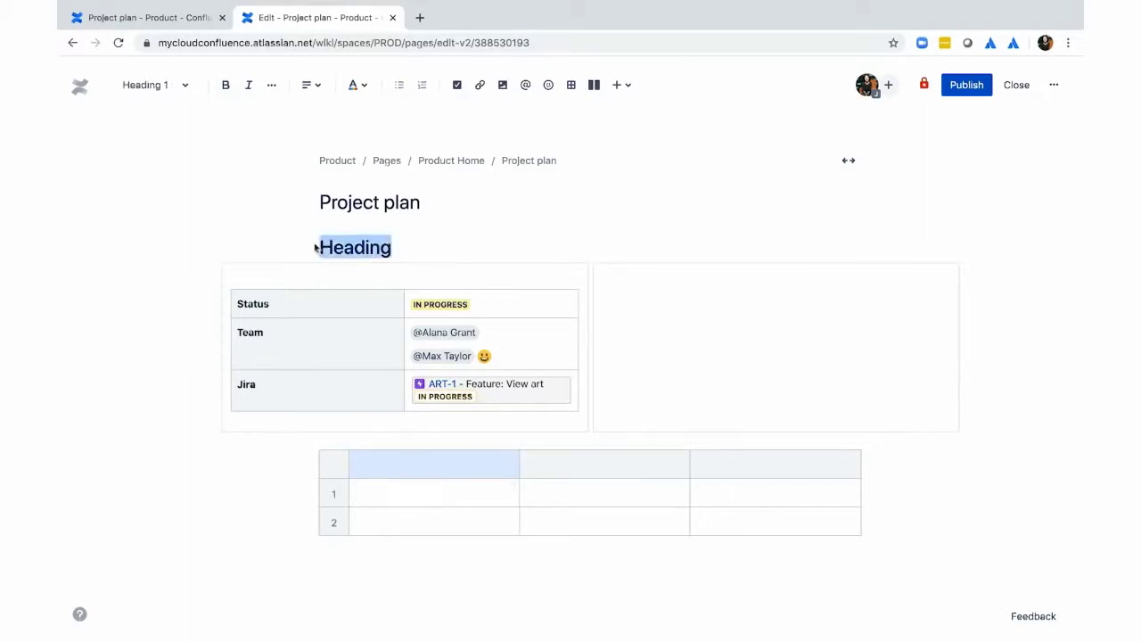
left_click(364, 550)
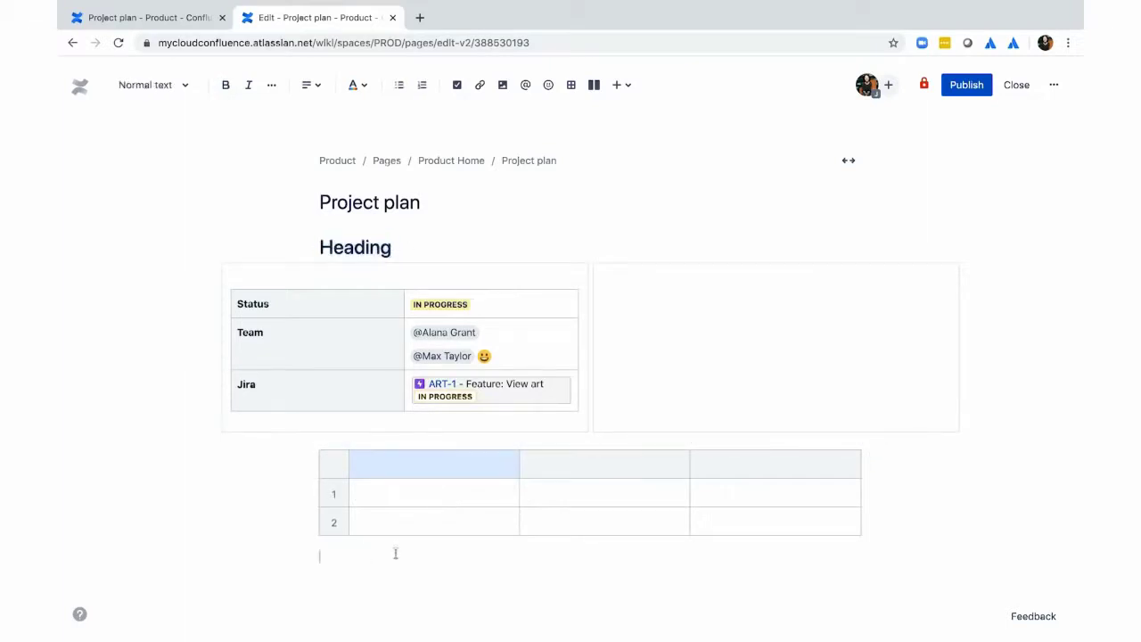
key("ctrl+v")
key("Return")
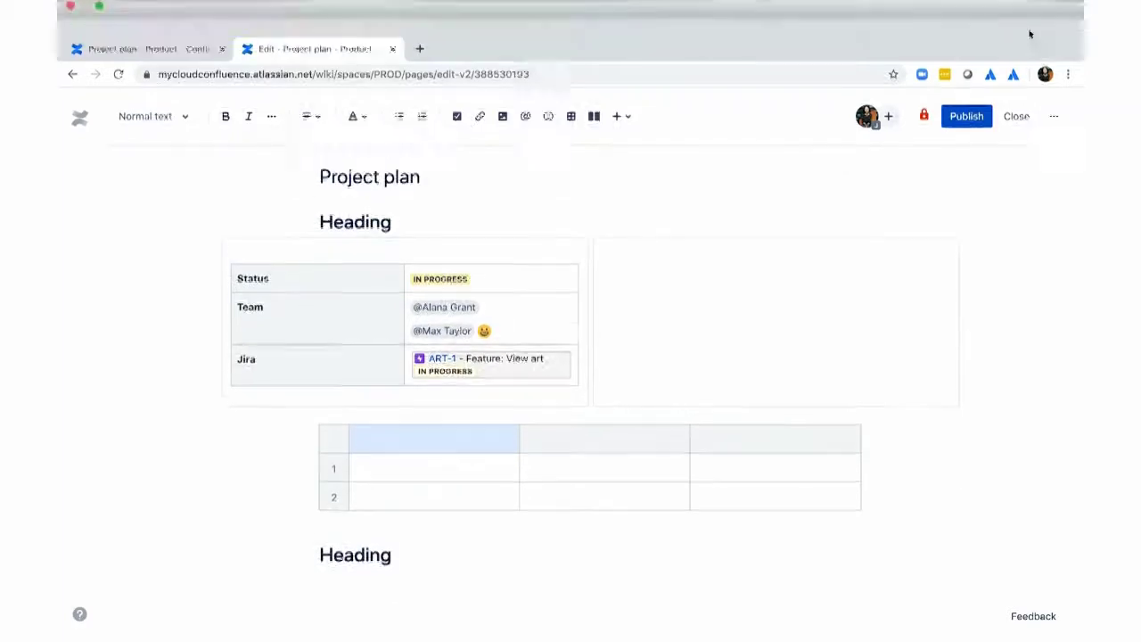
left_click(965, 87)
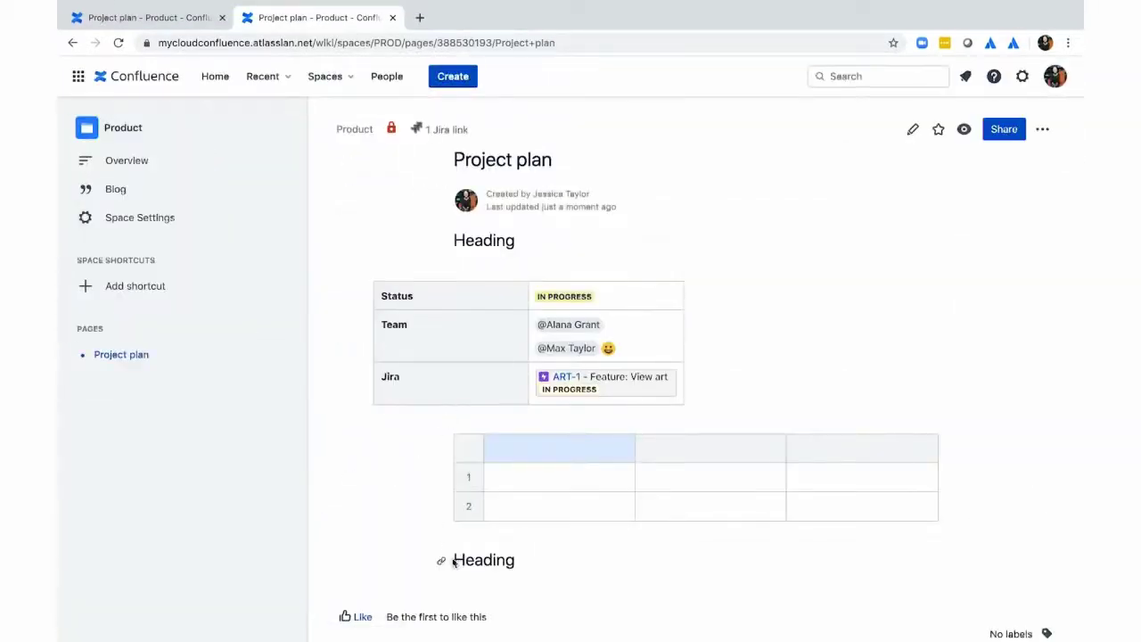
- Copy the anchor link of the second "Heading" and open it in a new browser tab
left_click(442, 560)
left_click(419, 17)
type("https://mycloudconfluence.atlassian.net/wiki/spaces/PROD/pages/388530193/Project+plan#Heading.1")
key("Return")
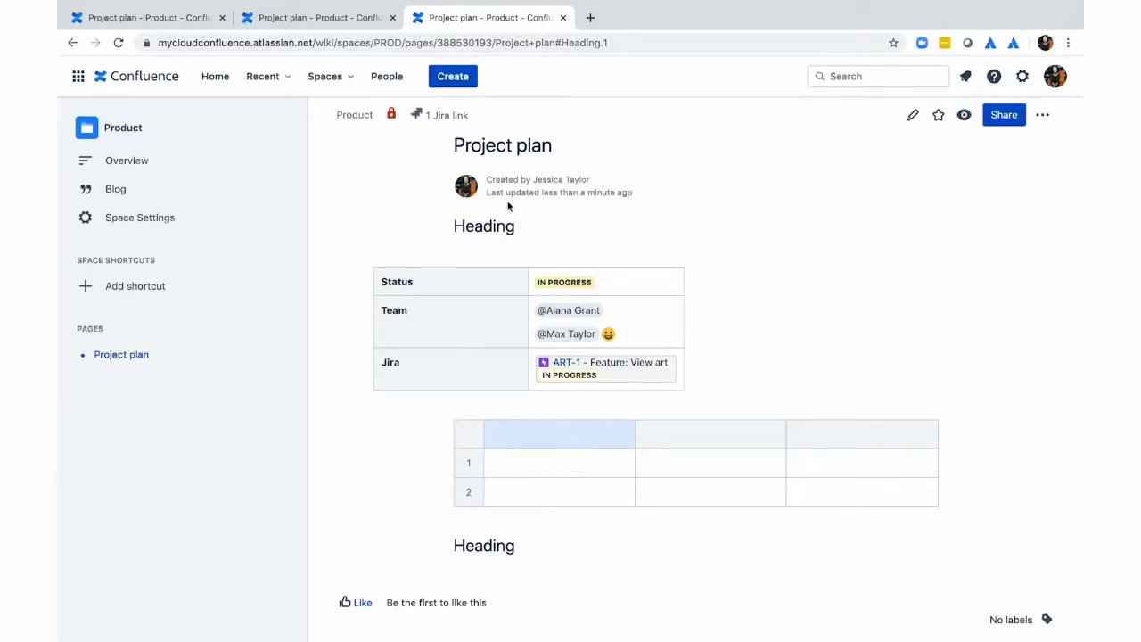
- Open the Marketing Campaign page under Marketing Plans in the Marketing space for editing
left_click(328, 81)
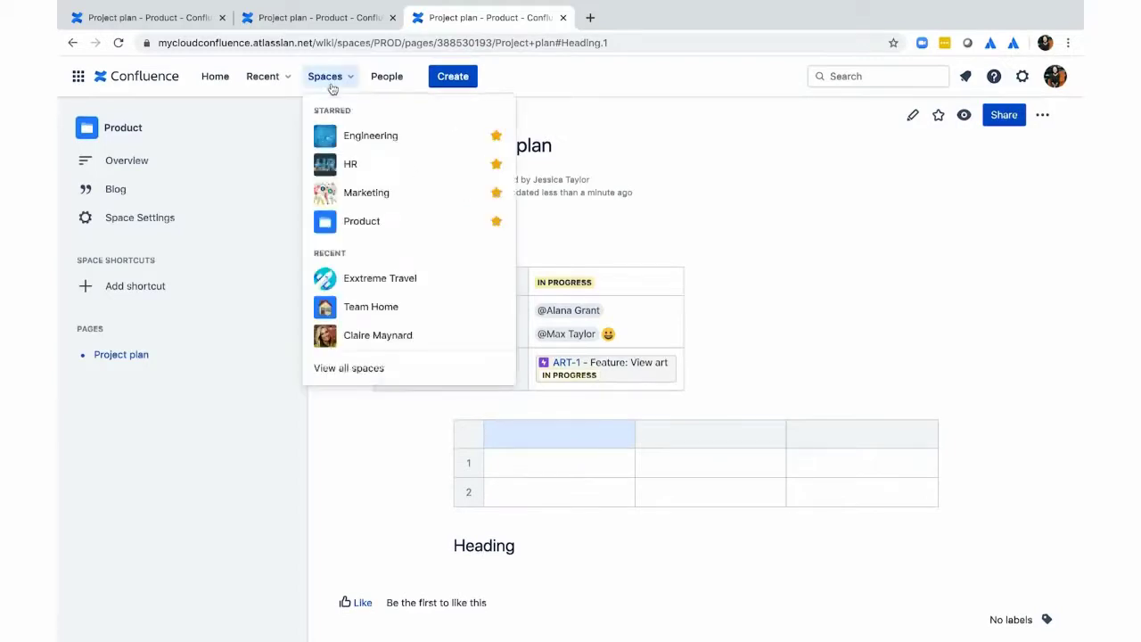
left_click(353, 192)
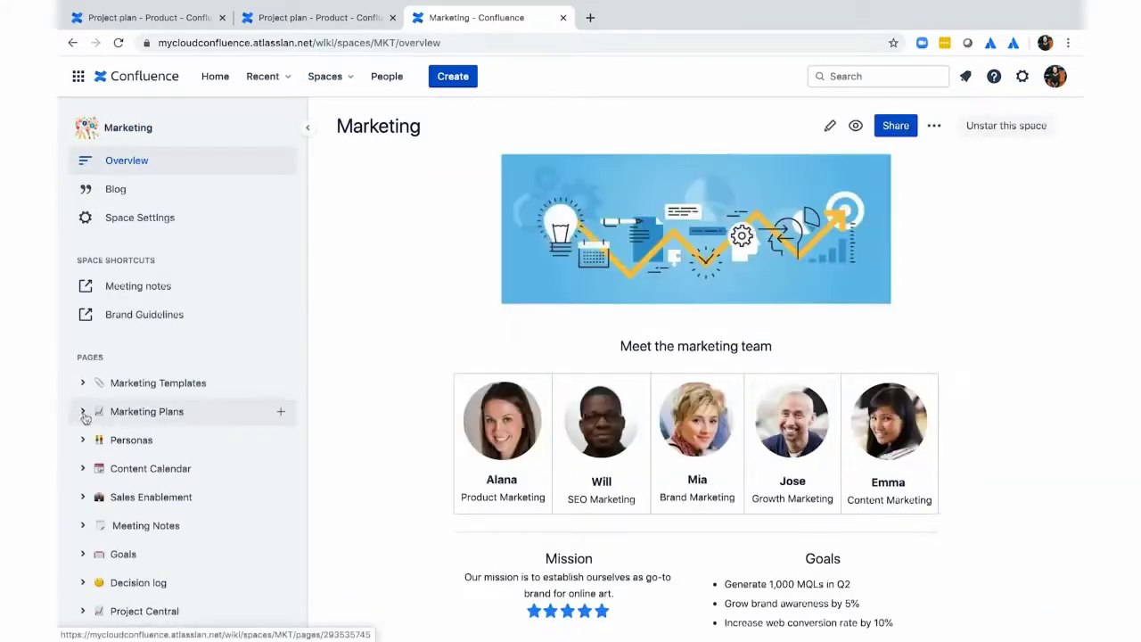
left_click(83, 413)
left_click(165, 437)
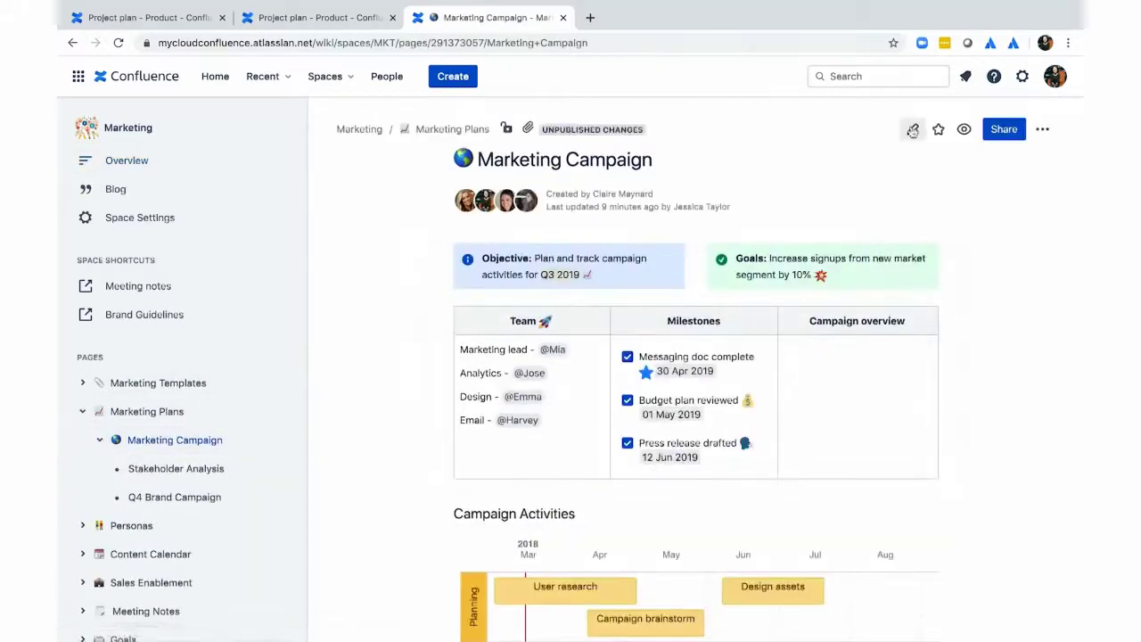
left_click(913, 132)
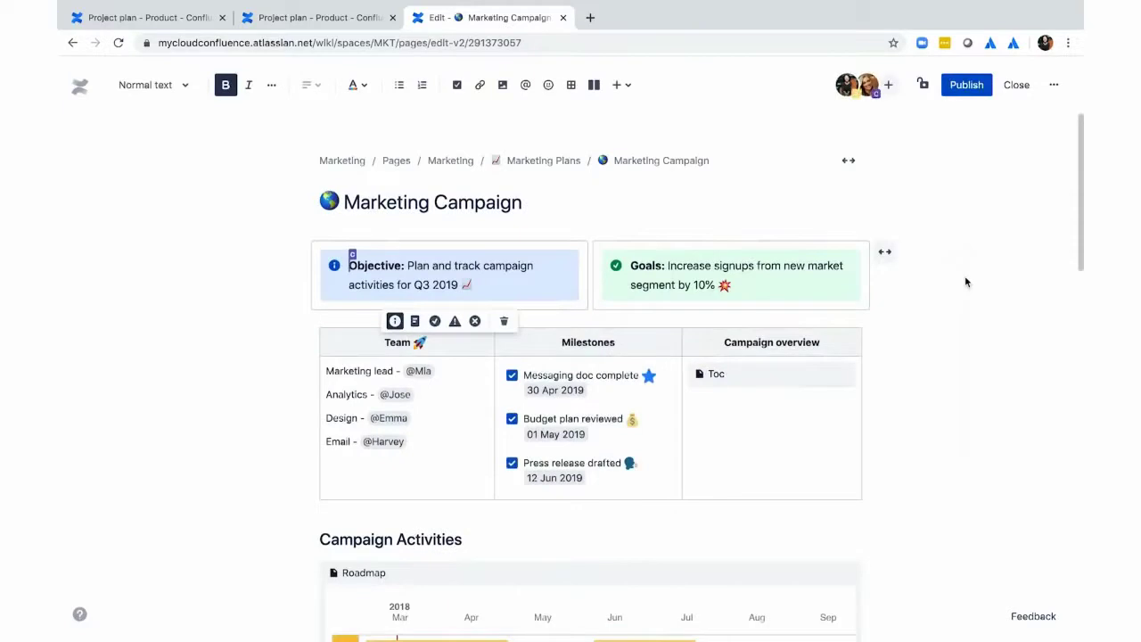
- Uncheck and recheck the "Budget plan reviewed" milestone, and publish the Marketing Campaign page
left_click(514, 420)
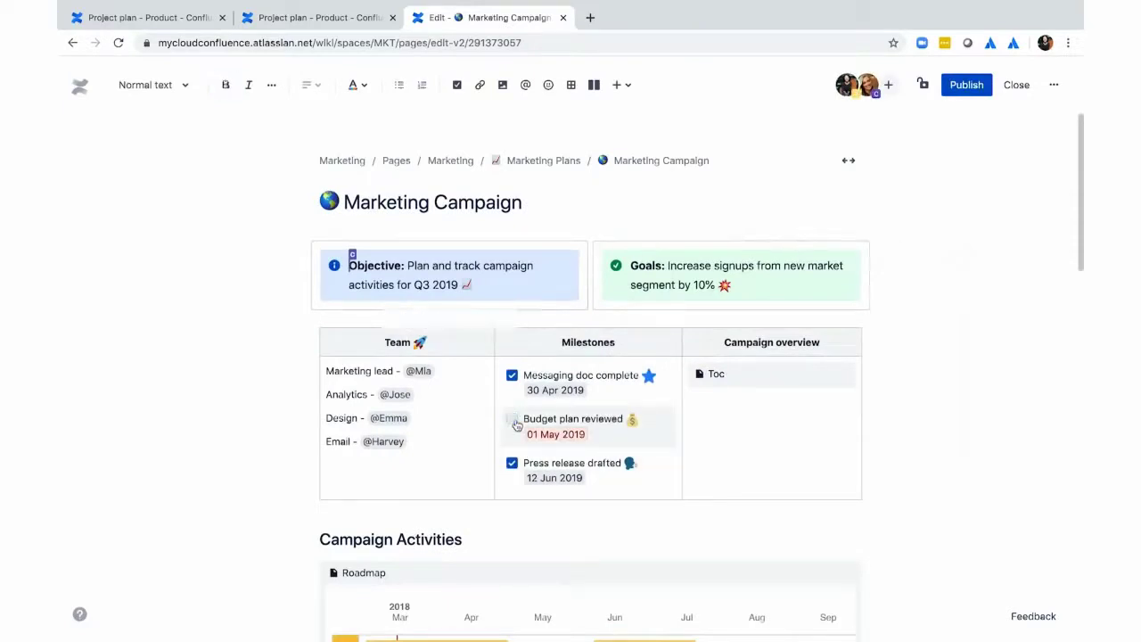
left_click(513, 421)
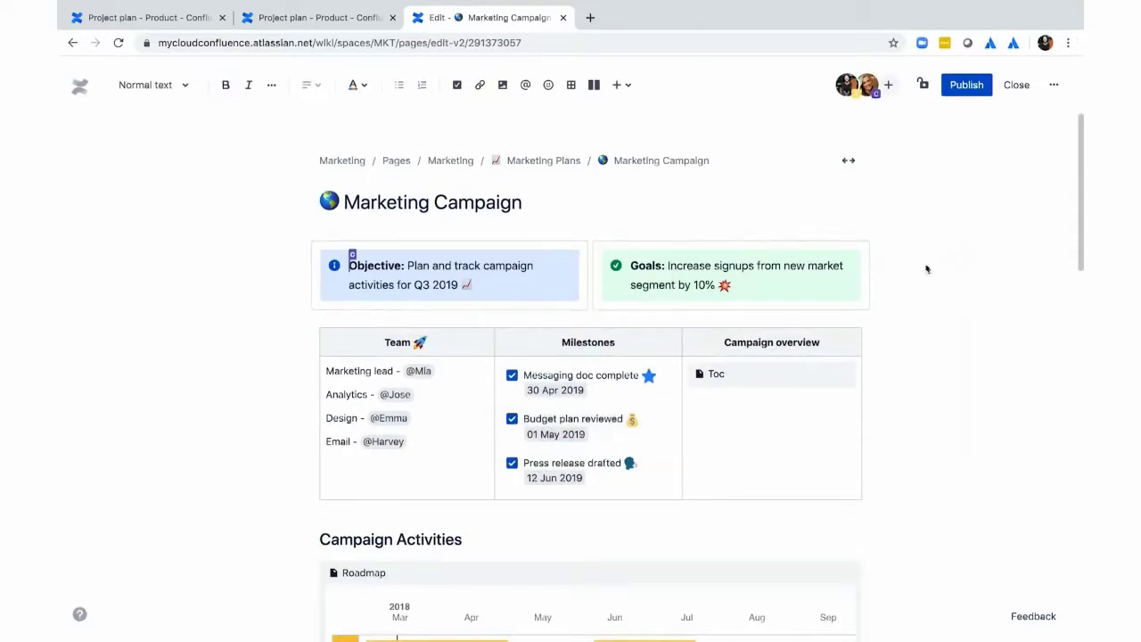
left_click(963, 94)
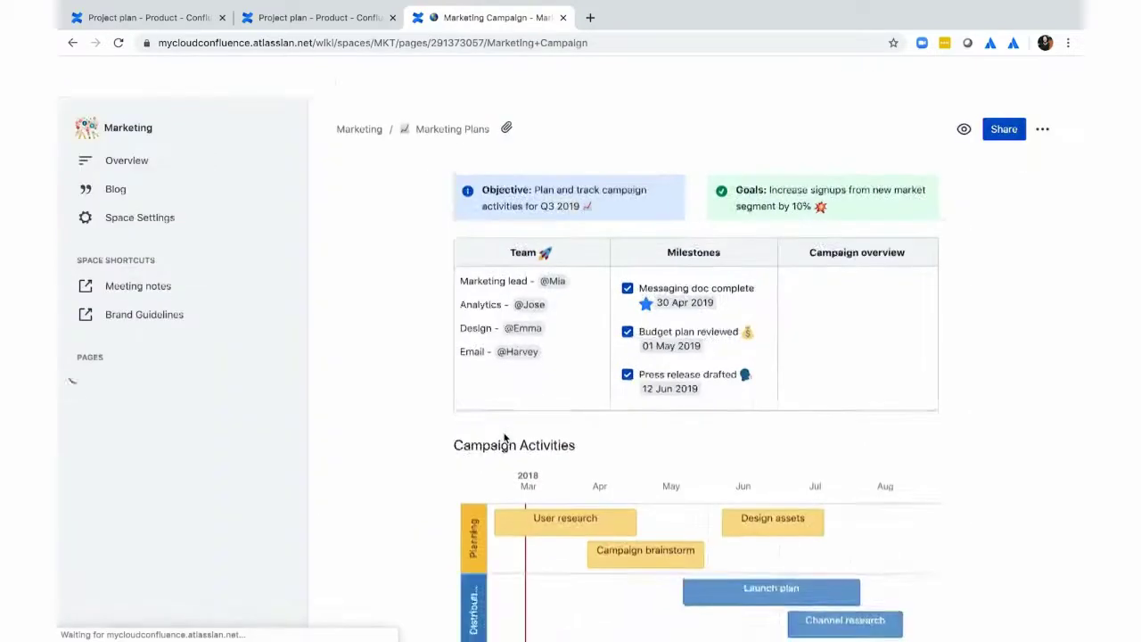
- Start a new page comment in the comments section of the Marketing Campaign page
scroll(504, 437, "down", 15)
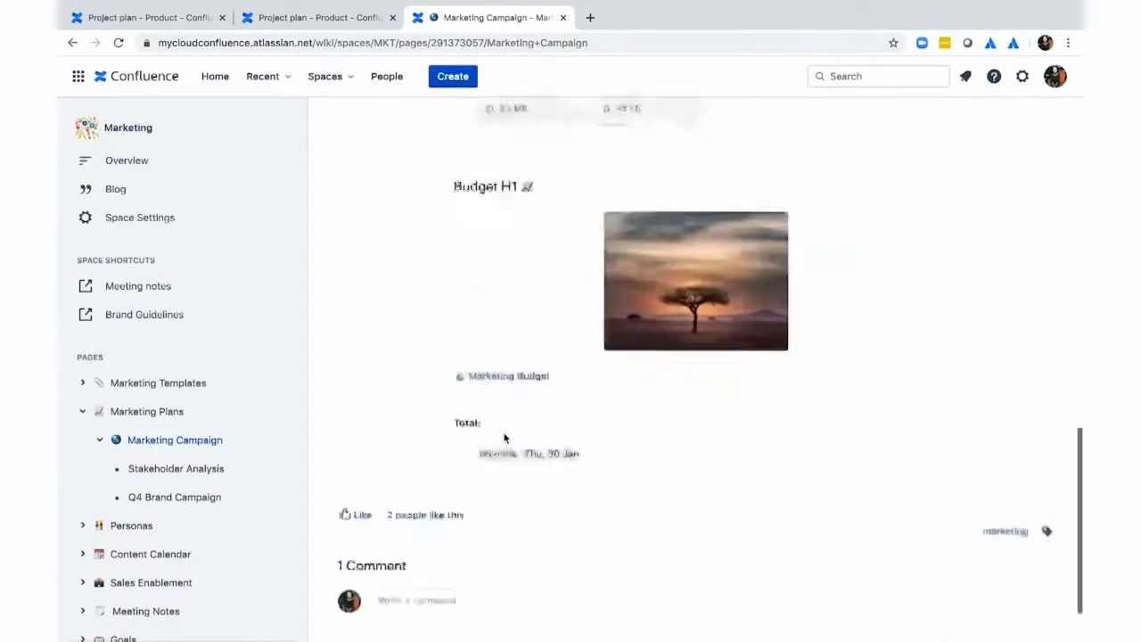
scroll(541, 584, "down", 1)
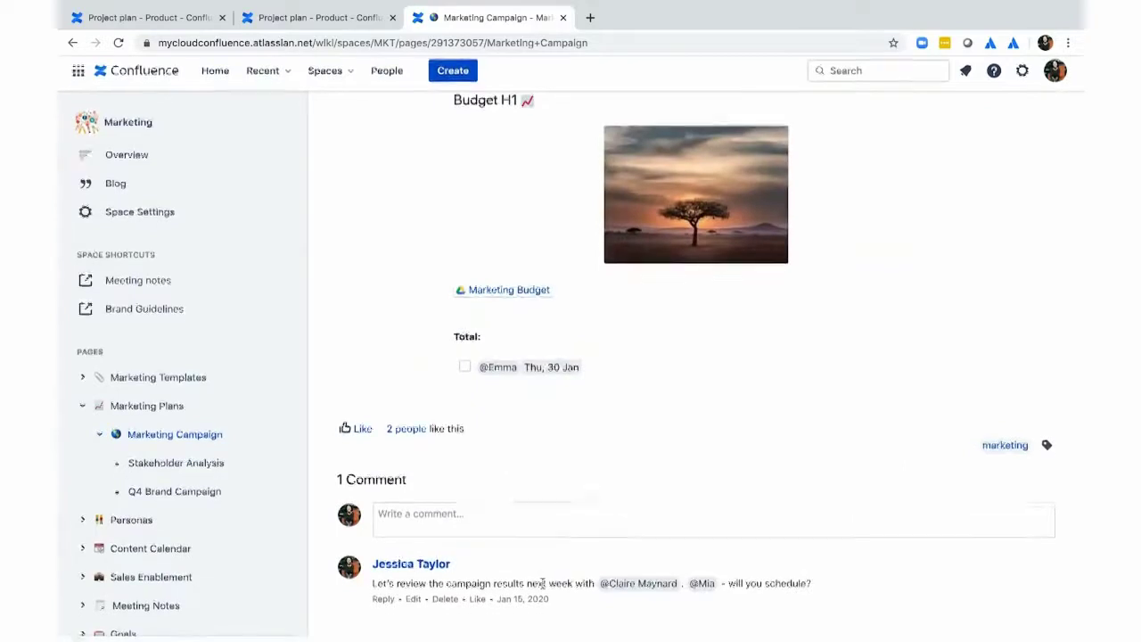
left_click(504, 517)
- Start an inline comment on the "Budget H1" heading and close it without saving
scroll(505, 523, "up", 4)
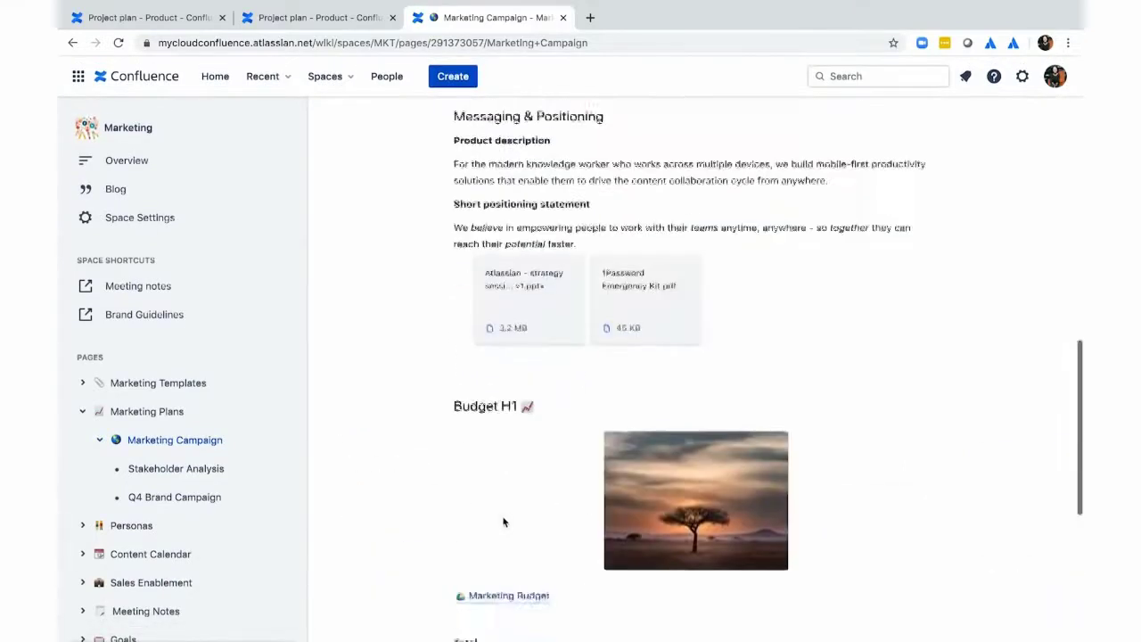
left_click_drag(455, 392, 519, 394)
left_click(435, 357)
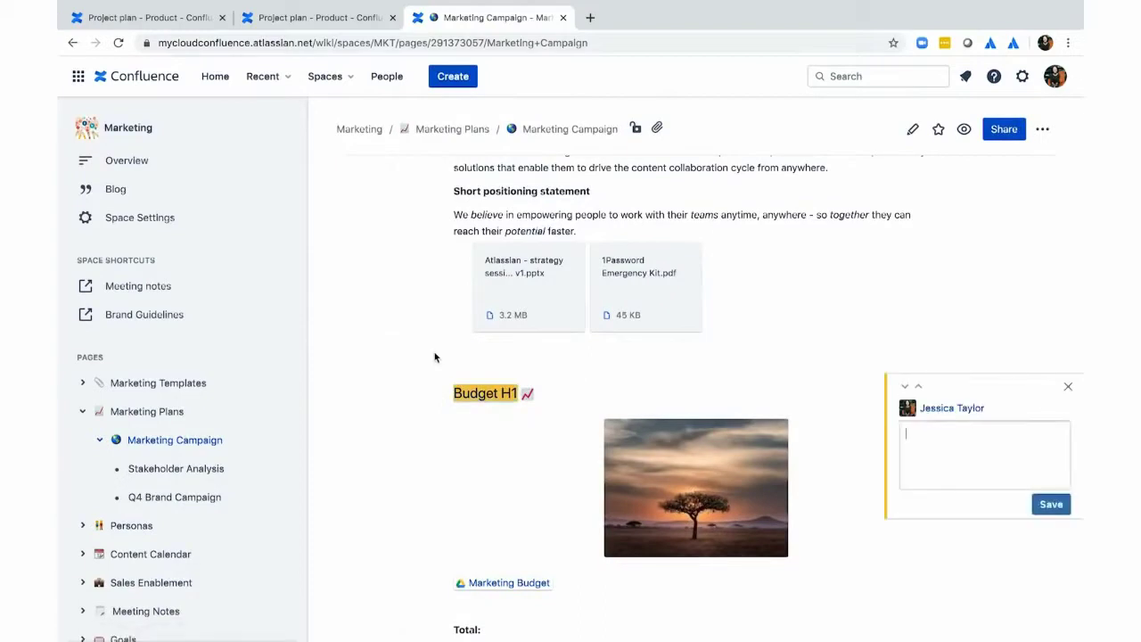
left_click(1066, 386)
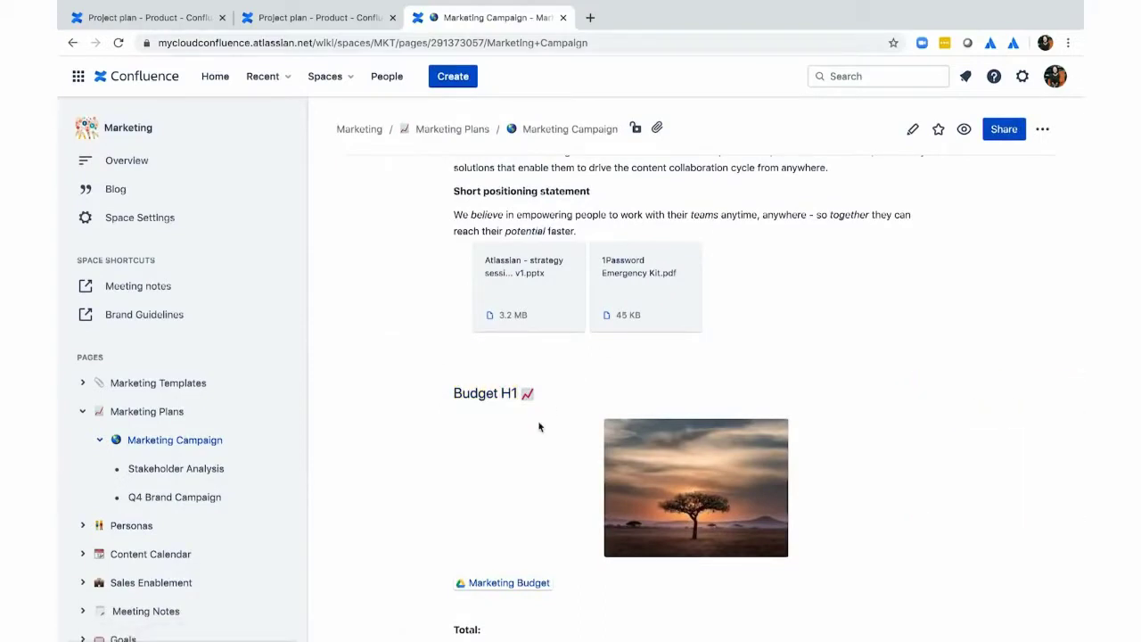
- Like the Marketing Campaign page and cancel the empty page comment
scroll(538, 427, "down", 5)
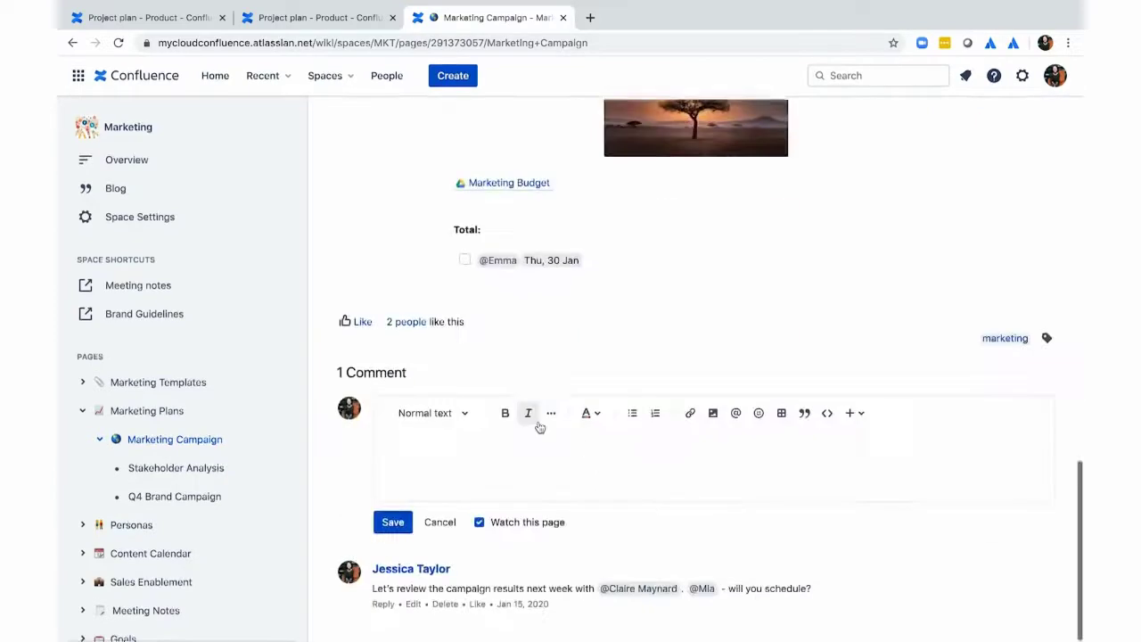
left_click(363, 323)
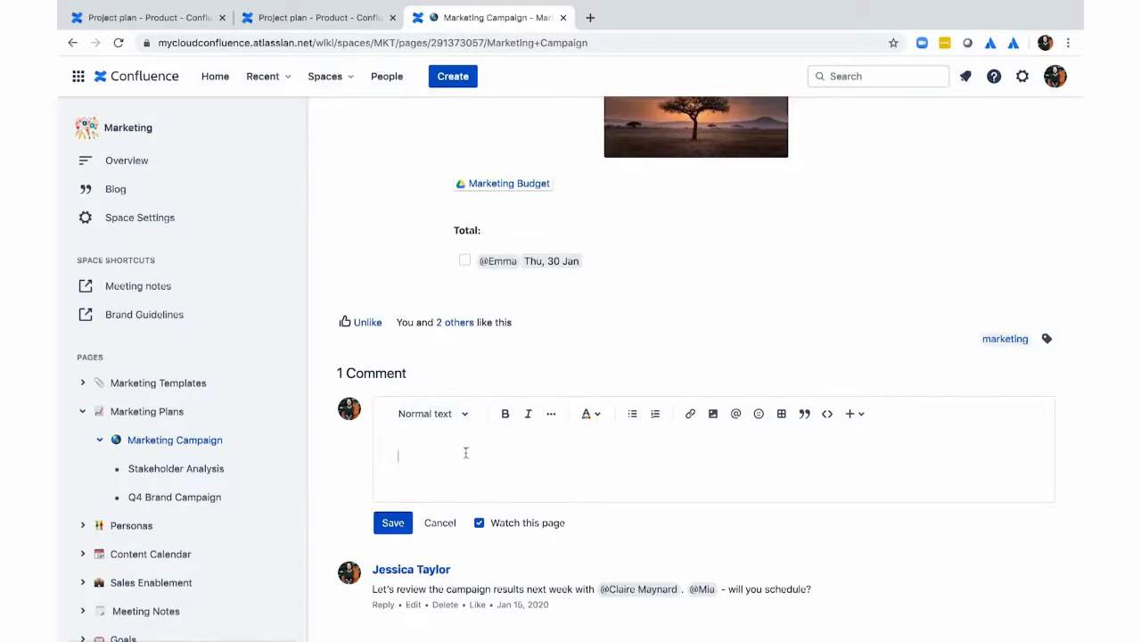
left_click(437, 522)
- Star the Marketing Campaign page and view the list of starred pages
scroll(616, 399, "up", 15)
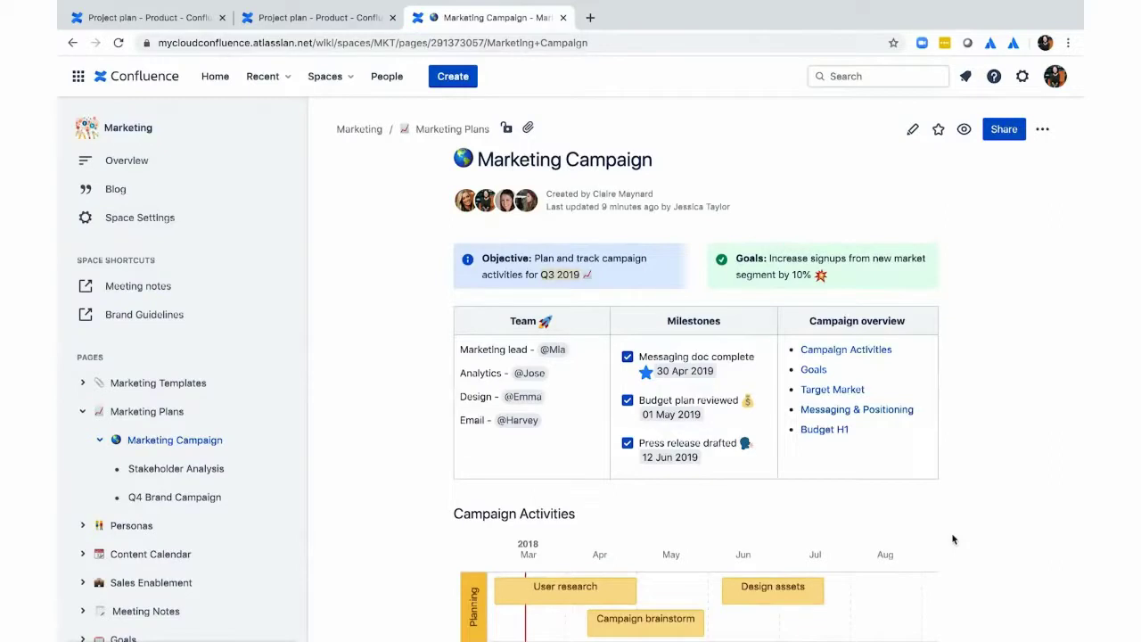
left_click(939, 131)
left_click(289, 79)
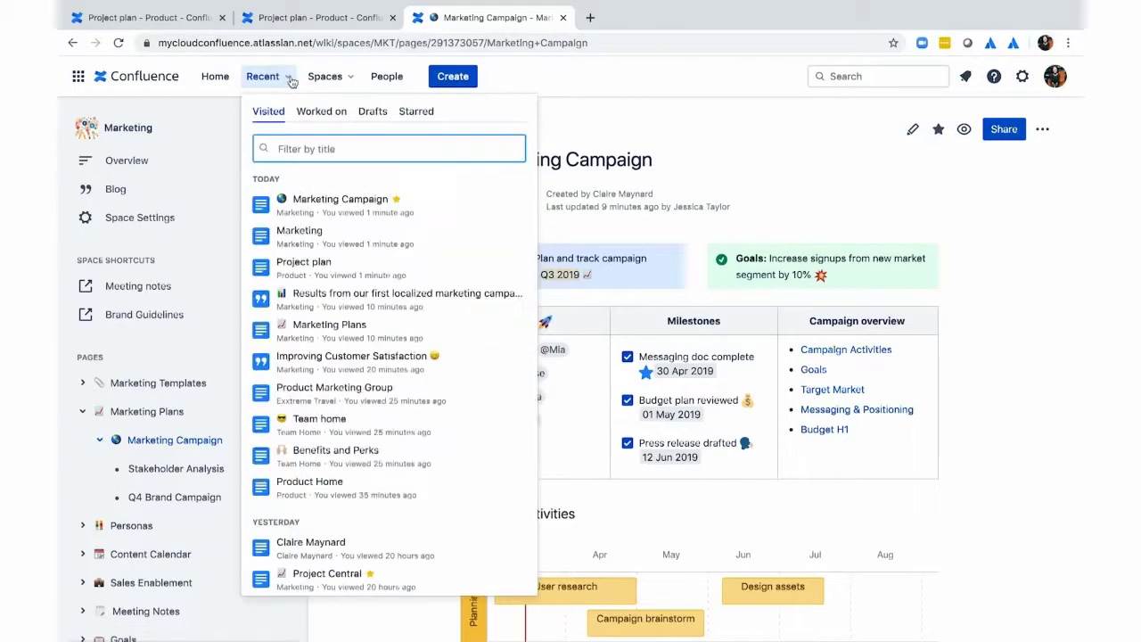
left_click(422, 116)
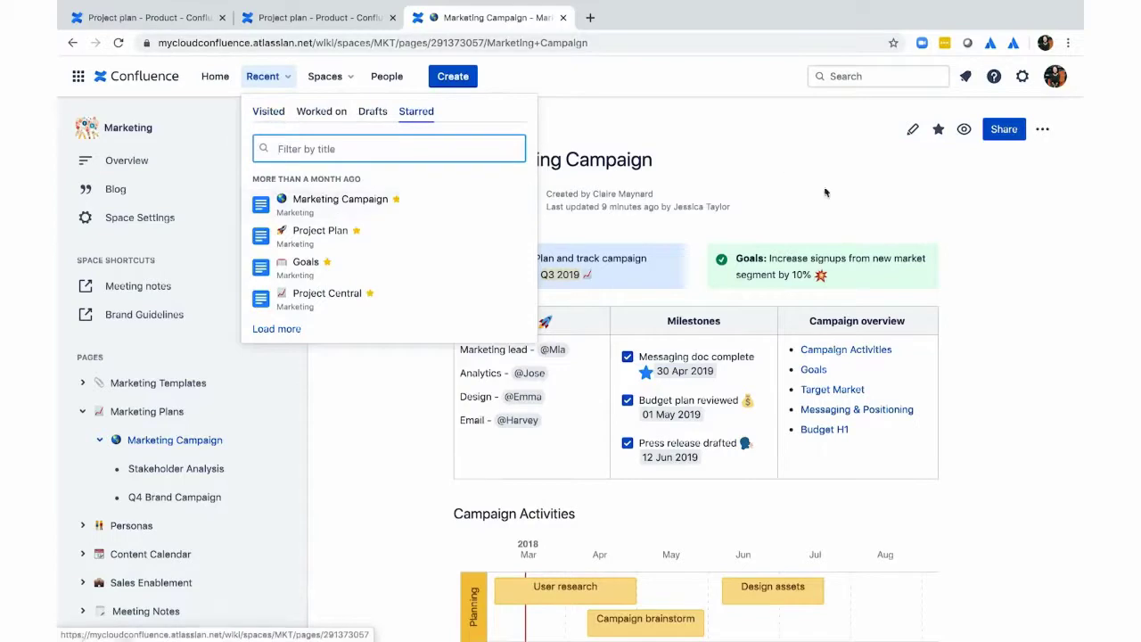
left_click(917, 159)
- Start watching the Marketing Campaign page only, without watching the whole space
left_click(964, 132)
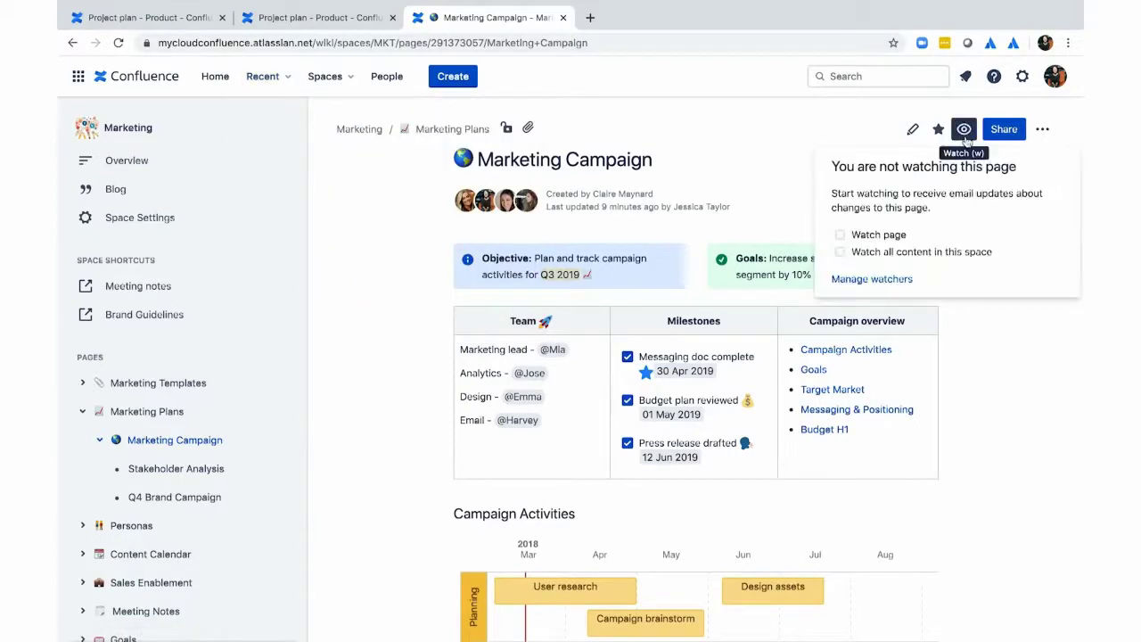
left_click(841, 236)
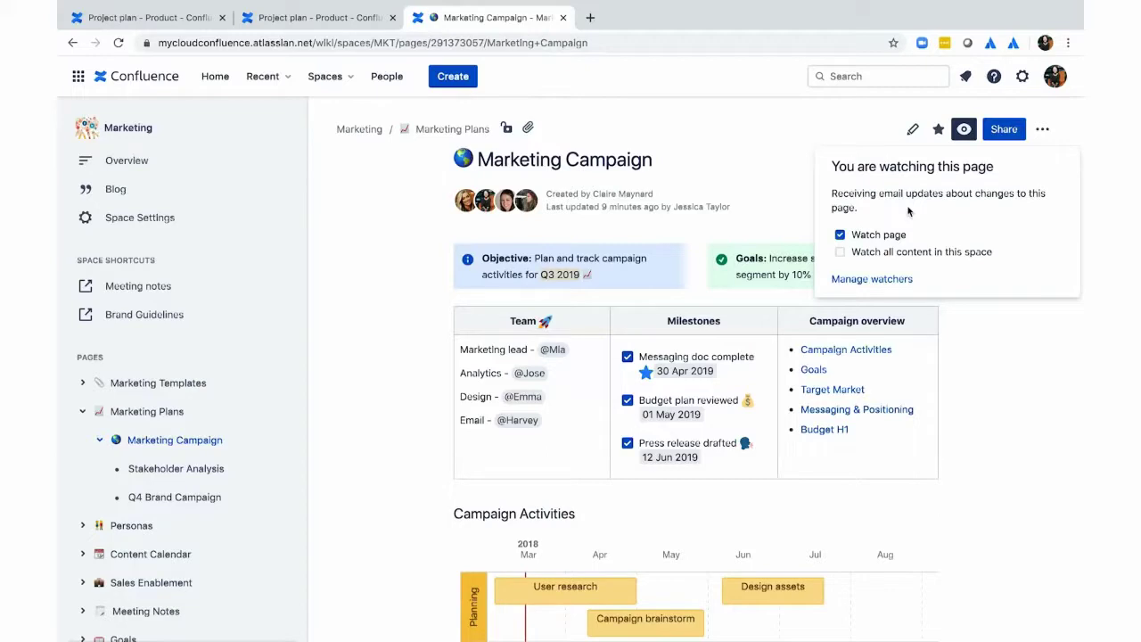
left_click(997, 403)
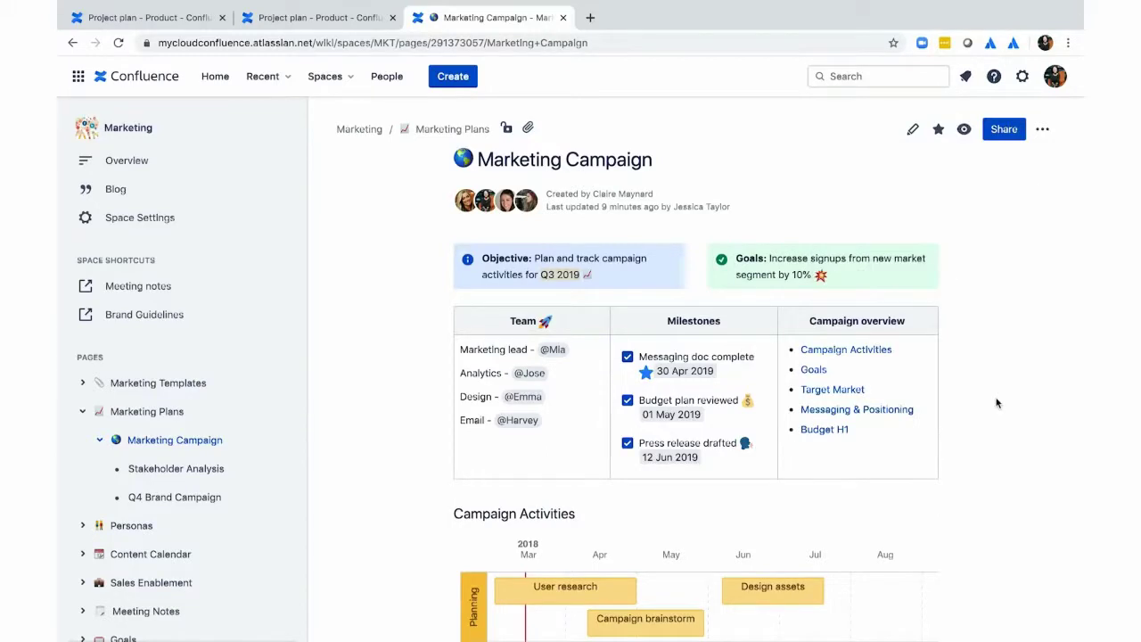
- Open the 2019 blog post "Results from our first localized marketing campaign" in the Marketing space
left_click(117, 189)
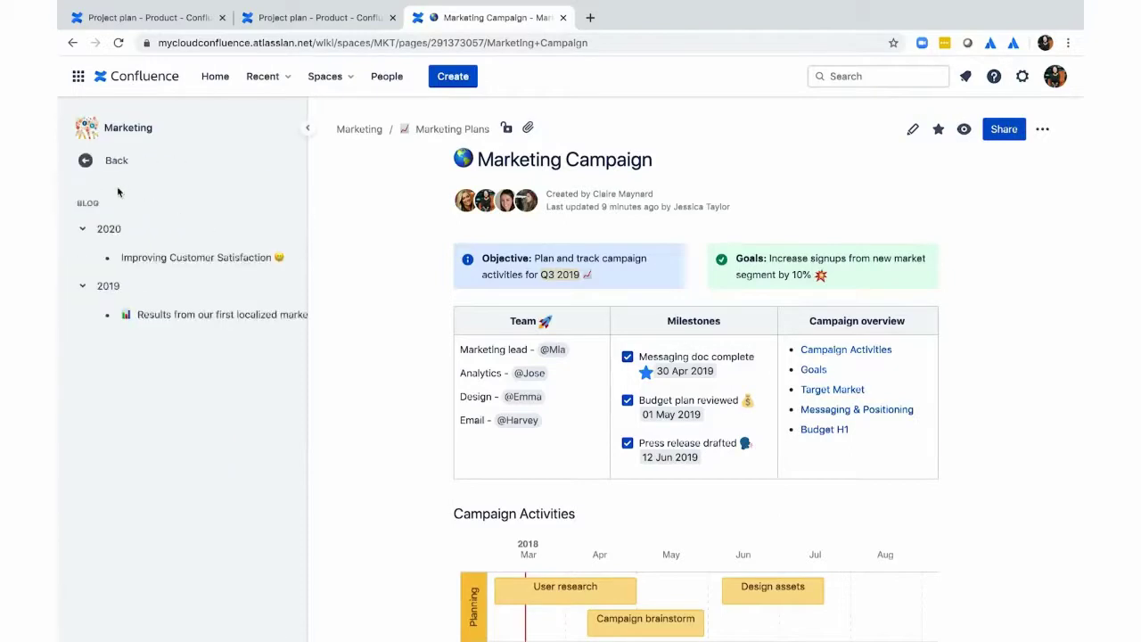
left_click(172, 324)
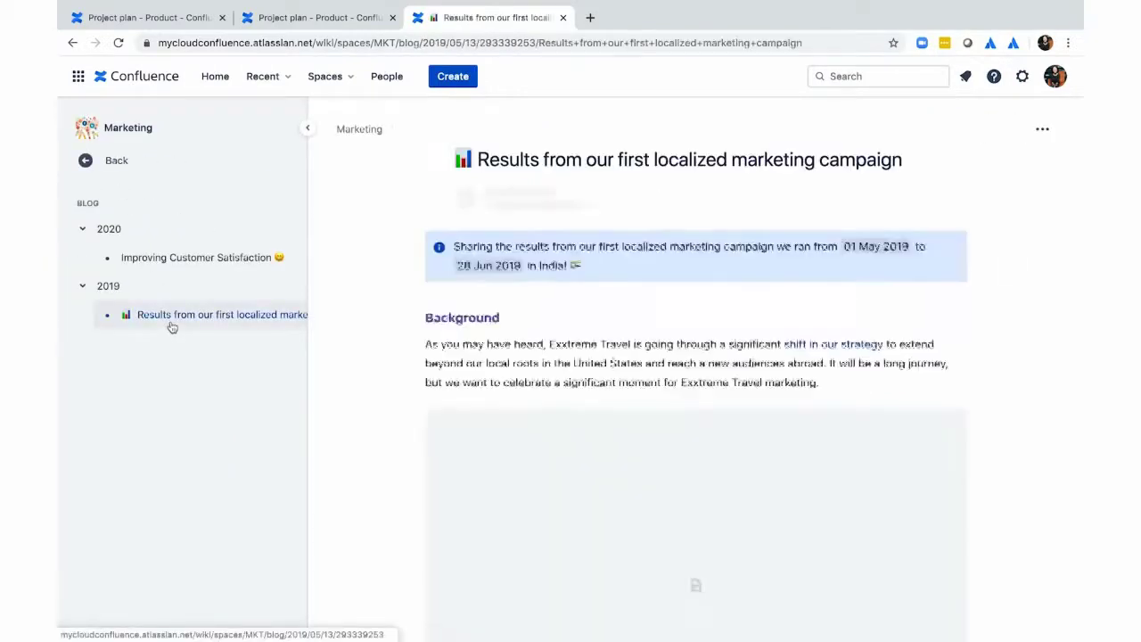
- Choose Blog post as the new content type for the Marketing space, and close the dialog without creating it
left_click(453, 77)
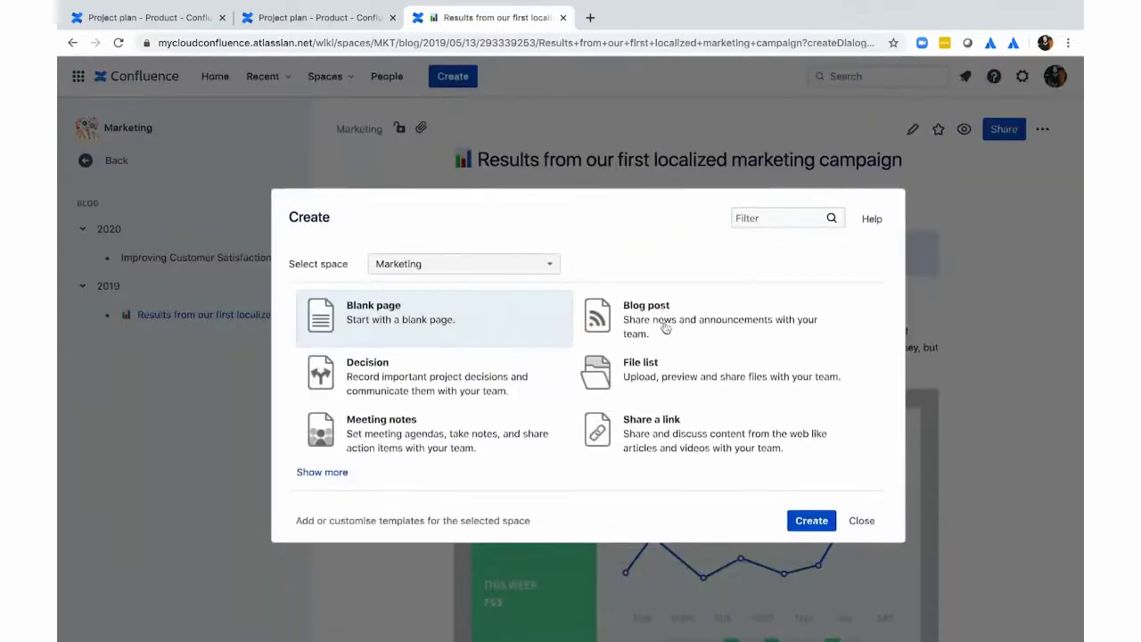
left_click(665, 328)
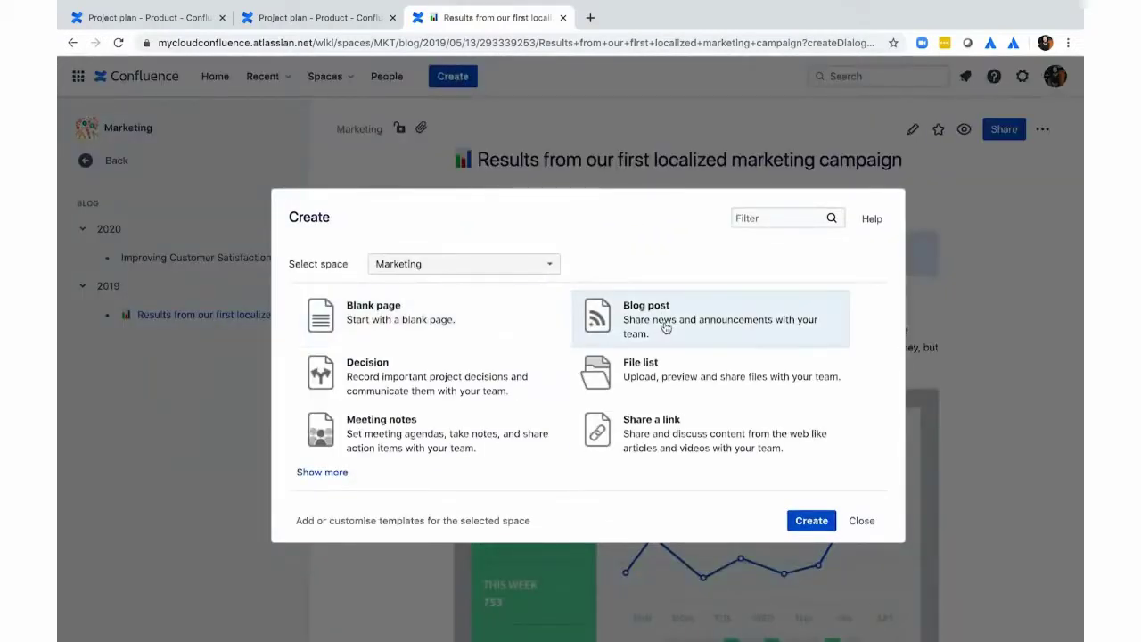
left_click(861, 521)
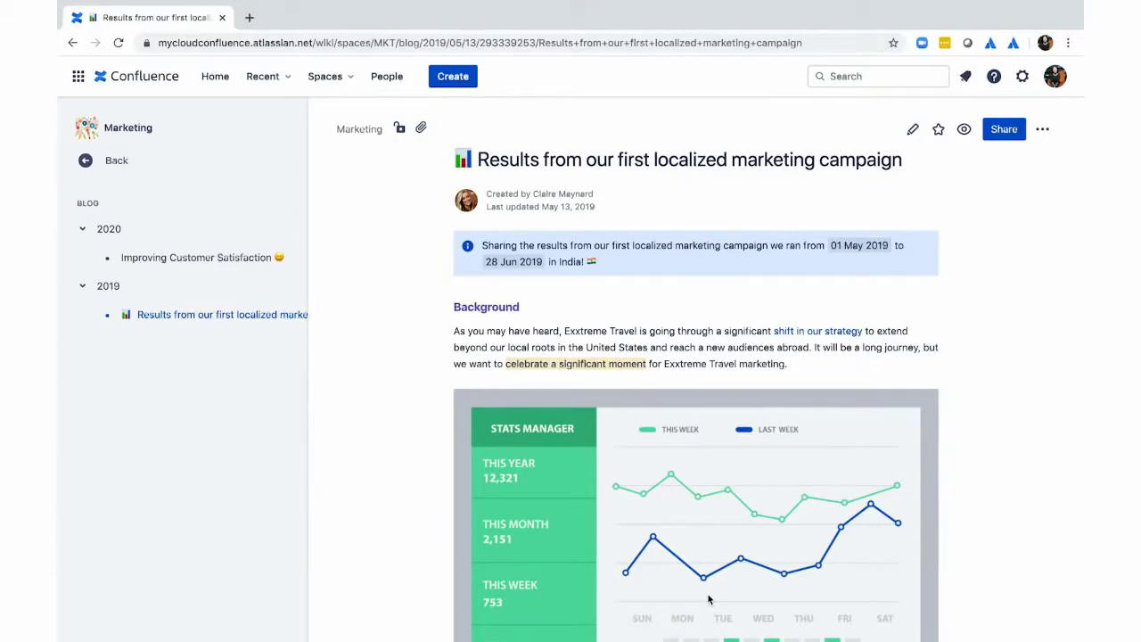
- Open Jira Software in a new browser tab and switch to it
left_click(79, 79)
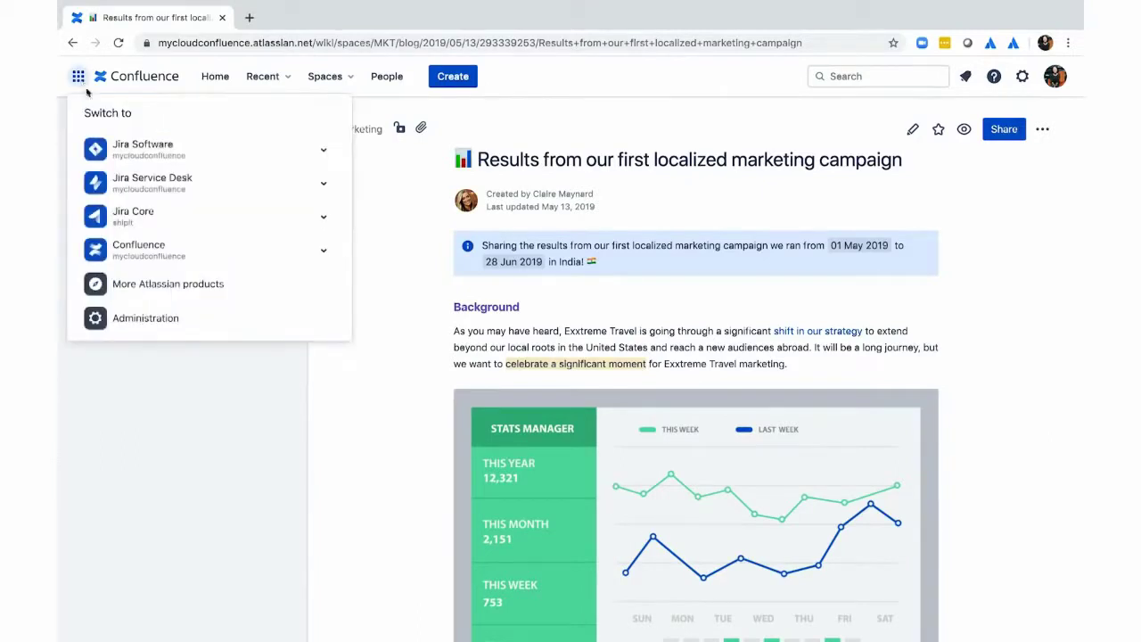
right_click(125, 148)
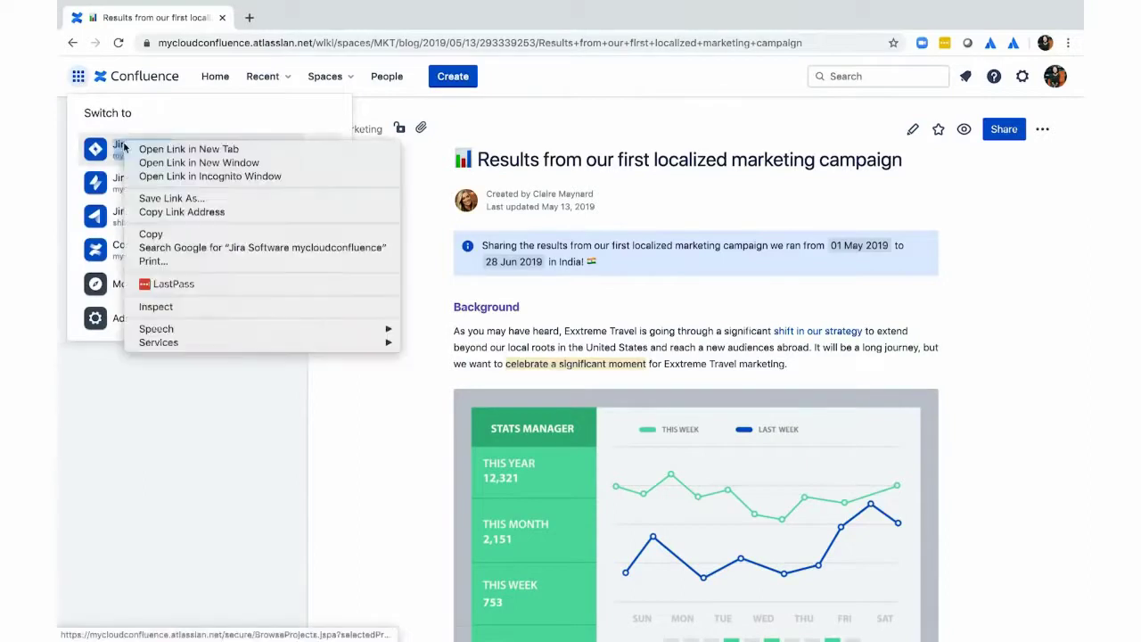
left_click(147, 150)
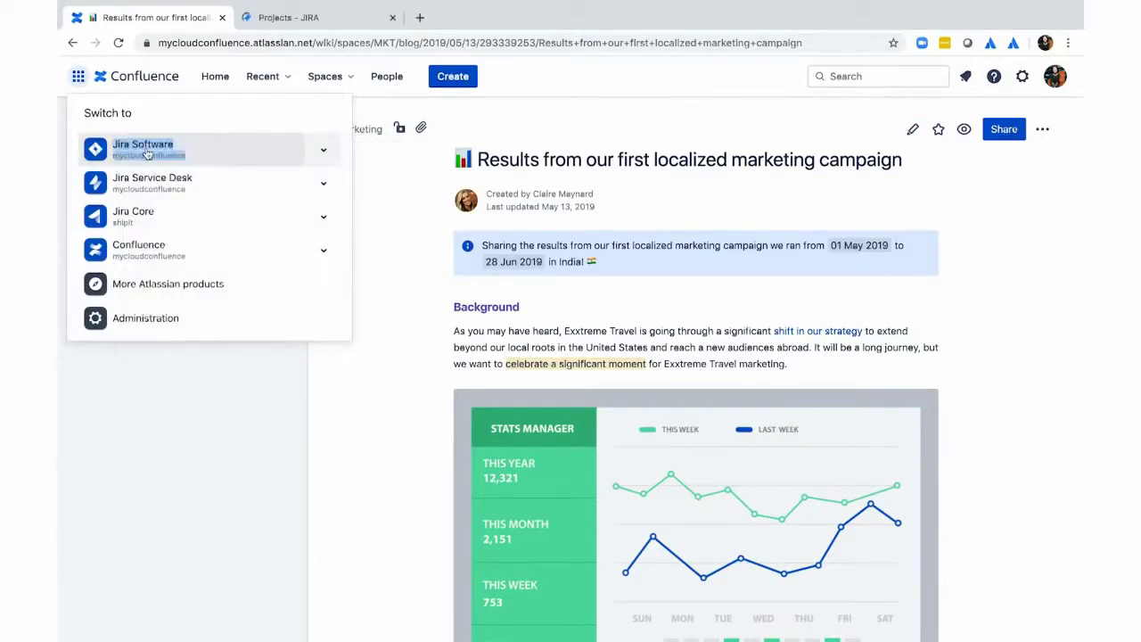
left_click(276, 19)
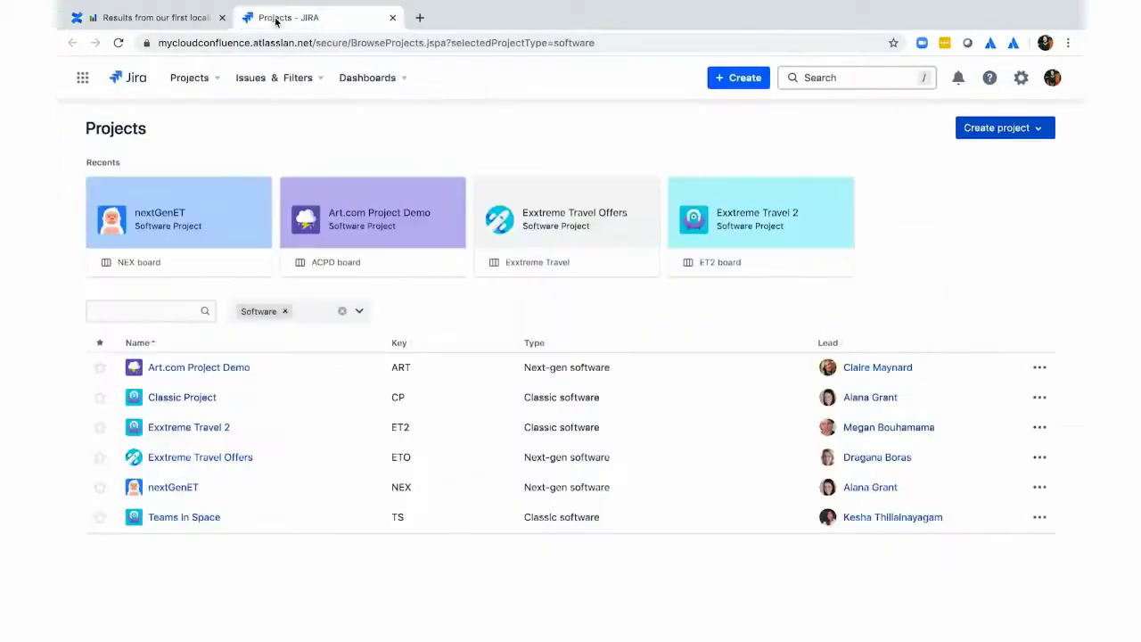
- Open the roadmap of the nextGenET project and copy its web address
left_click(202, 192)
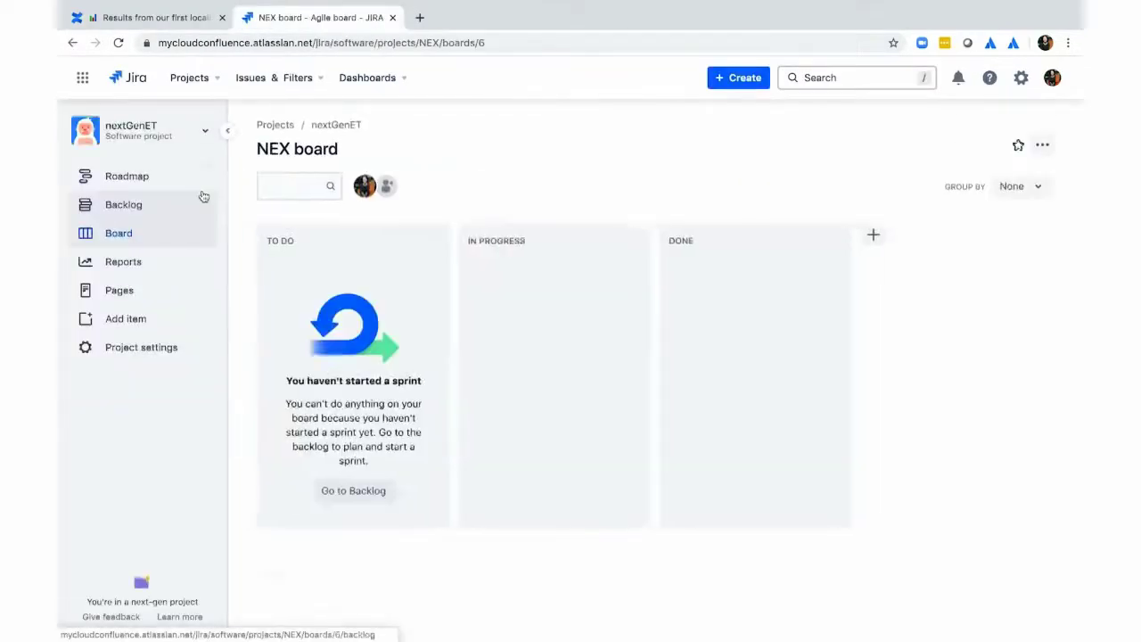
left_click(184, 185)
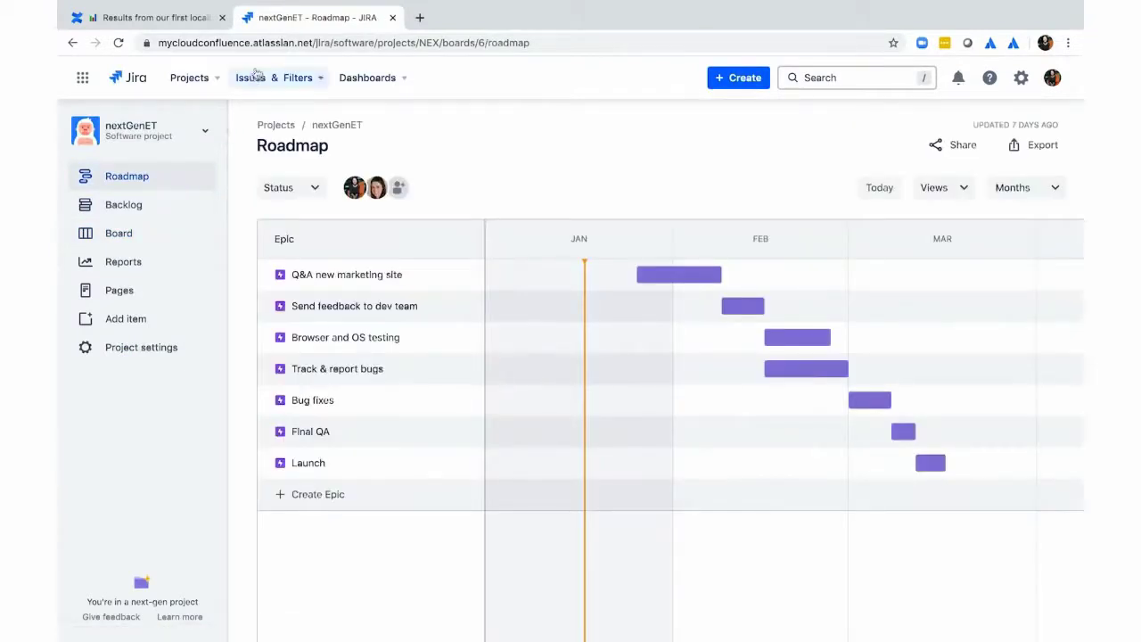
left_click(265, 42)
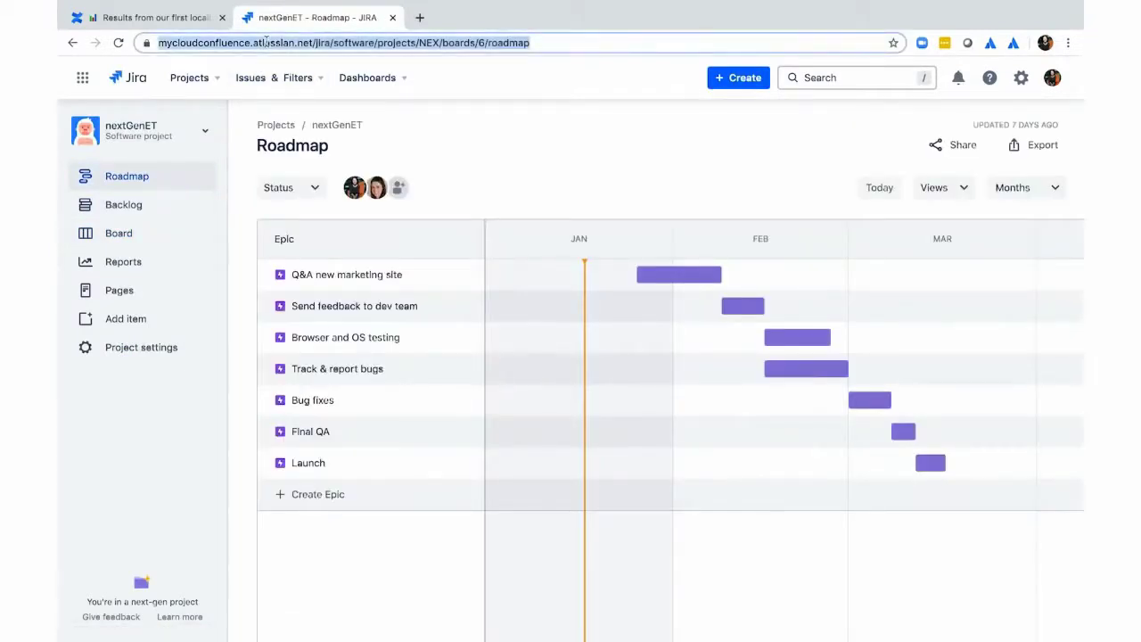
- Switch back to Confluence and open the recently visited Project plan page in the Product space
left_click(152, 18)
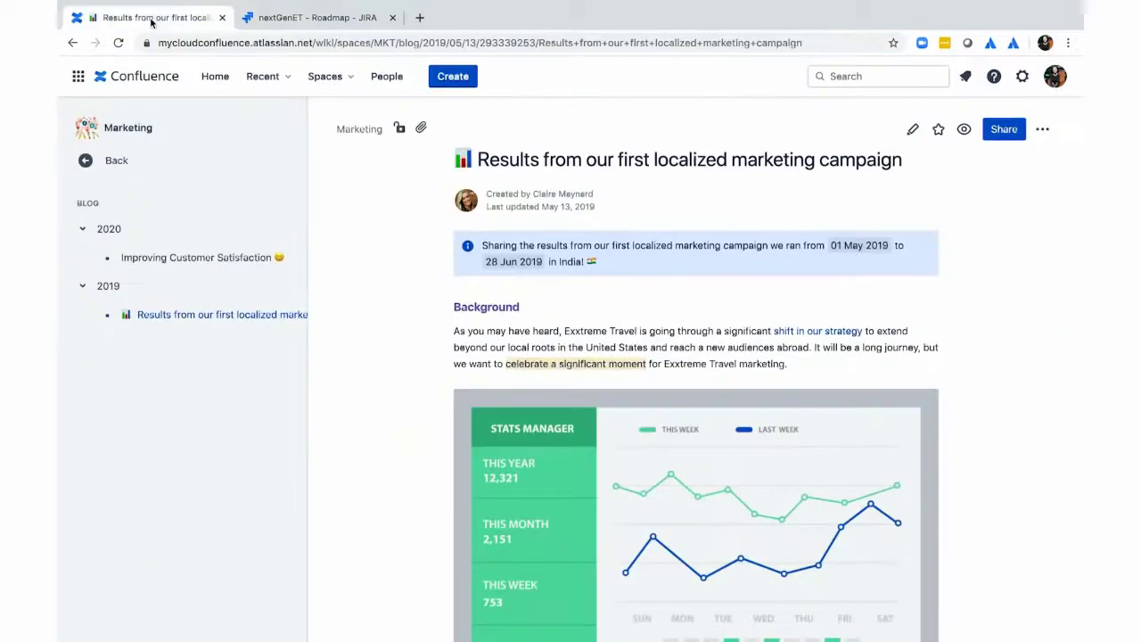
left_click(288, 78)
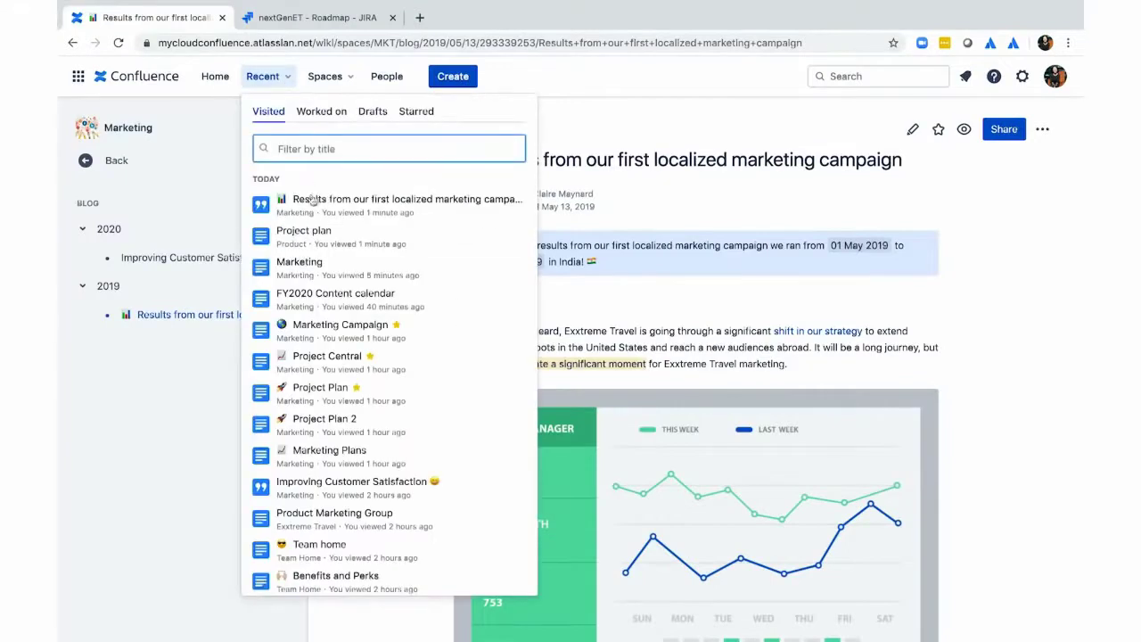
left_click(315, 229)
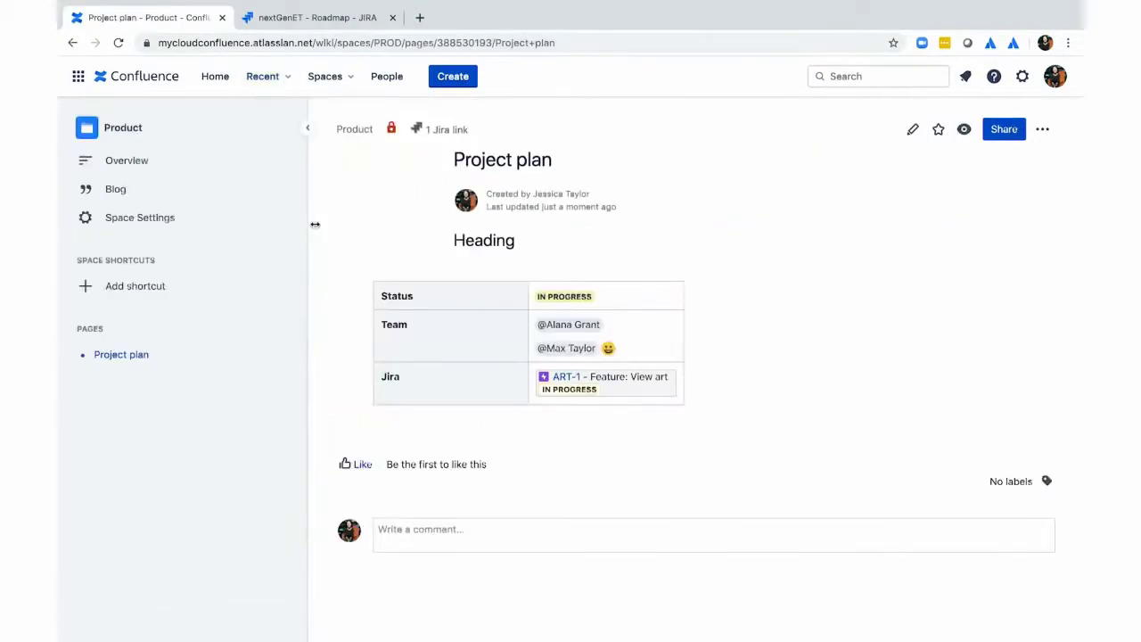
left_click(305, 19)
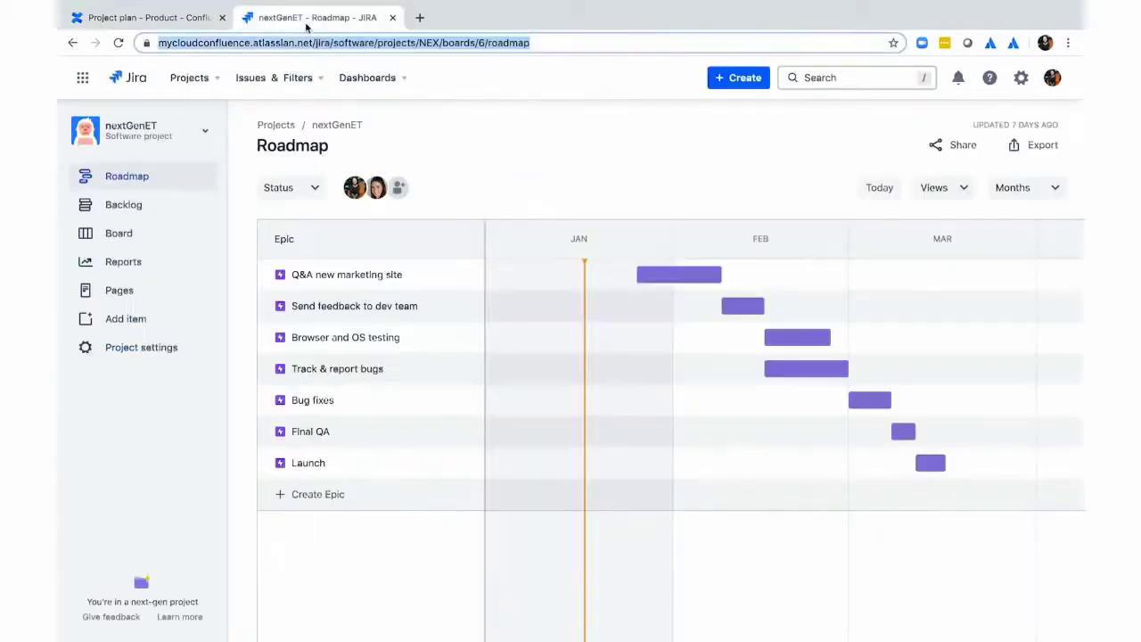
left_click(176, 22)
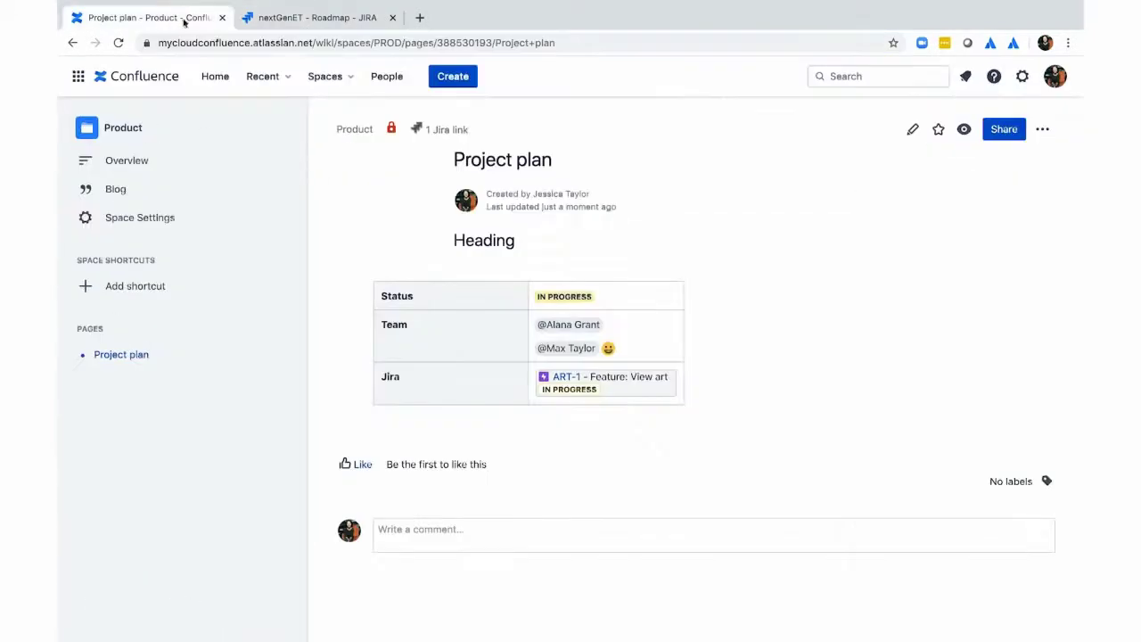
- Edit the Project plan page and embed the nextGenET Jira roadmap below the two-column layout by pasting its link
left_click(912, 131)
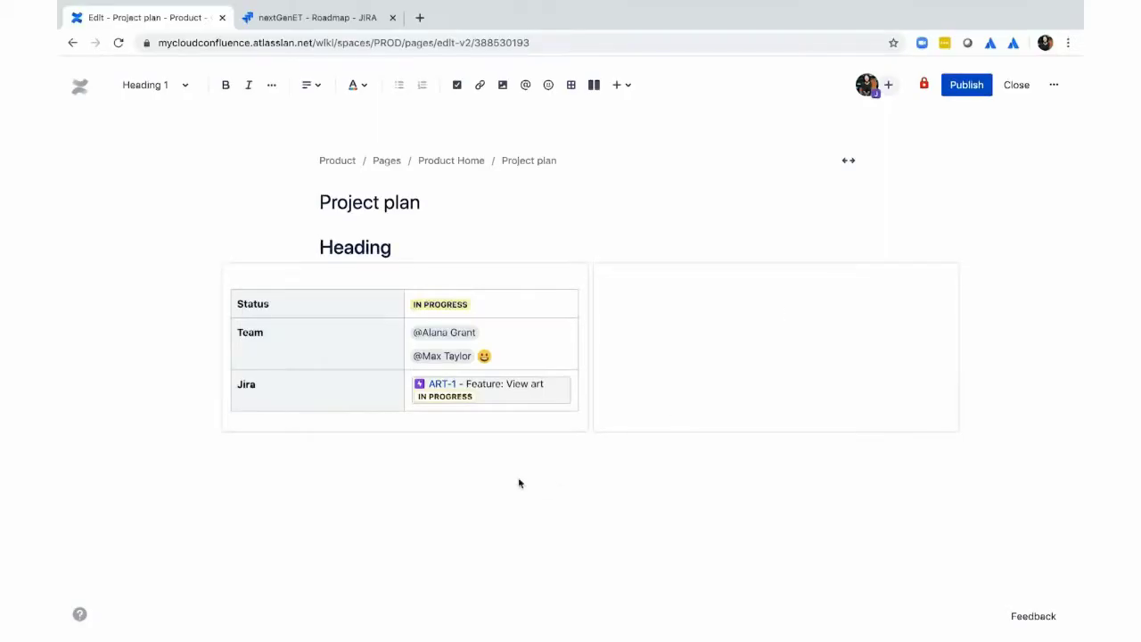
left_click(519, 483)
key("ctrl+v")
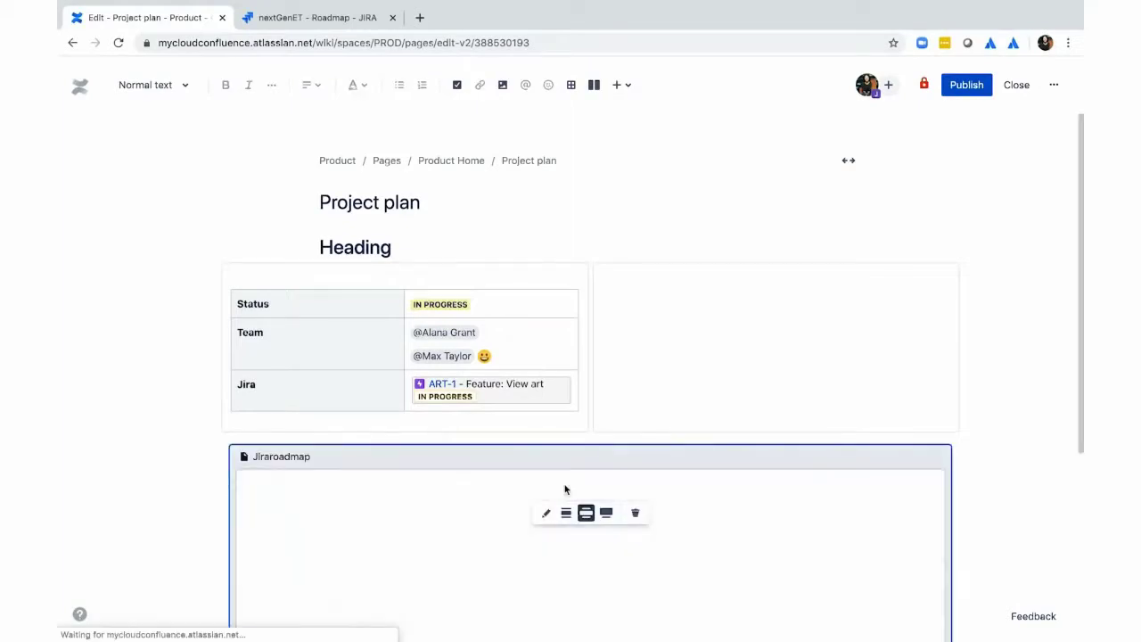
scroll(565, 488, "down", 5)
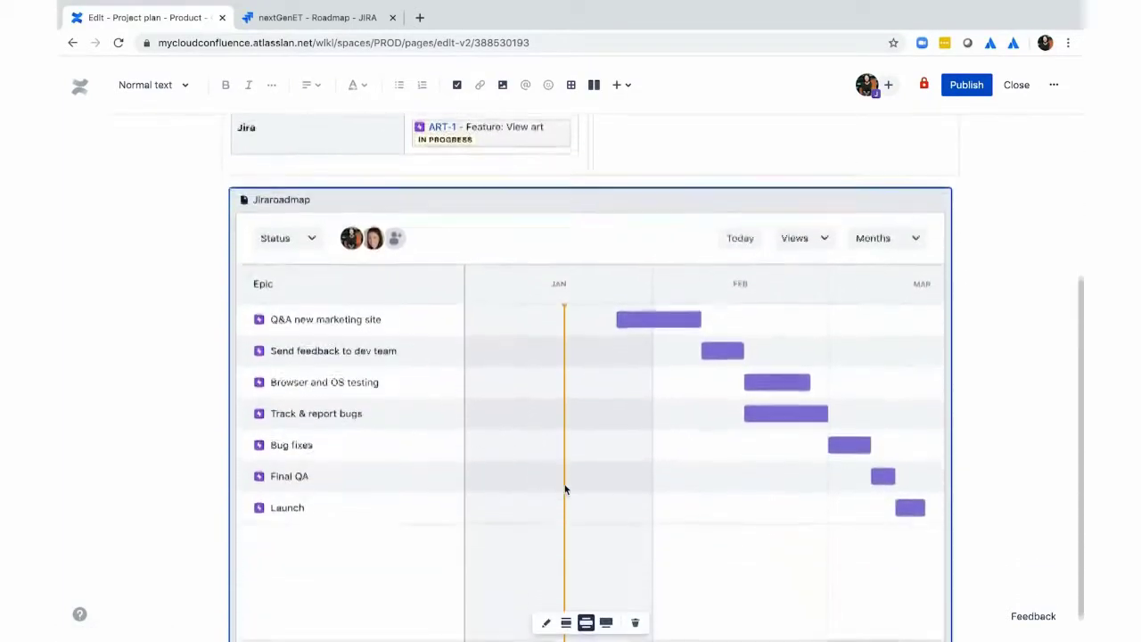
scroll(564, 488, "down", 1)
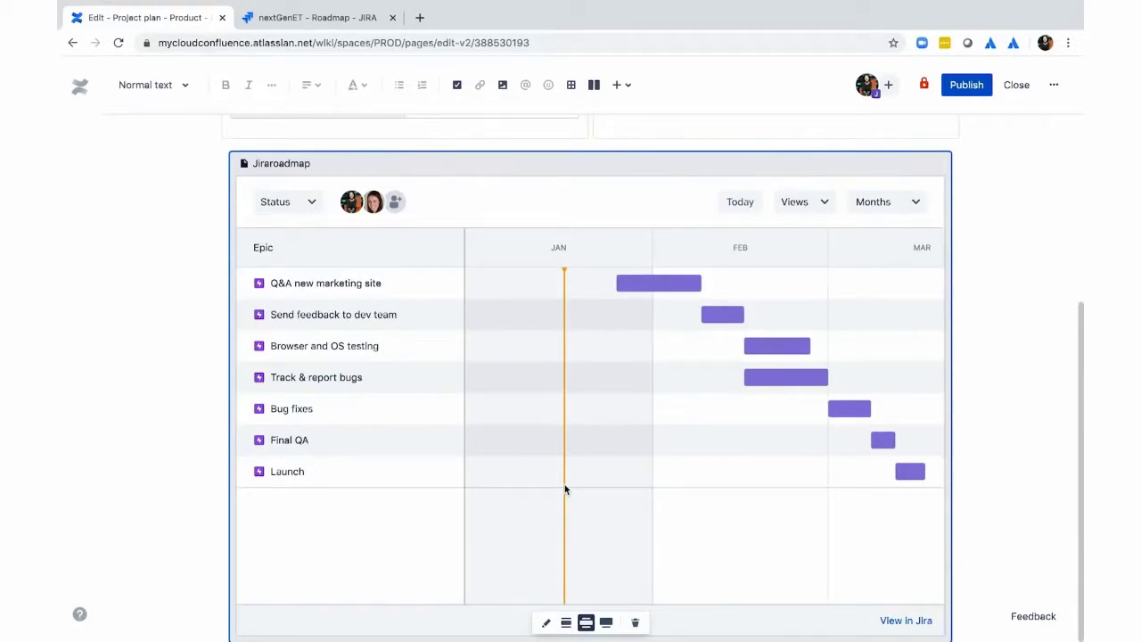
scroll(564, 484, "up", 3)
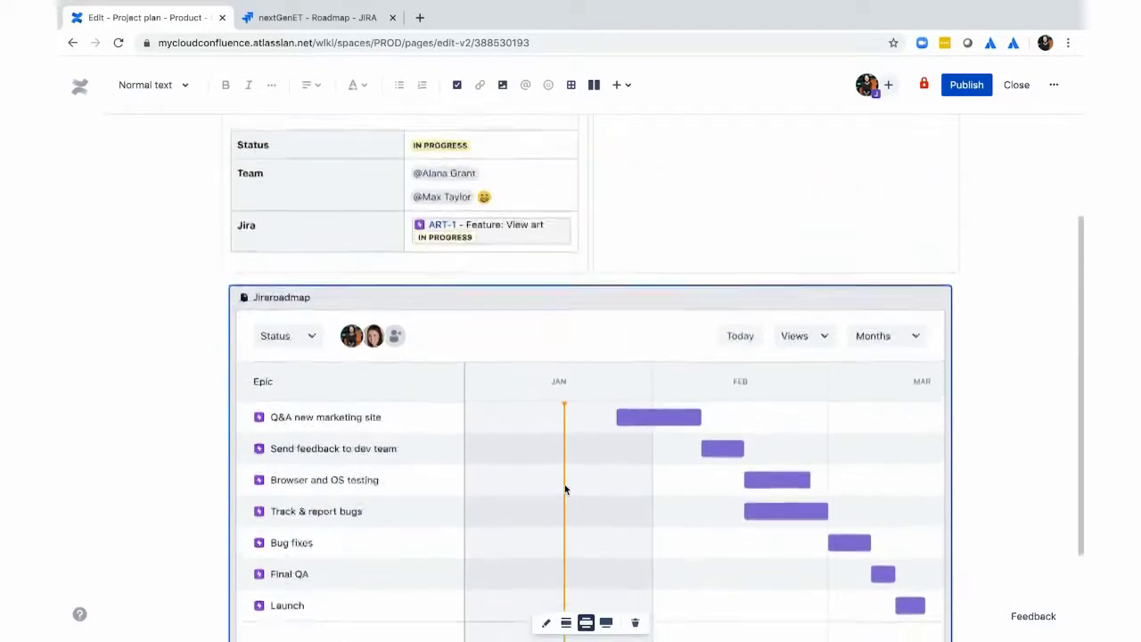
- Publish the Project plan page with the embedded Jira roadmap
scroll(564, 484, "up", 1)
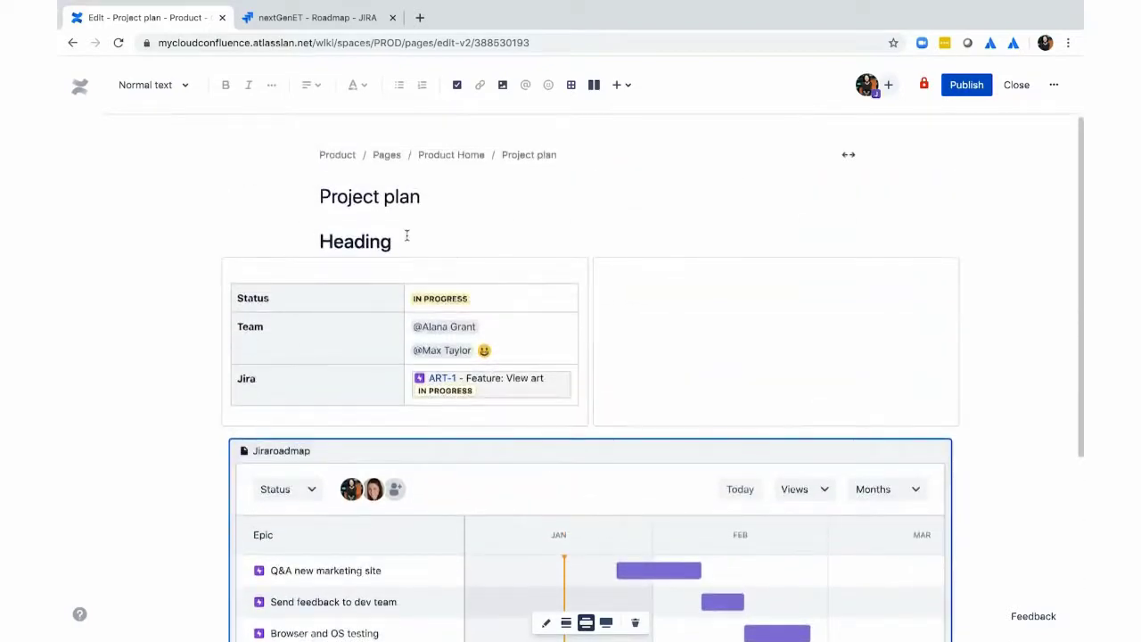
left_click_drag(405, 242, 319, 244)
left_click(318, 244)
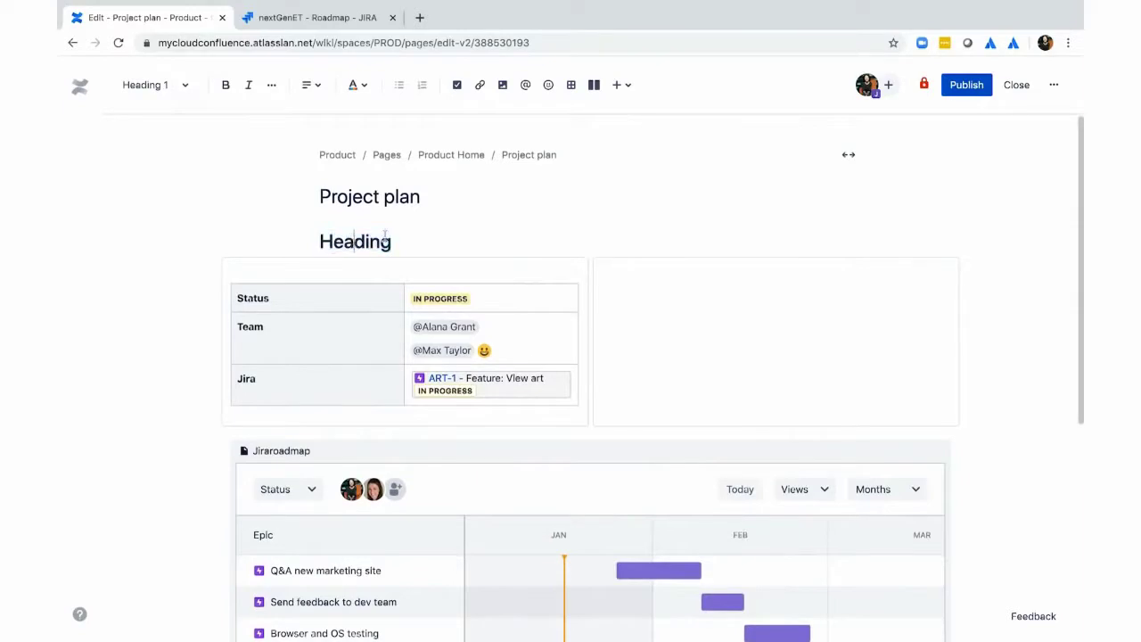
left_click(967, 85)
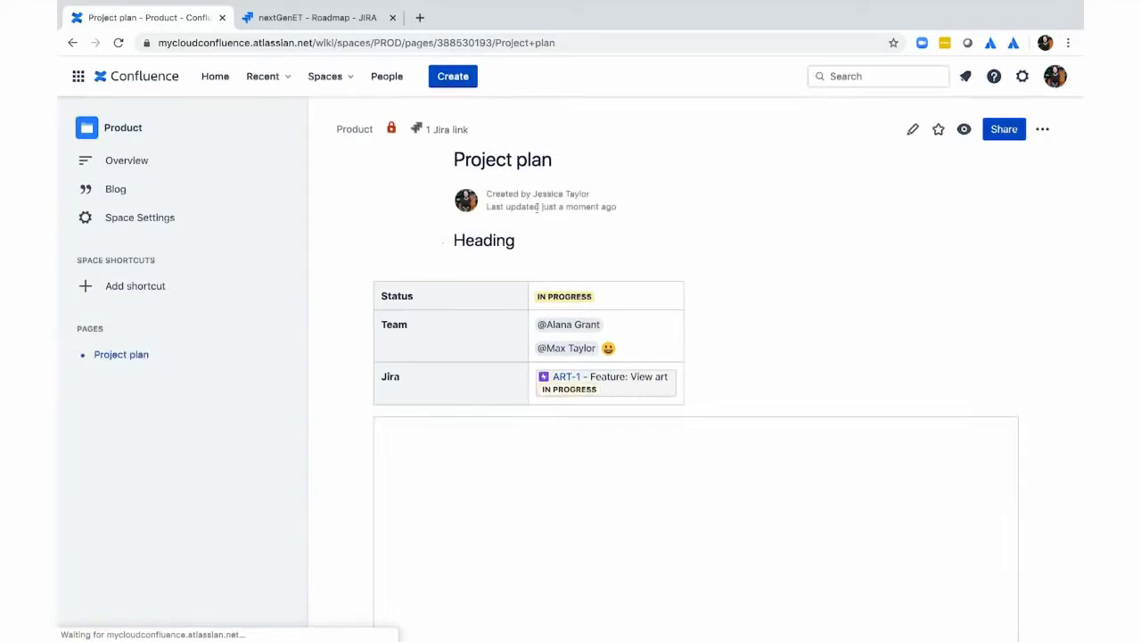
- Start a Jira issue from the page's Heading text with the summary Bug, and cancel it
left_click_drag(527, 246, 455, 236)
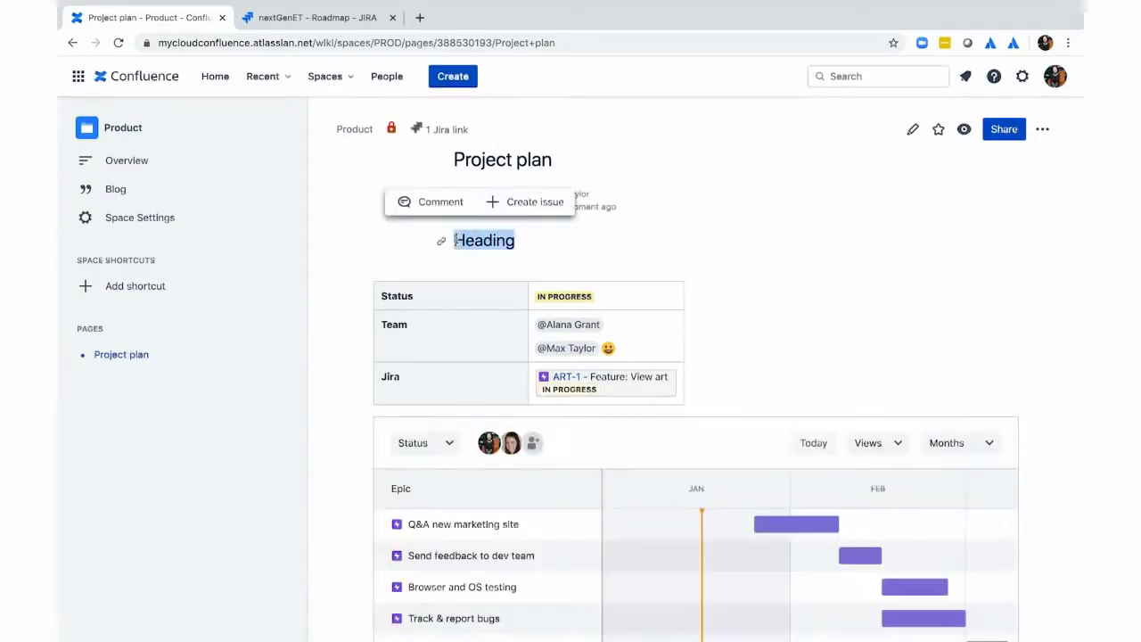
left_click(516, 205)
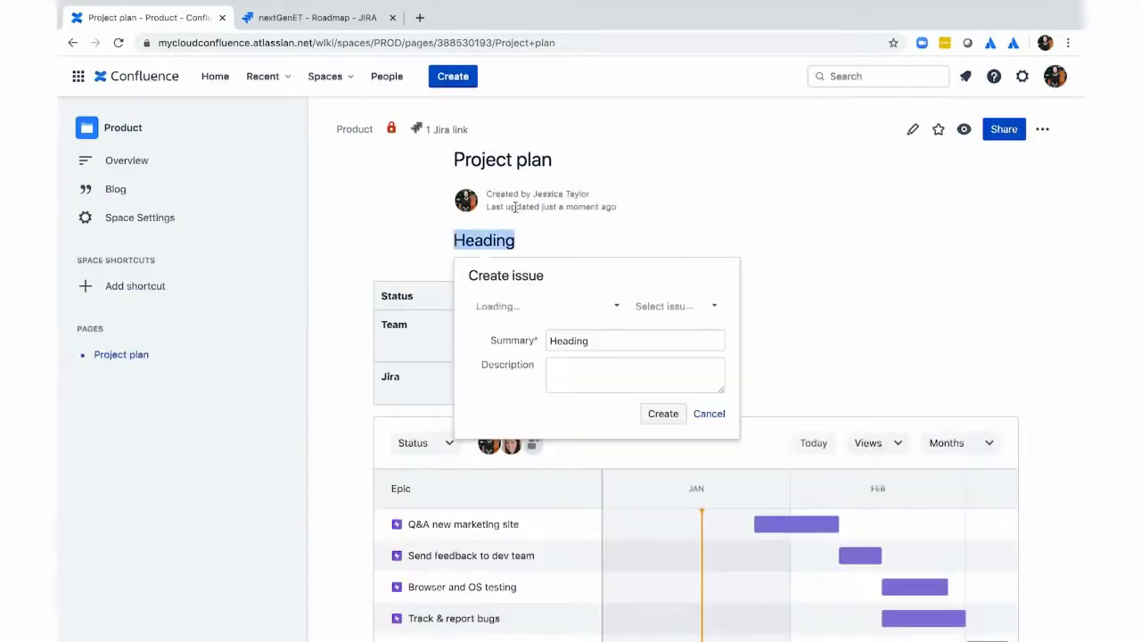
left_click_drag(612, 345, 550, 341)
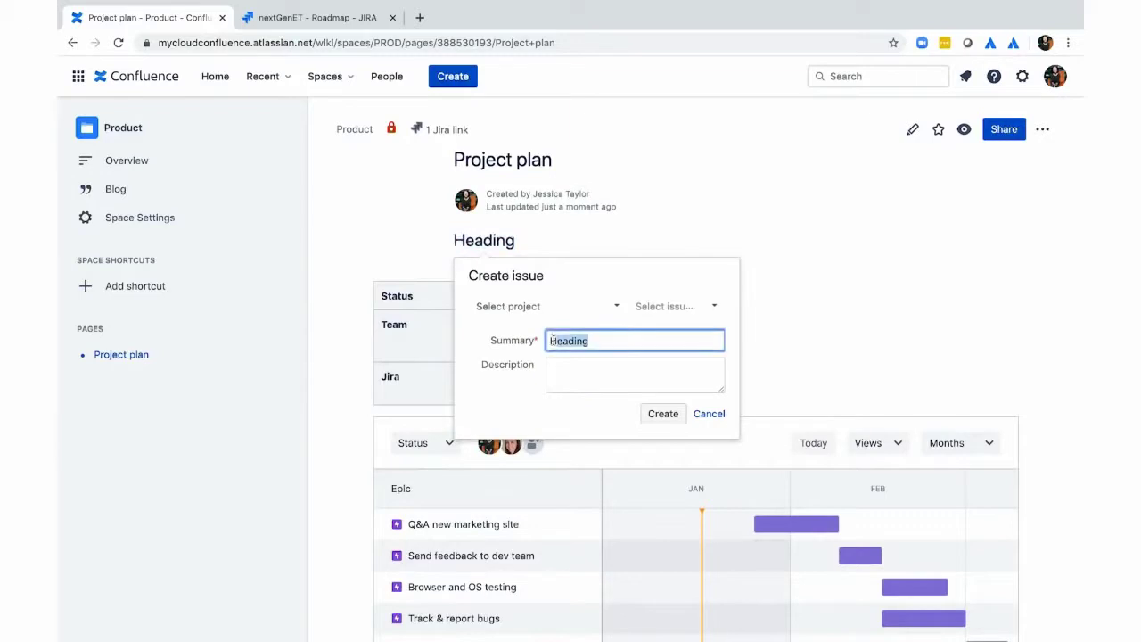
type("Bug")
left_click(711, 415)
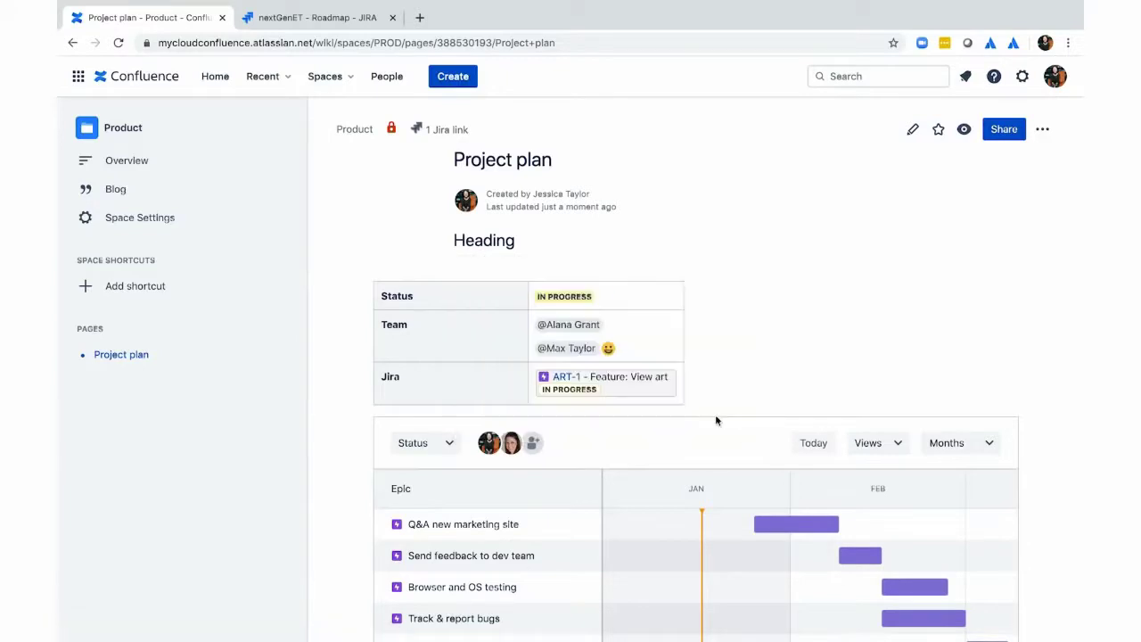
- Open trello.com in a new browser tab, open the New Offer: Rock Climbing in Colorado board and copy its web address
left_click(421, 18)
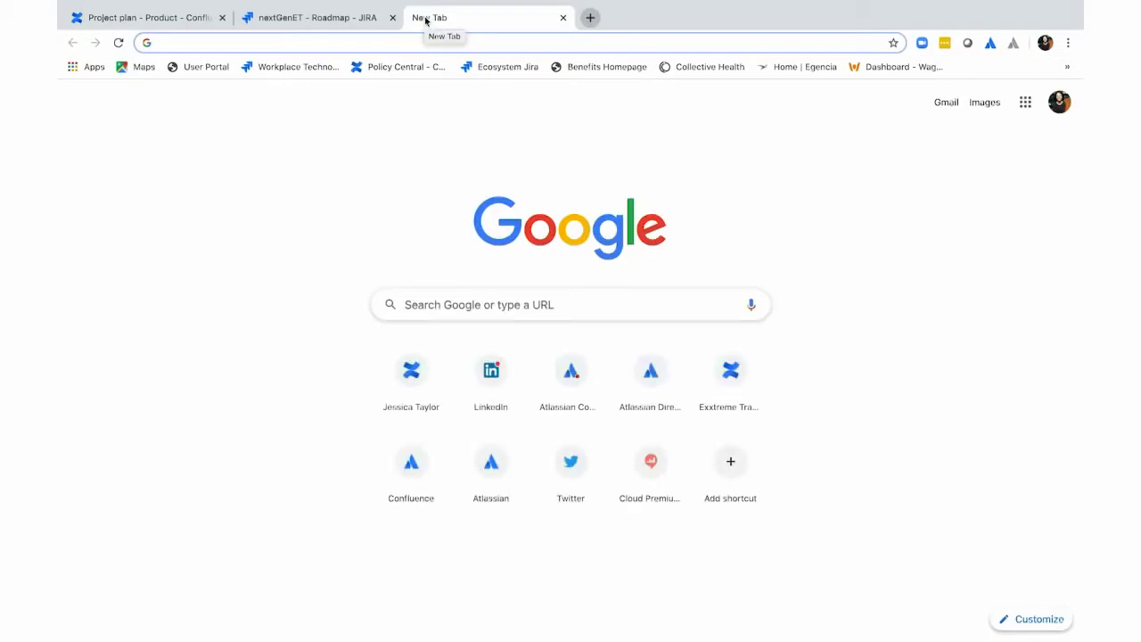
type("trello.com")
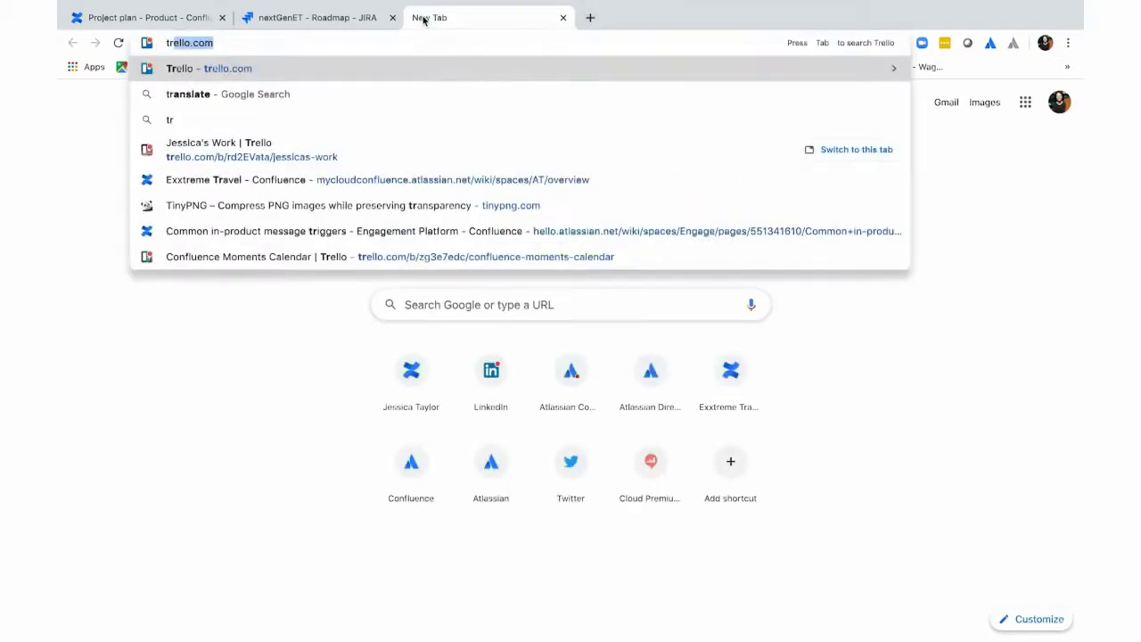
key("Return")
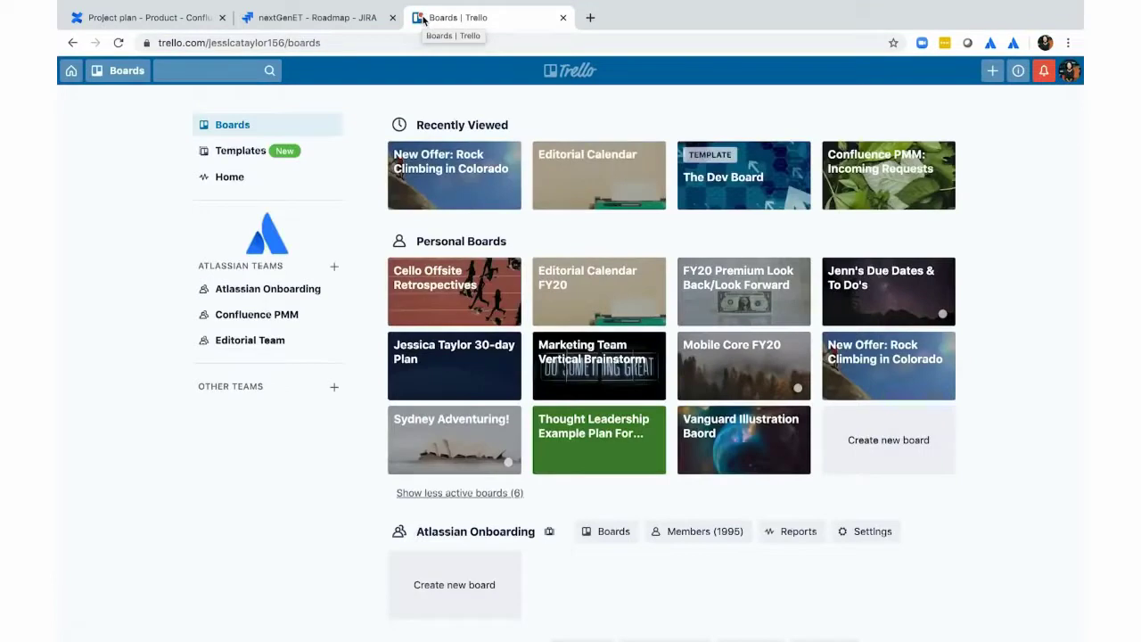
left_click(435, 165)
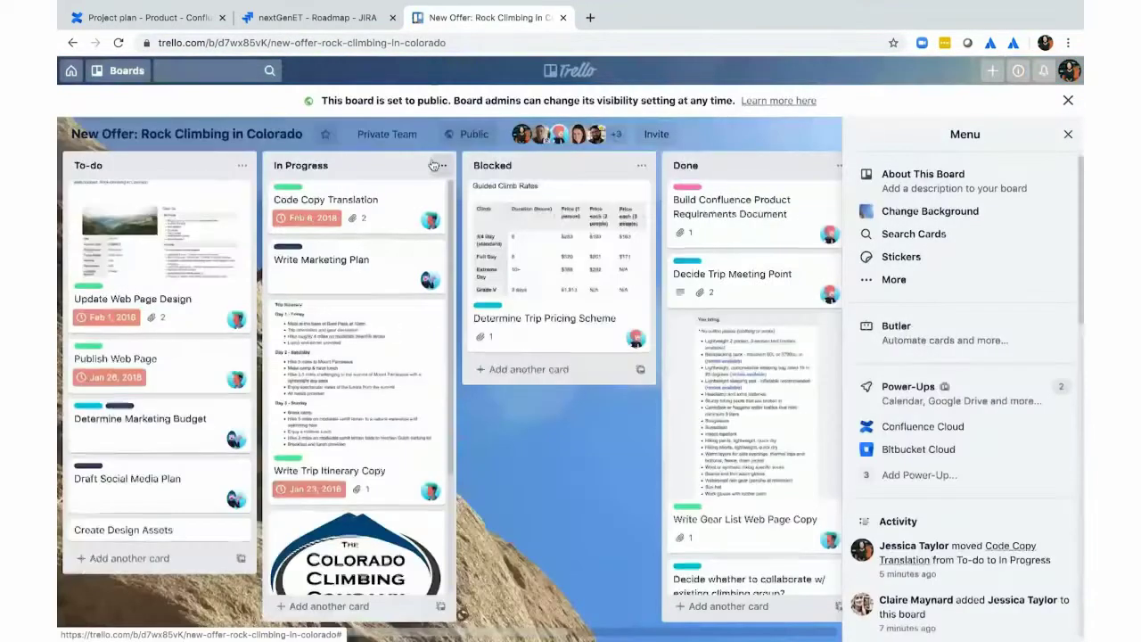
left_click(429, 46)
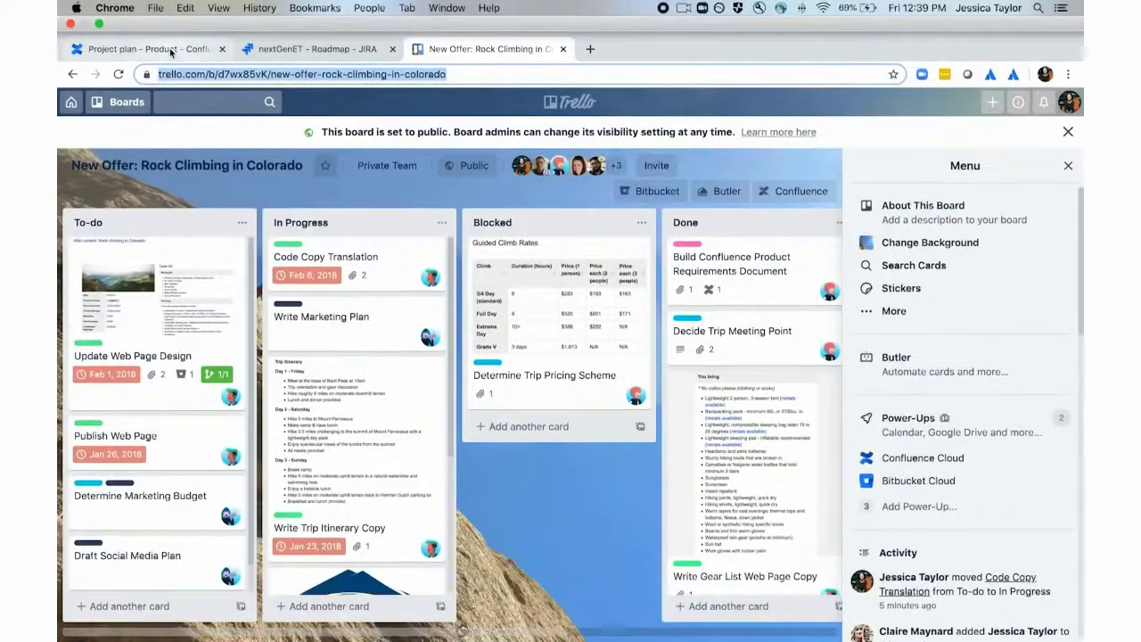
- Switch back to Confluence, embed the copied Trello board above the Jira roadmap on the Project plan page, and publish the page
left_click(170, 52)
left_click(912, 130)
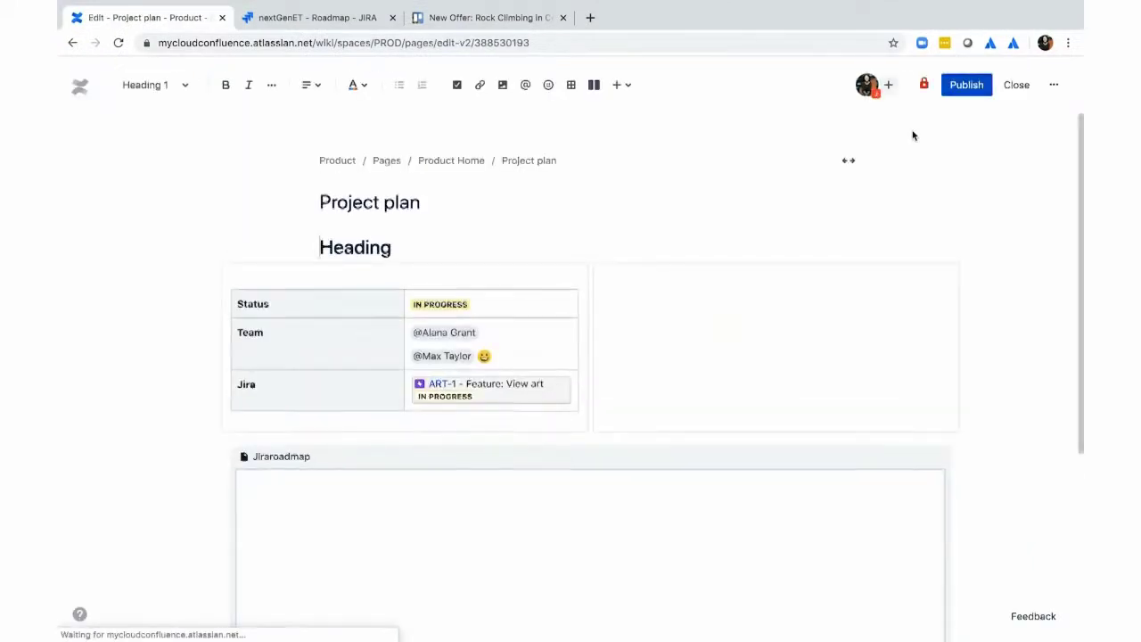
scroll(912, 134, "down", 5)
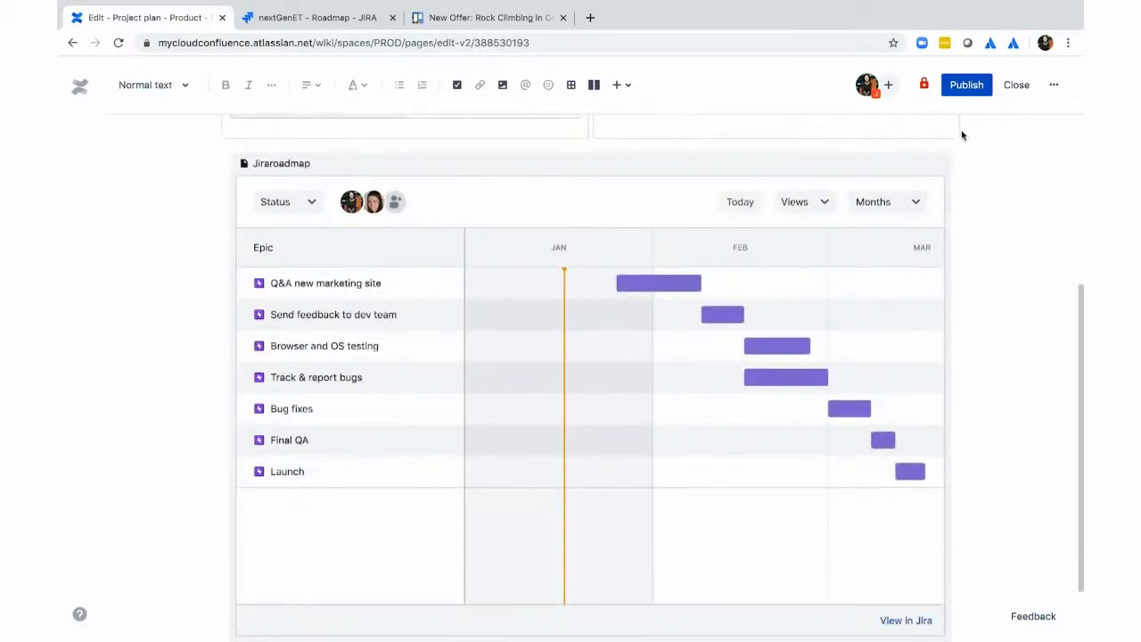
left_click(962, 128)
type("/trello")
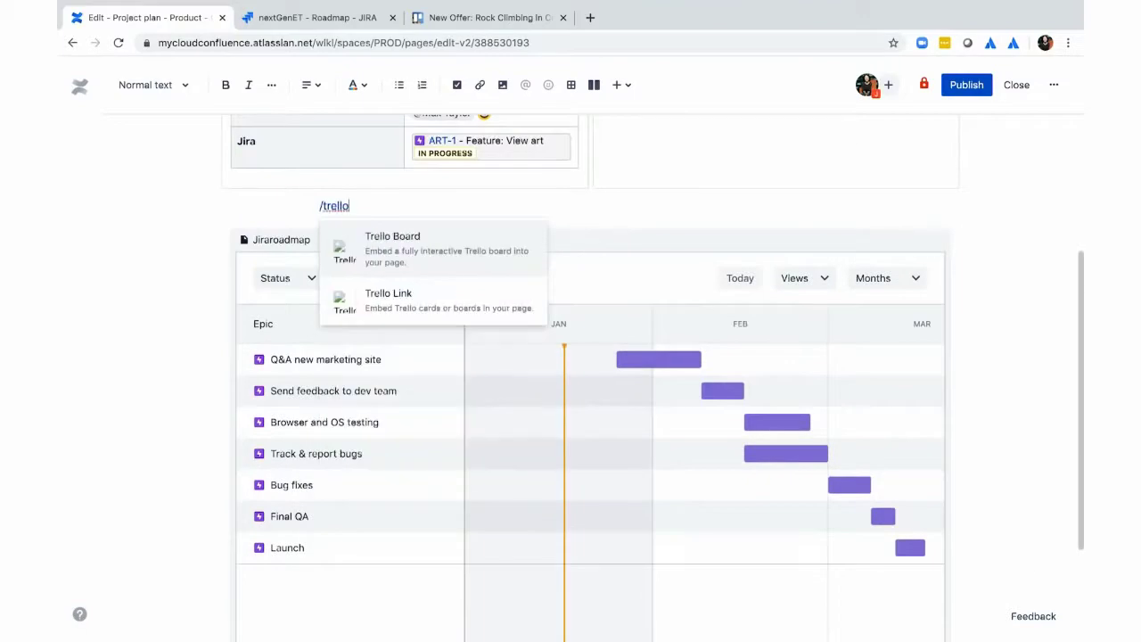
key("Return")
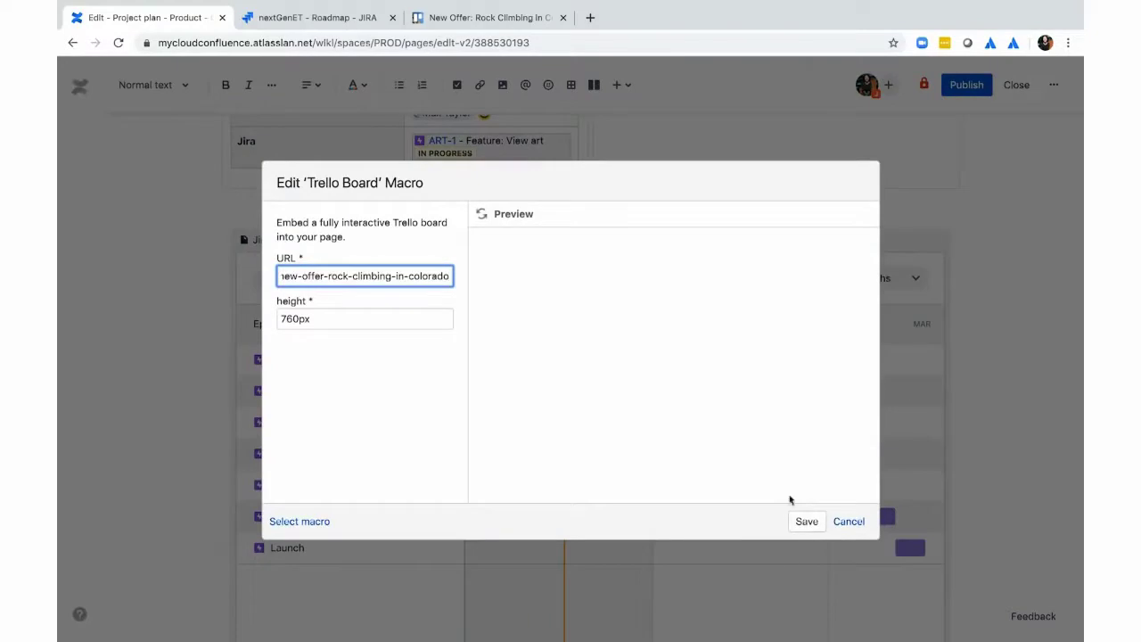
left_click(806, 521)
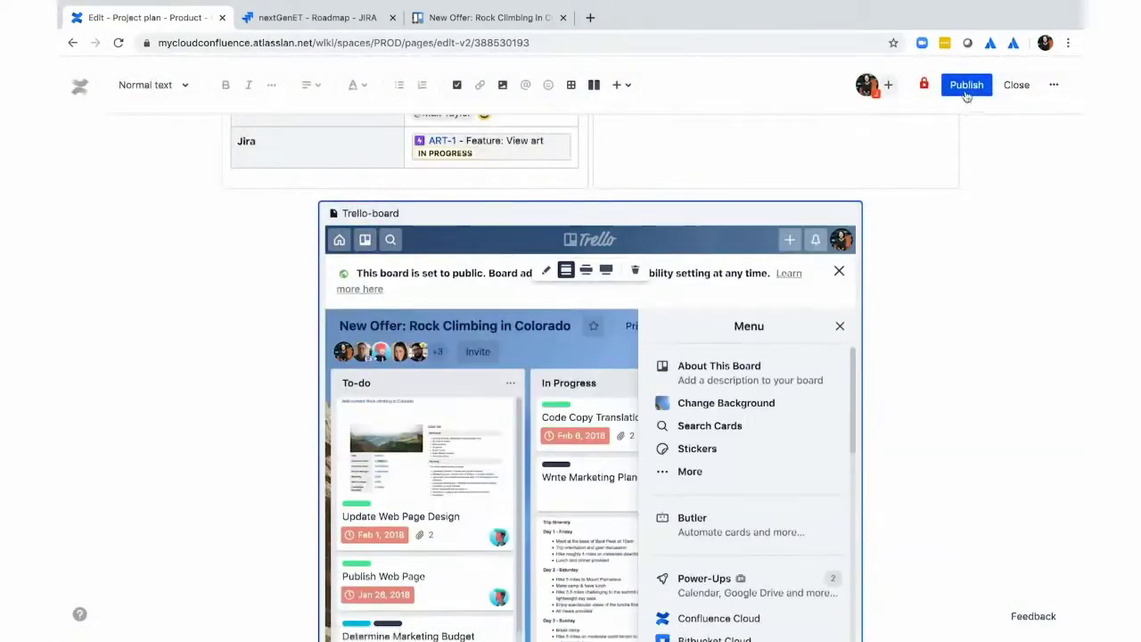
left_click(965, 91)
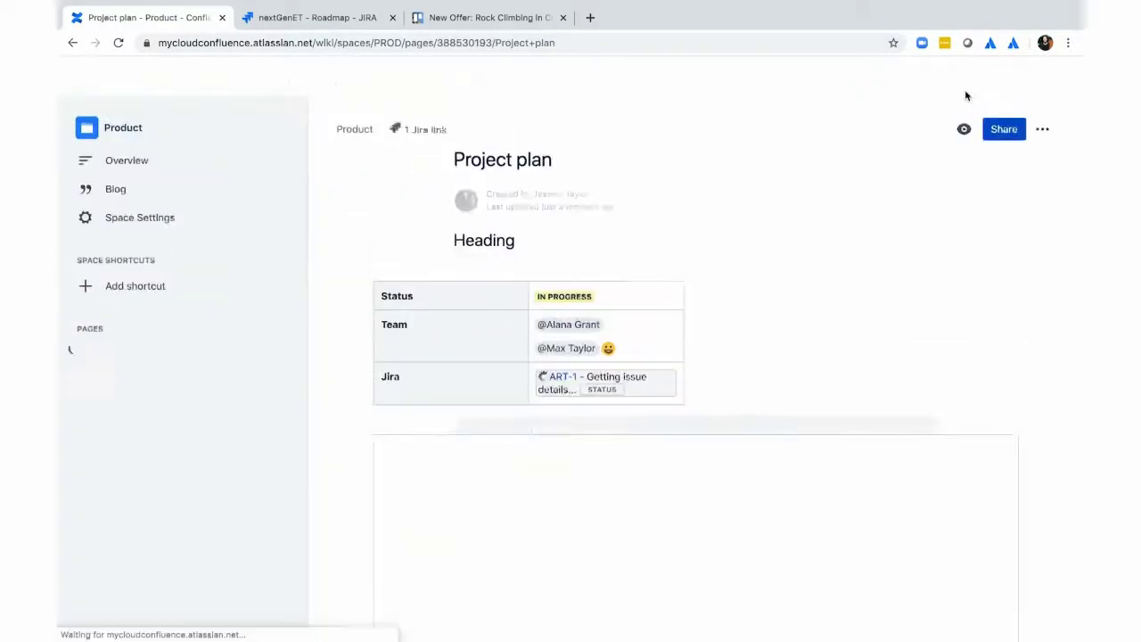
- Close the embedded Trello board's menu and move the Update Web Page Design card from To-do to In Progress
scroll(897, 375, "down", 3)
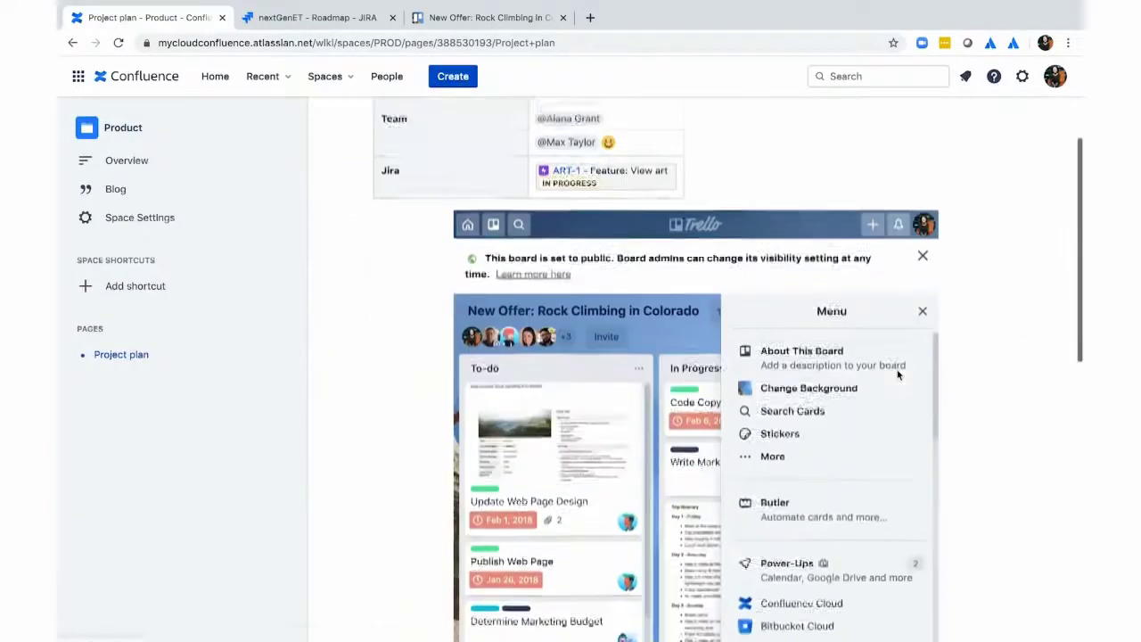
left_click(922, 280)
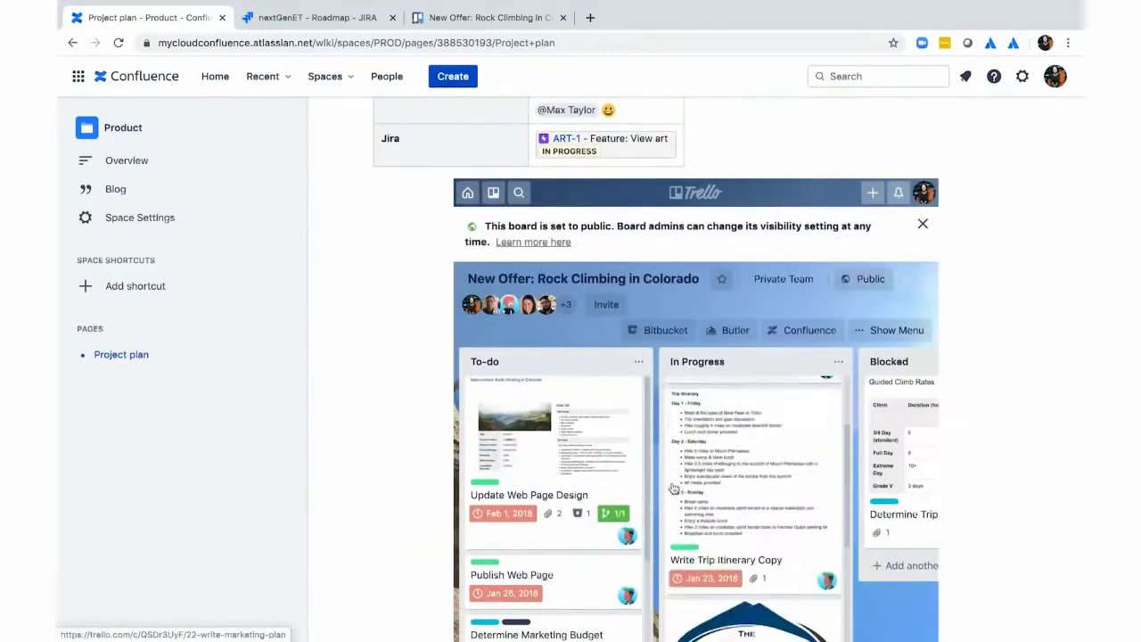
left_click_drag(589, 506, 767, 517)
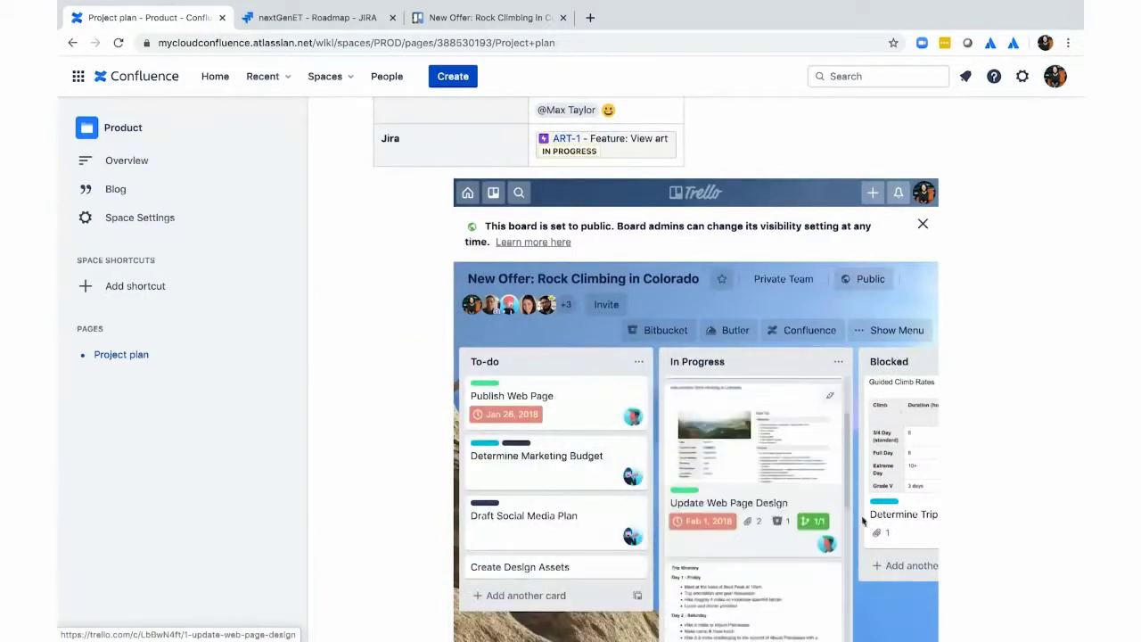
scroll(1042, 517, "down", 3)
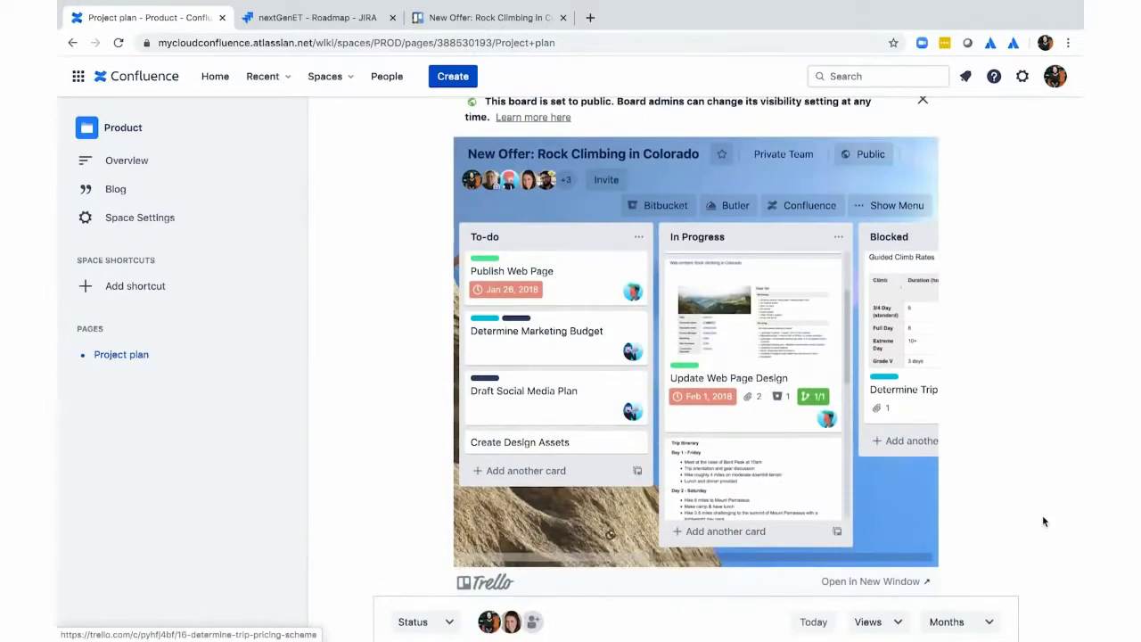
- Open the Atlassian Marketplace in a new browser tab
left_click(589, 17)
type("mark")
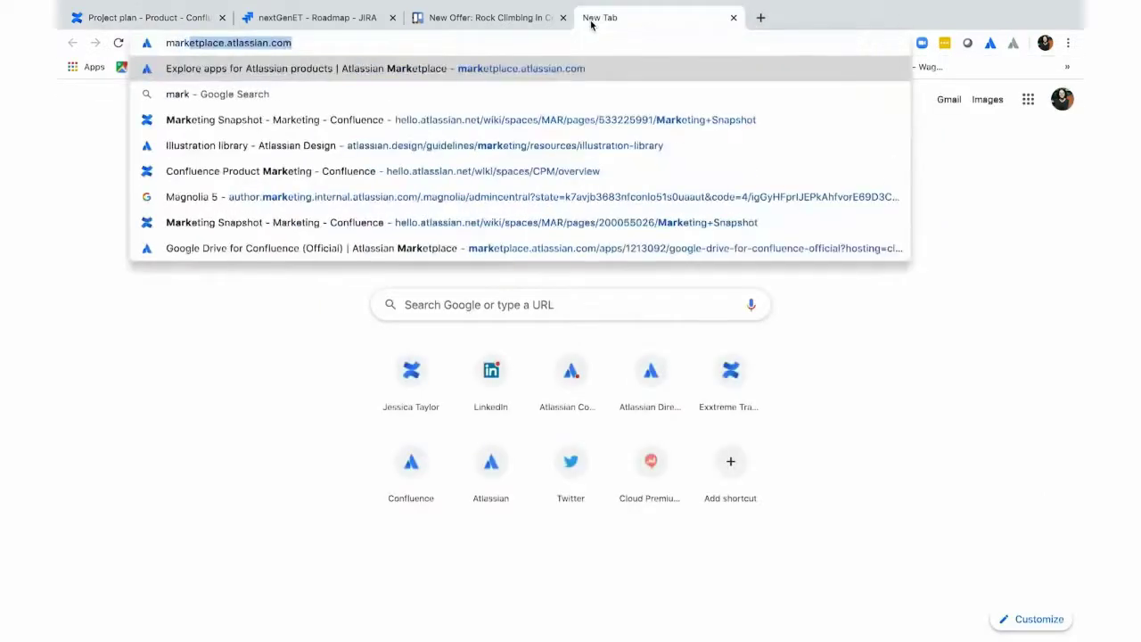
key("Return")
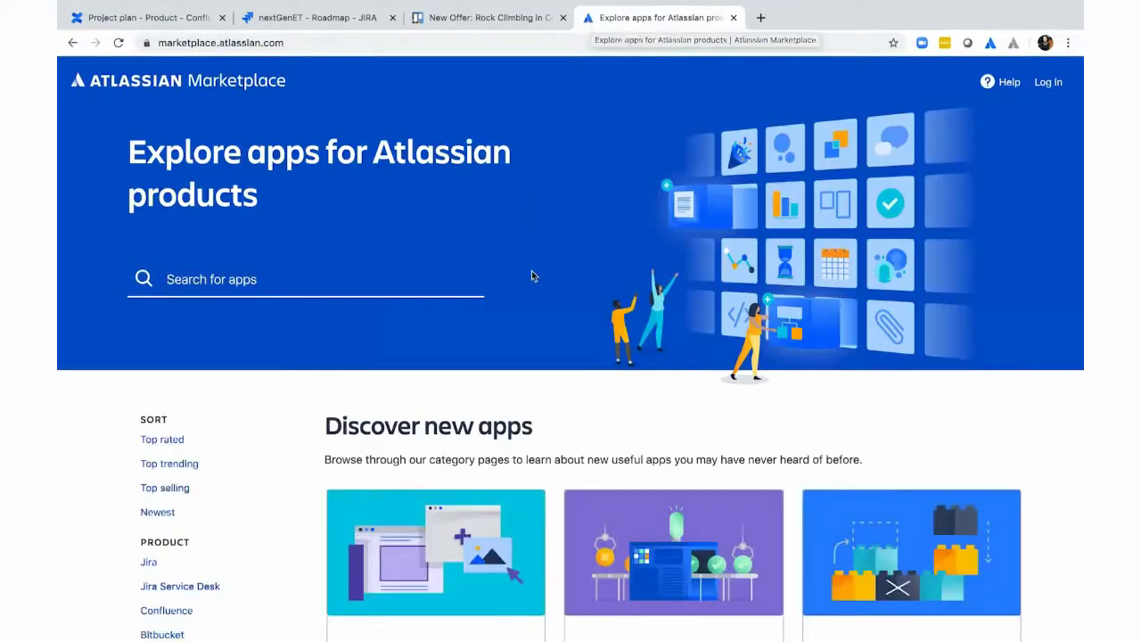
- Filter the Marketplace apps to Confluence with Cloud hosting and browse the results
scroll(531, 270, "down", 2)
scroll(531, 276, "down", 2)
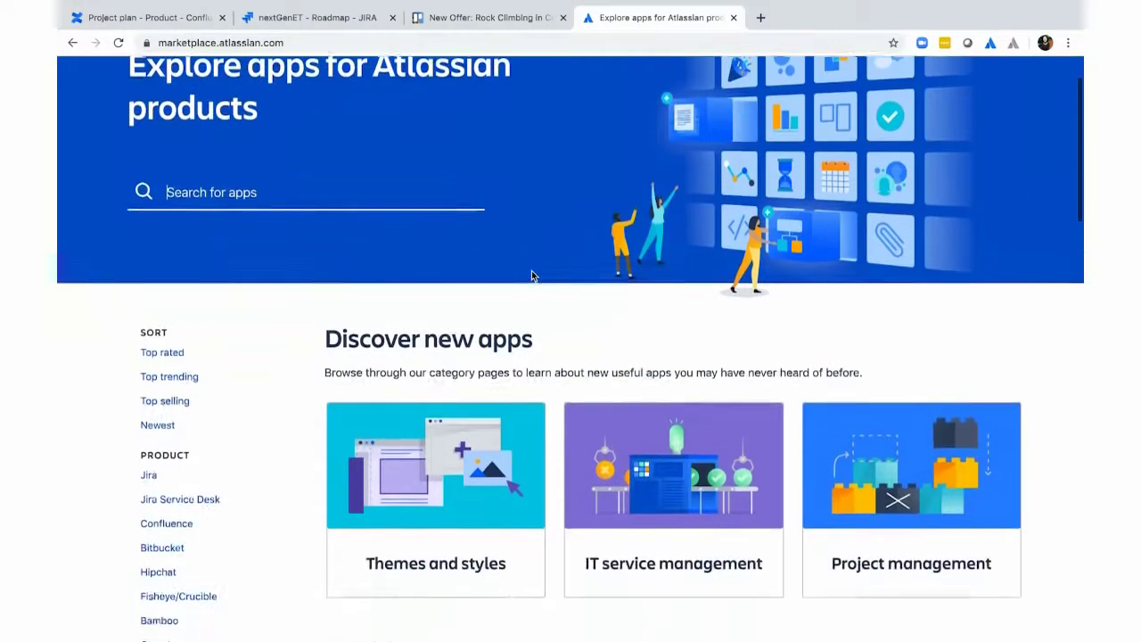
left_click(185, 505)
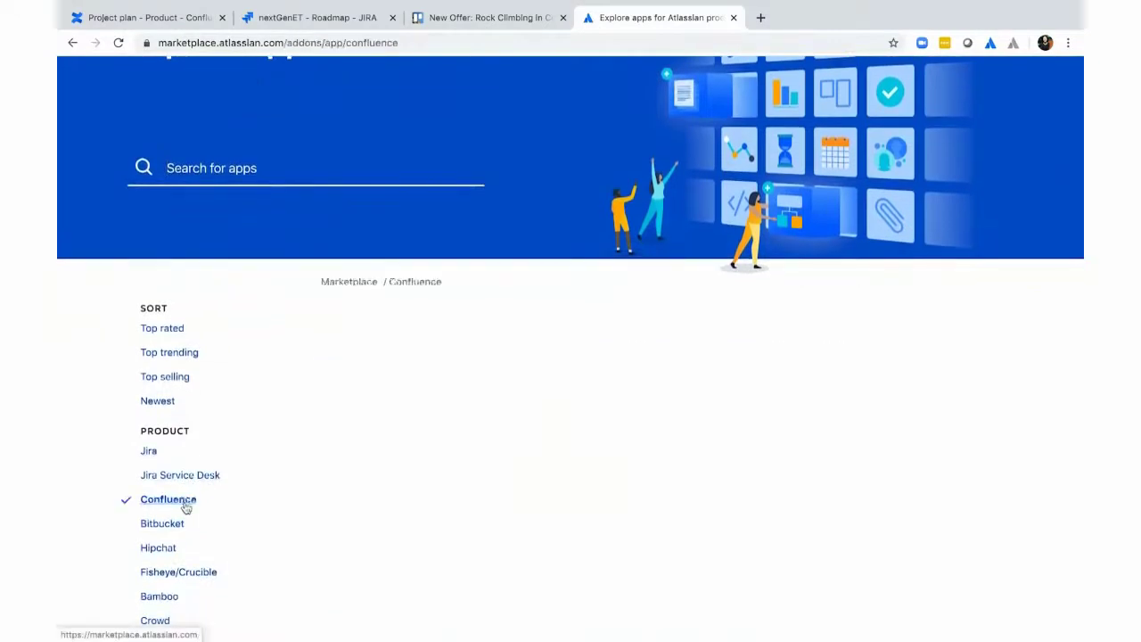
scroll(485, 416, "down", 3)
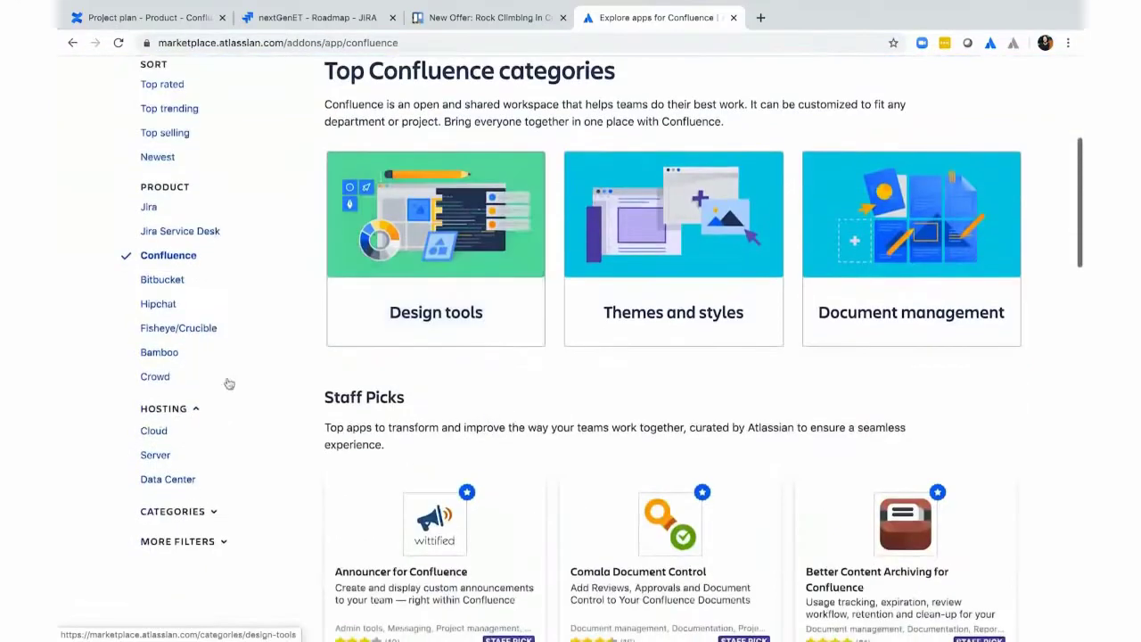
left_click(154, 434)
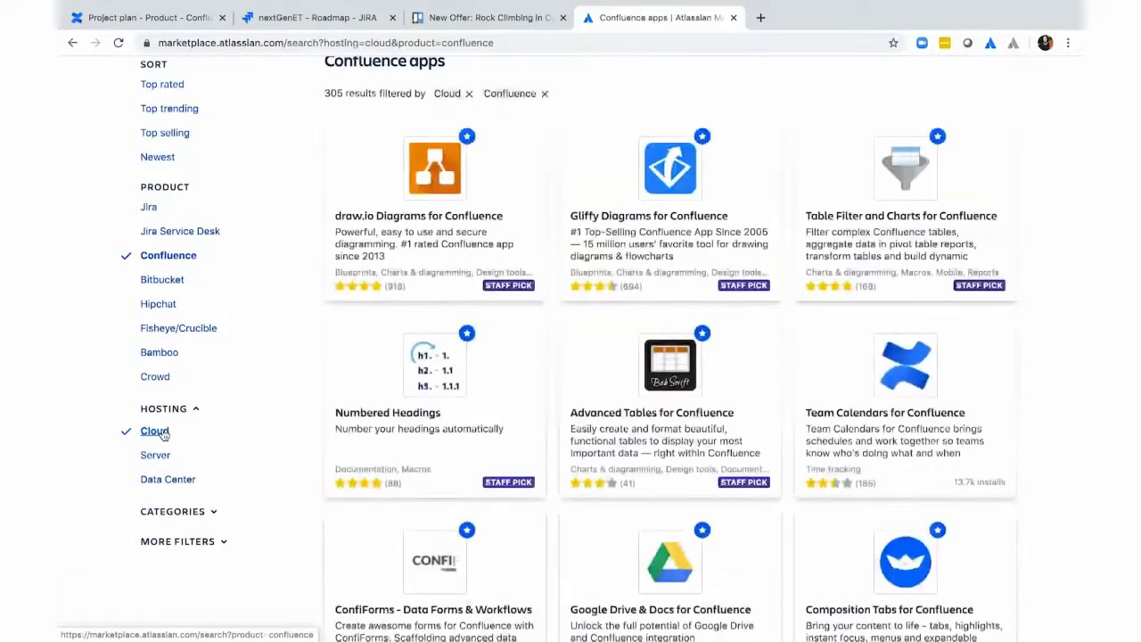
scroll(497, 432, "down", 3)
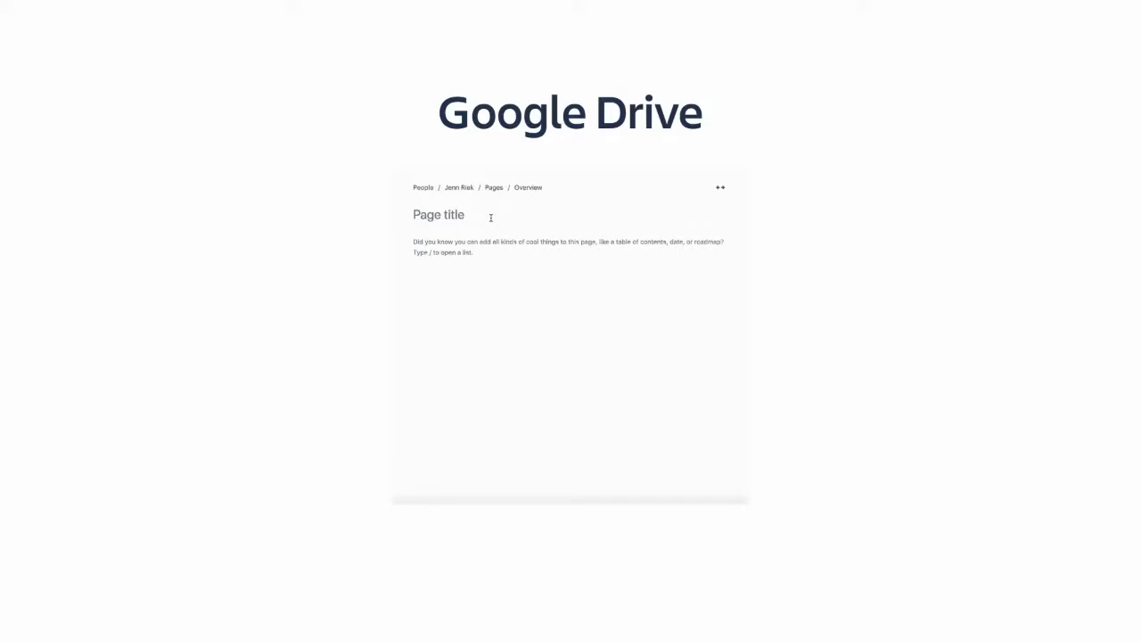
- Look up the Google elements that can be inserted in the body of the blank Confluence page
type("/googl")
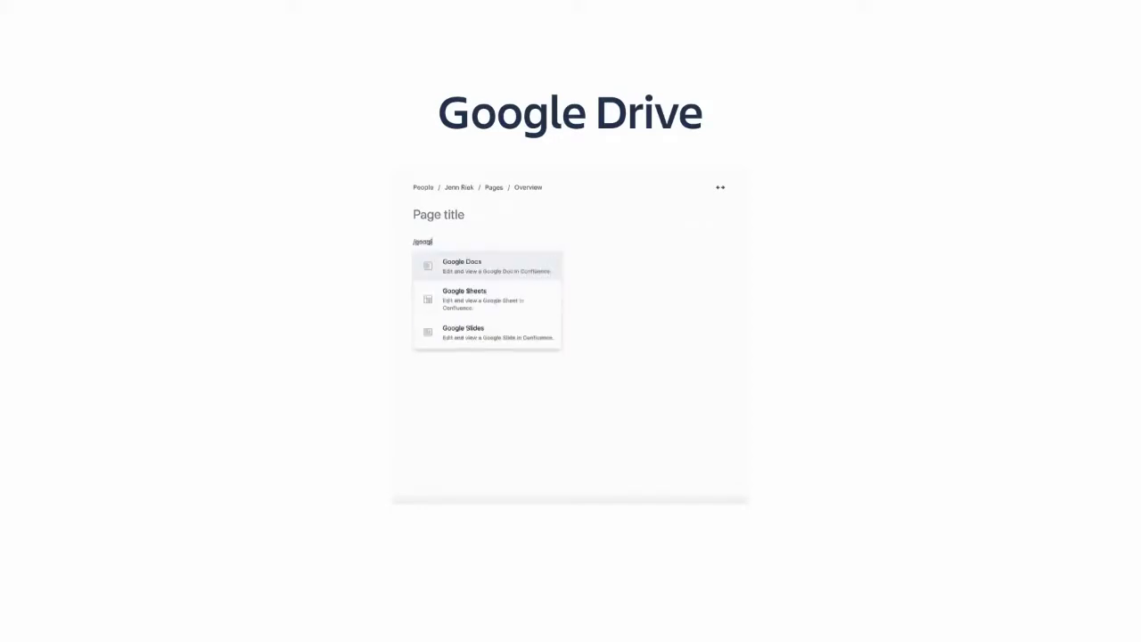